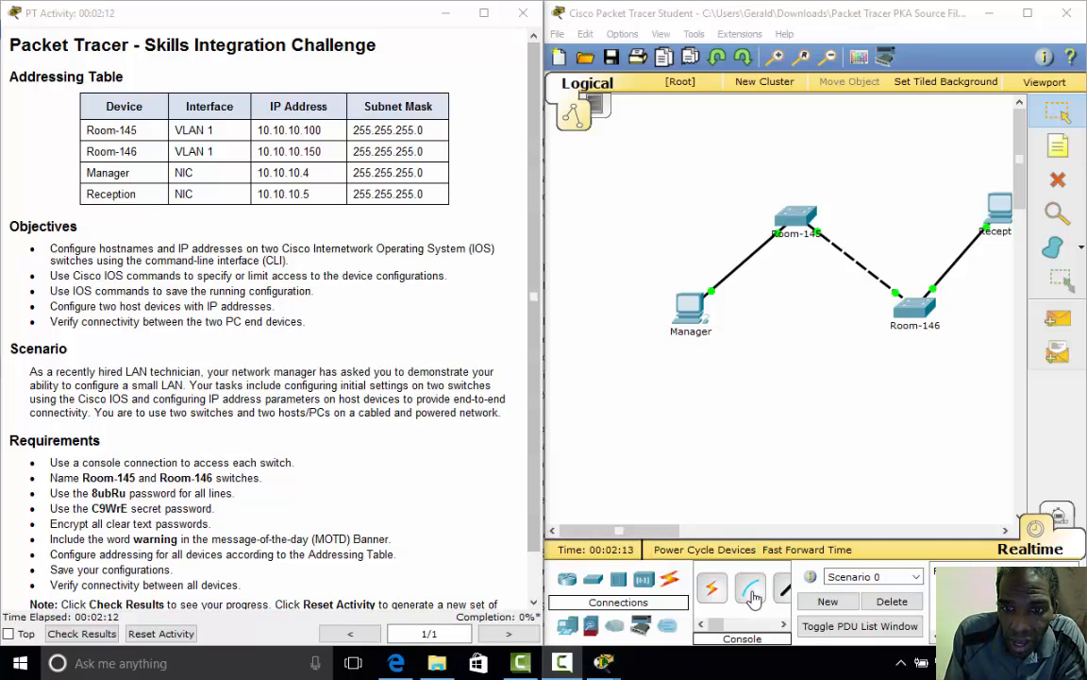
- Connect a console cable from Manager's RS 232 port to Room-145's Console port
left_click(751, 590)
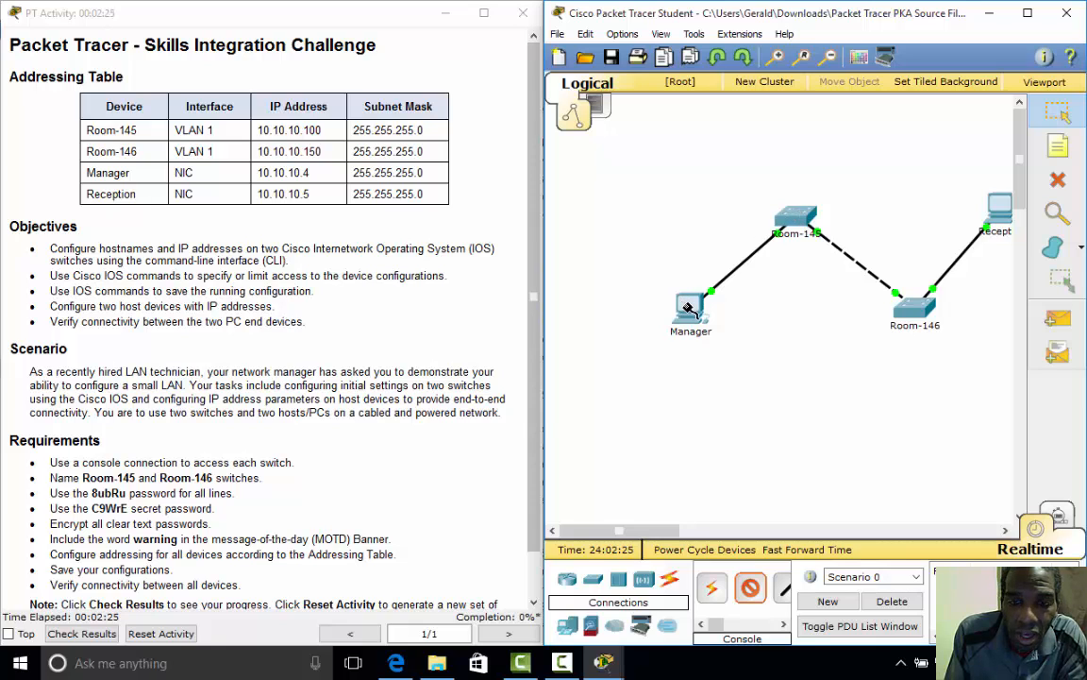
left_click(694, 309)
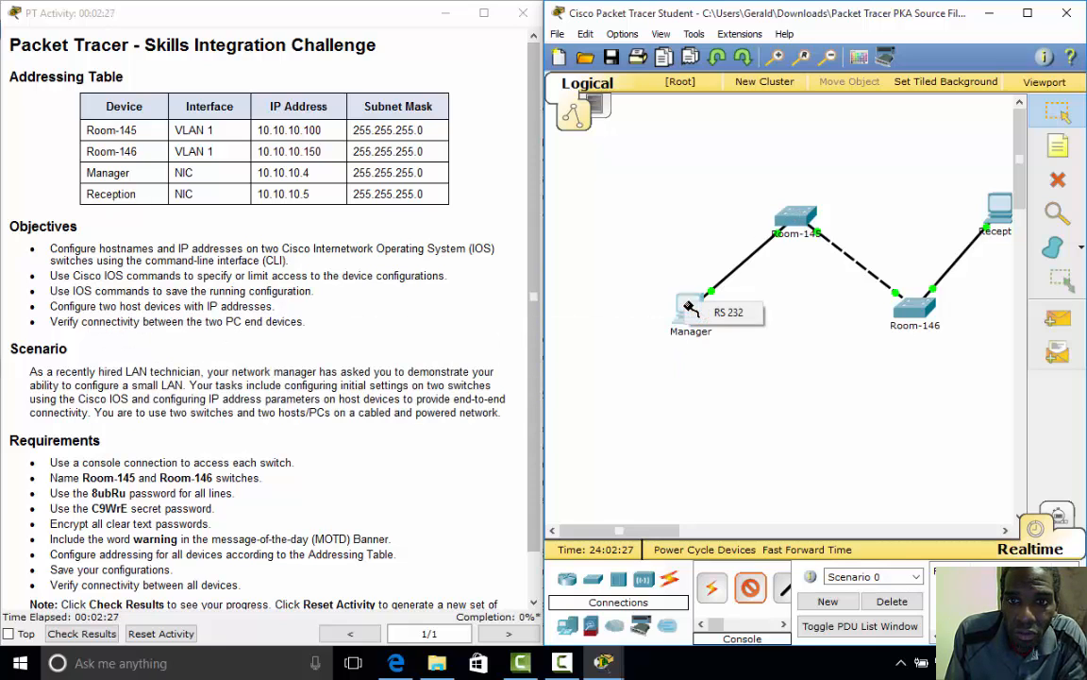
left_click(722, 312)
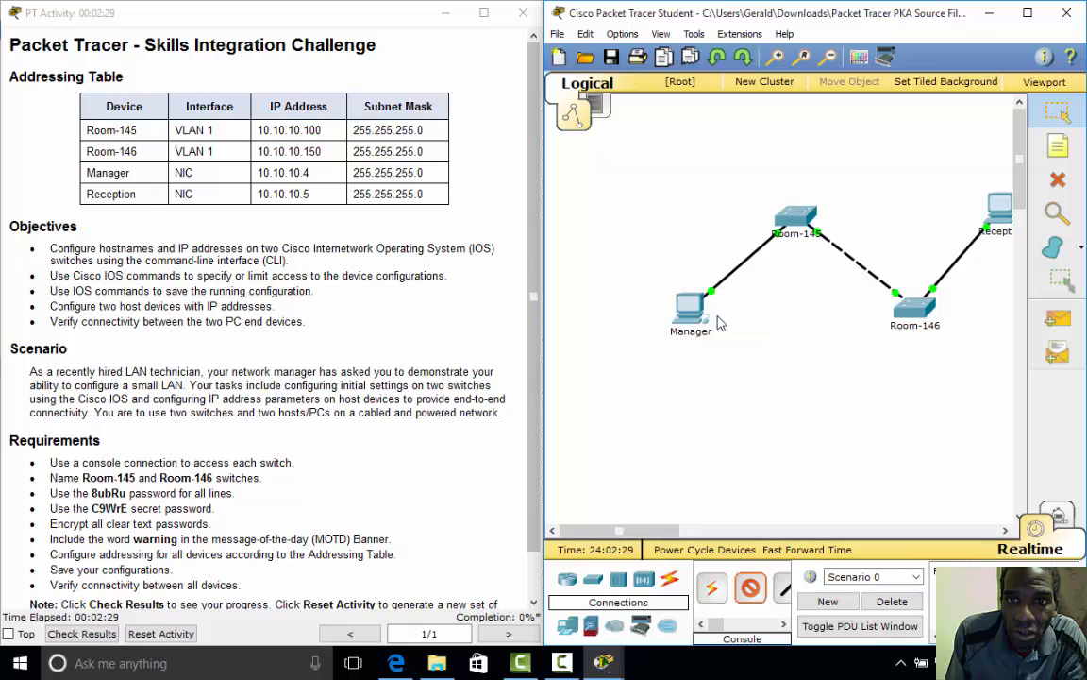
left_click(795, 216)
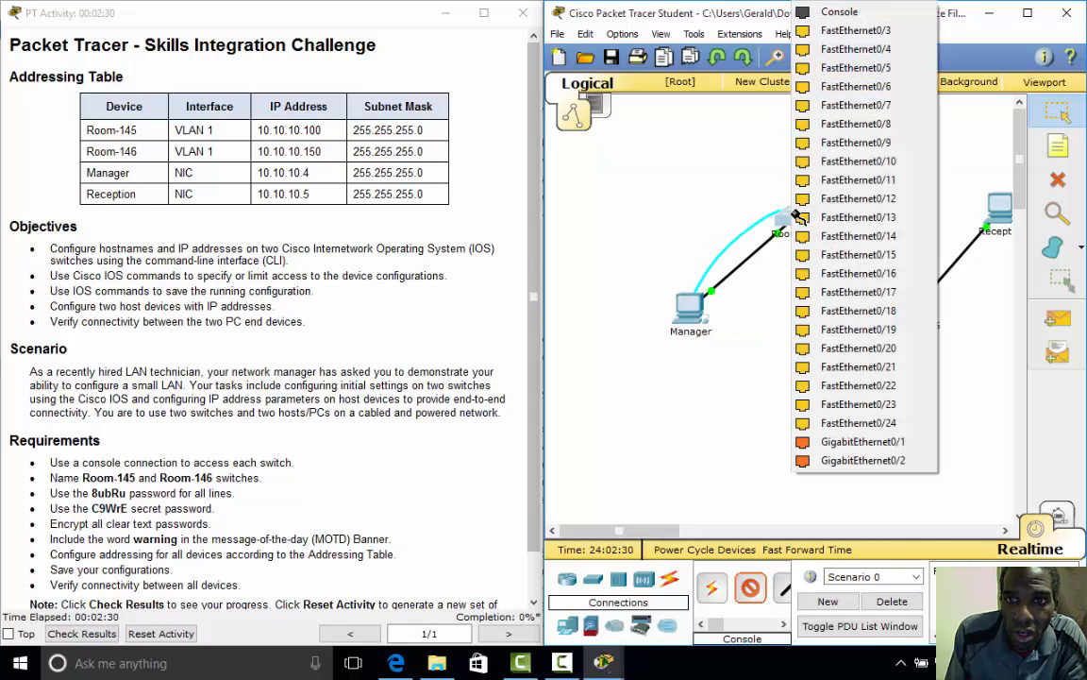
left_click(831, 11)
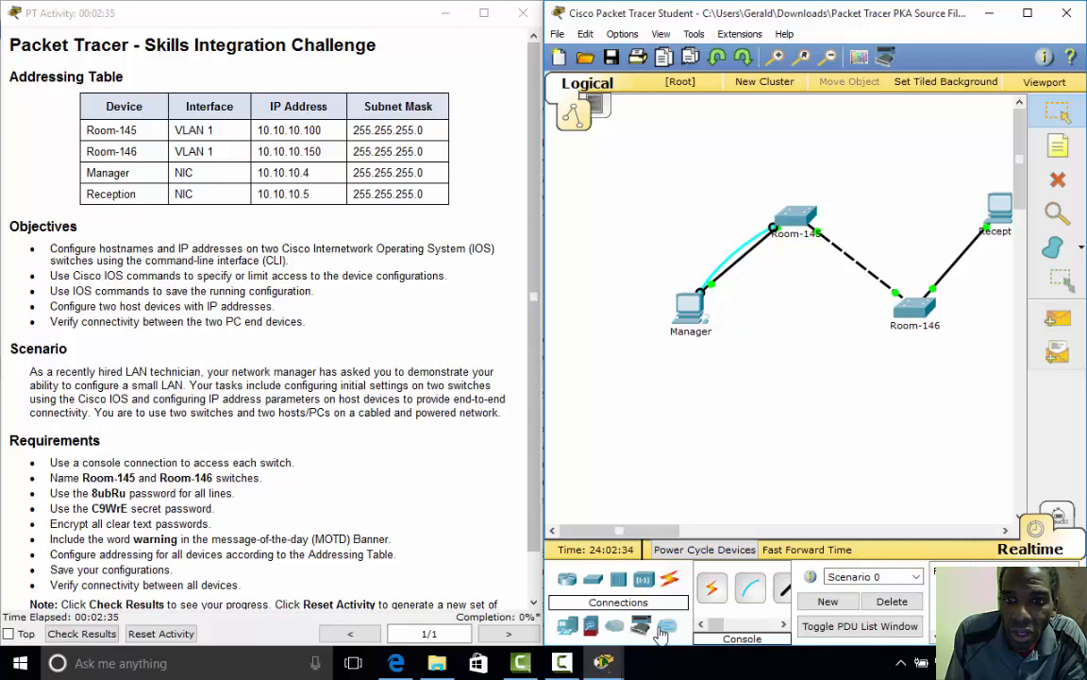
- Connect a console cable from Reception's RS 232 port to Room-146's Console port
left_click(750, 587)
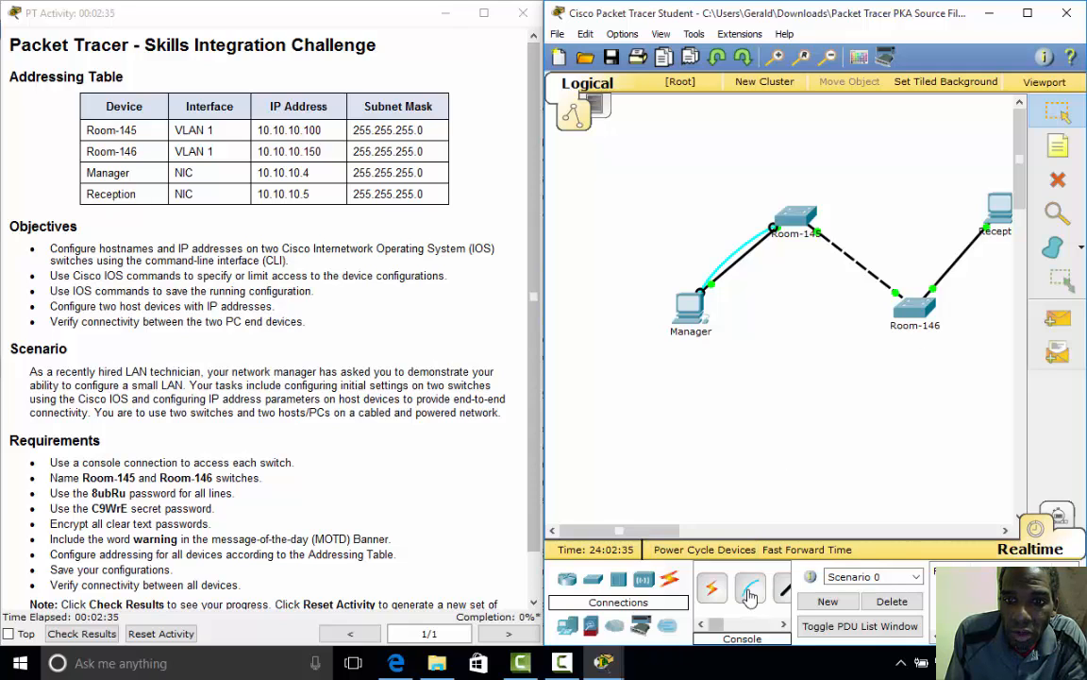
left_click(1004, 220)
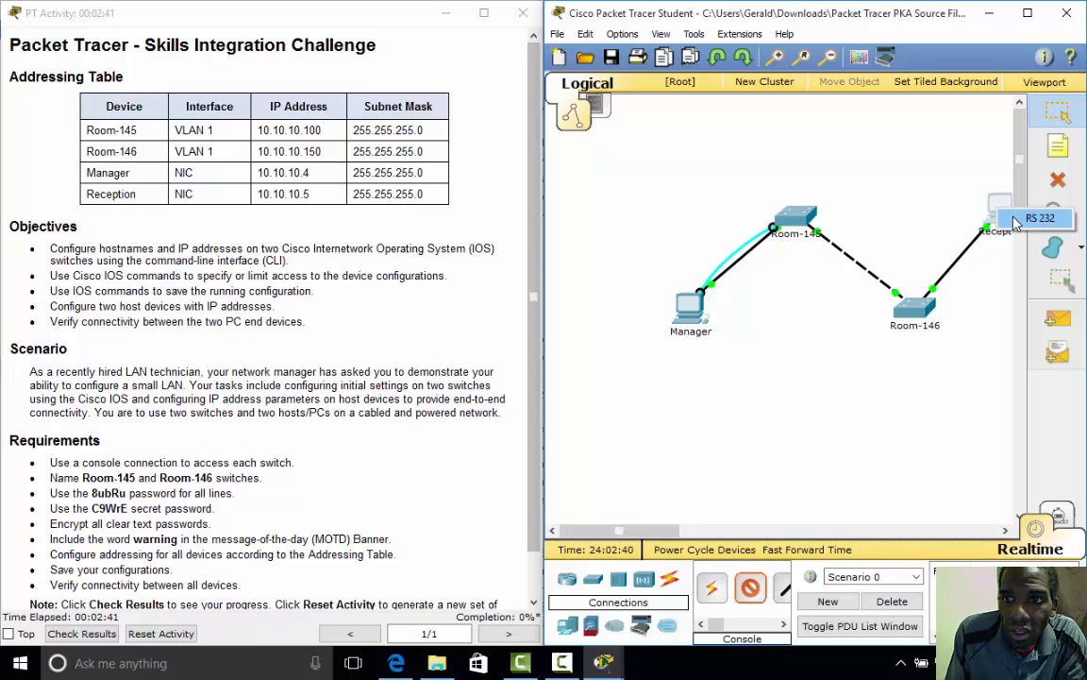
left_click(1019, 220)
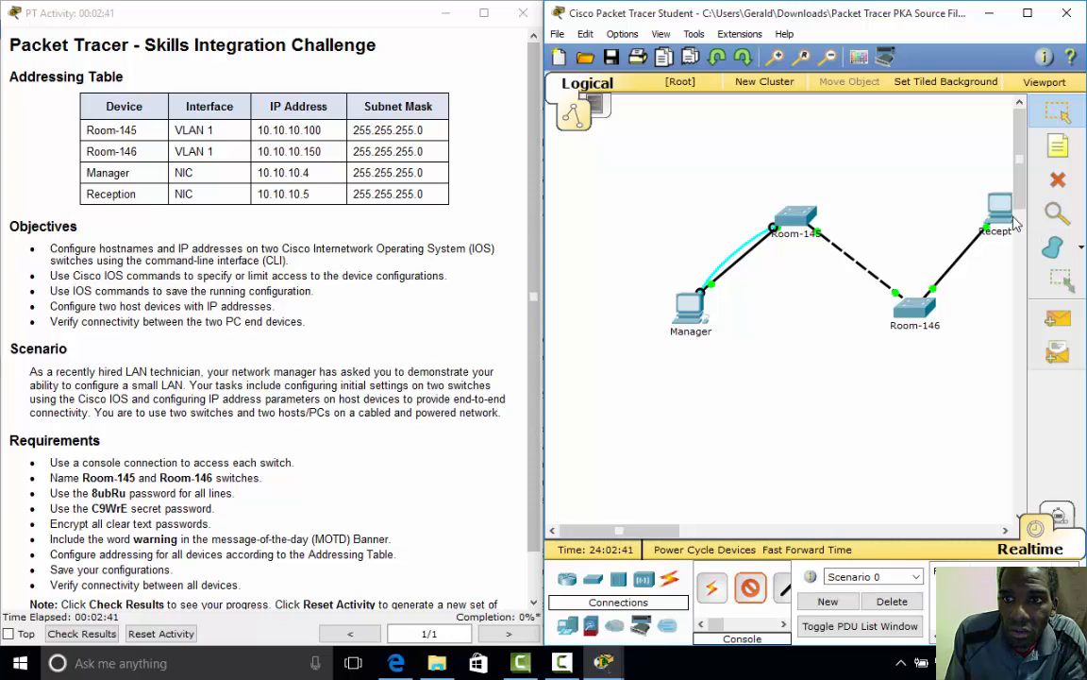
left_click(915, 311)
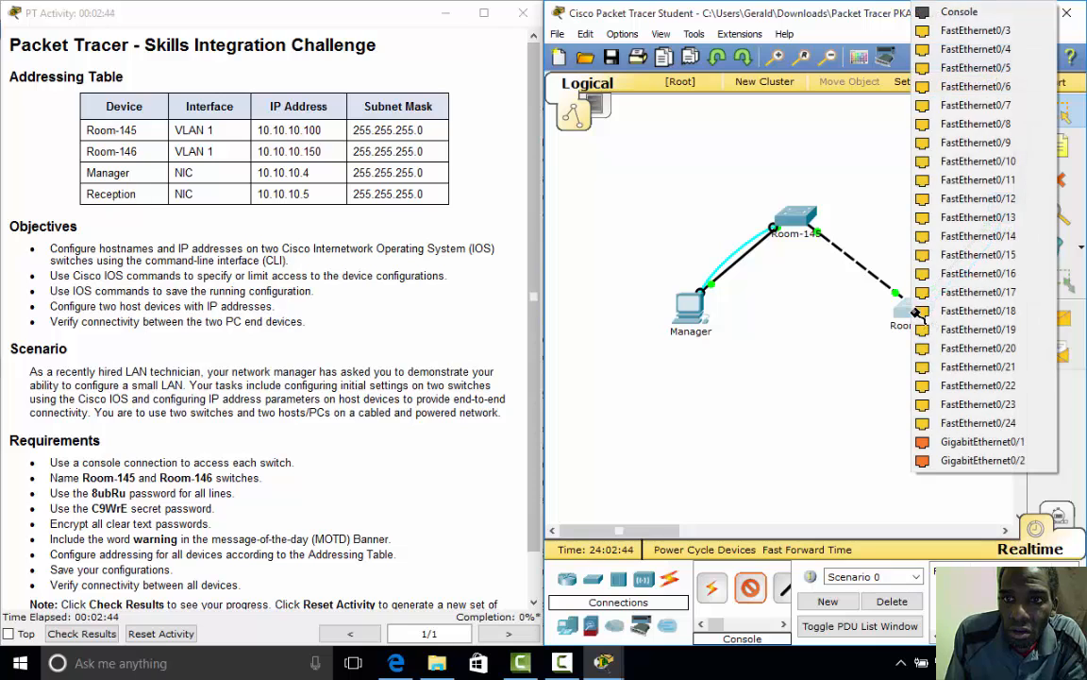
left_click(955, 12)
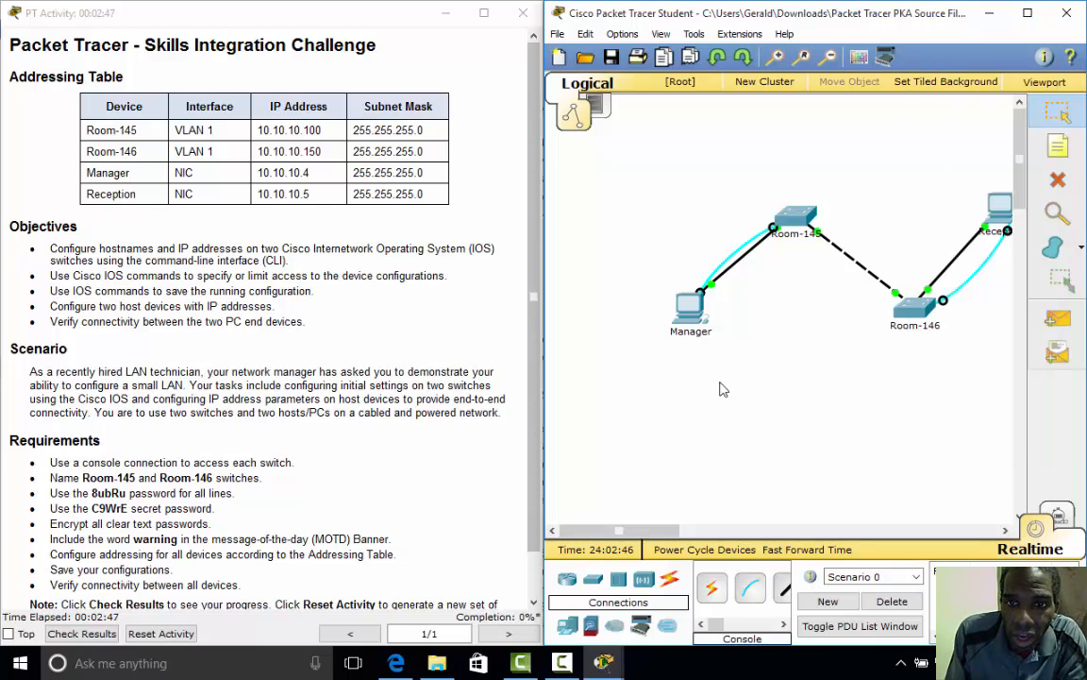
- Start a Terminal session on the Manager PC with the default serial settings
left_click(688, 308)
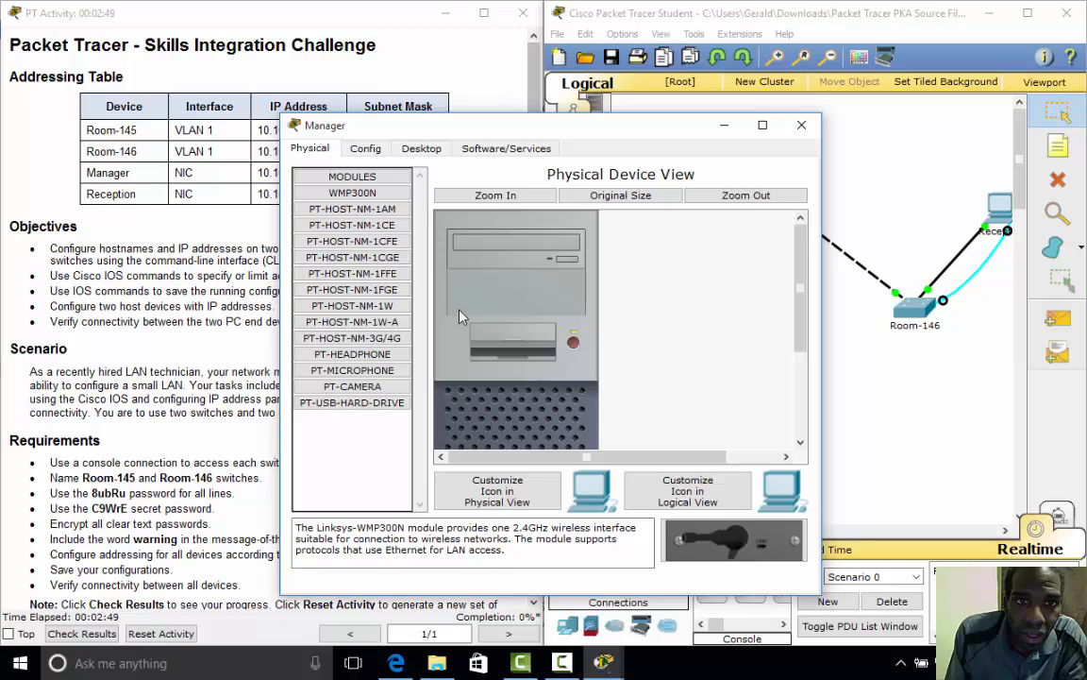
left_click(421, 148)
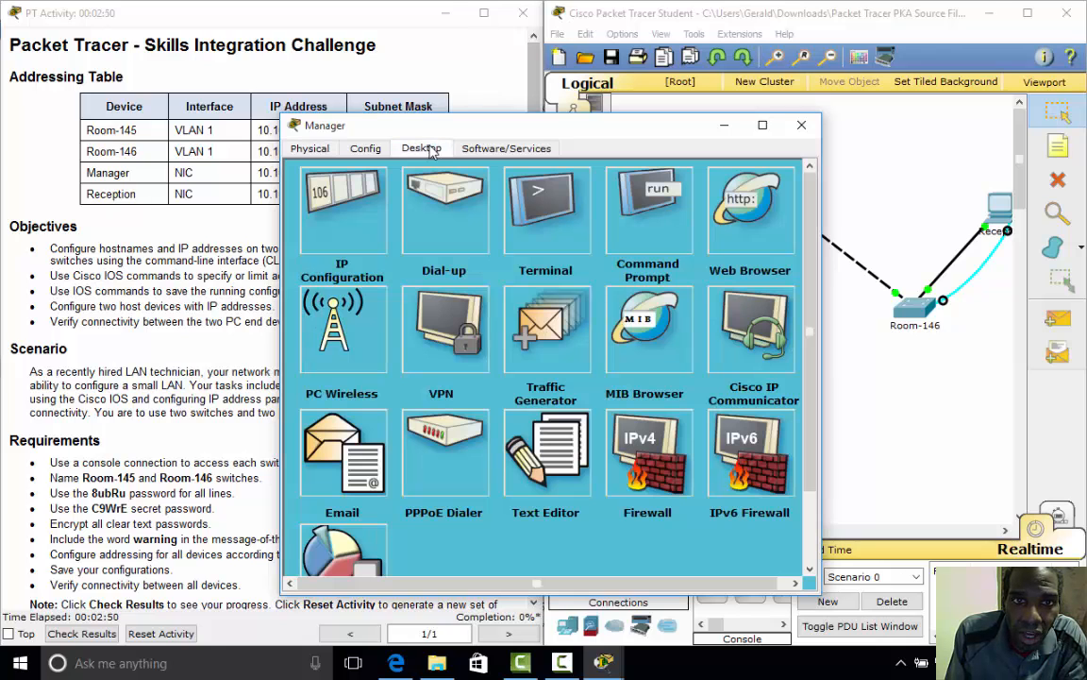
left_click(545, 213)
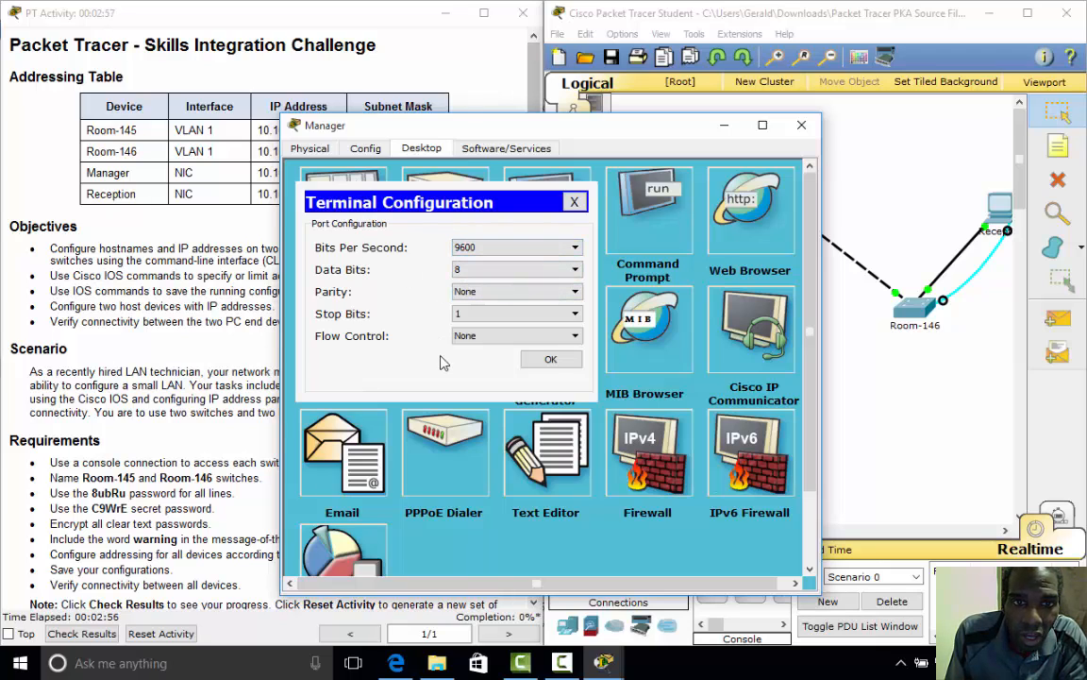
left_click(546, 360)
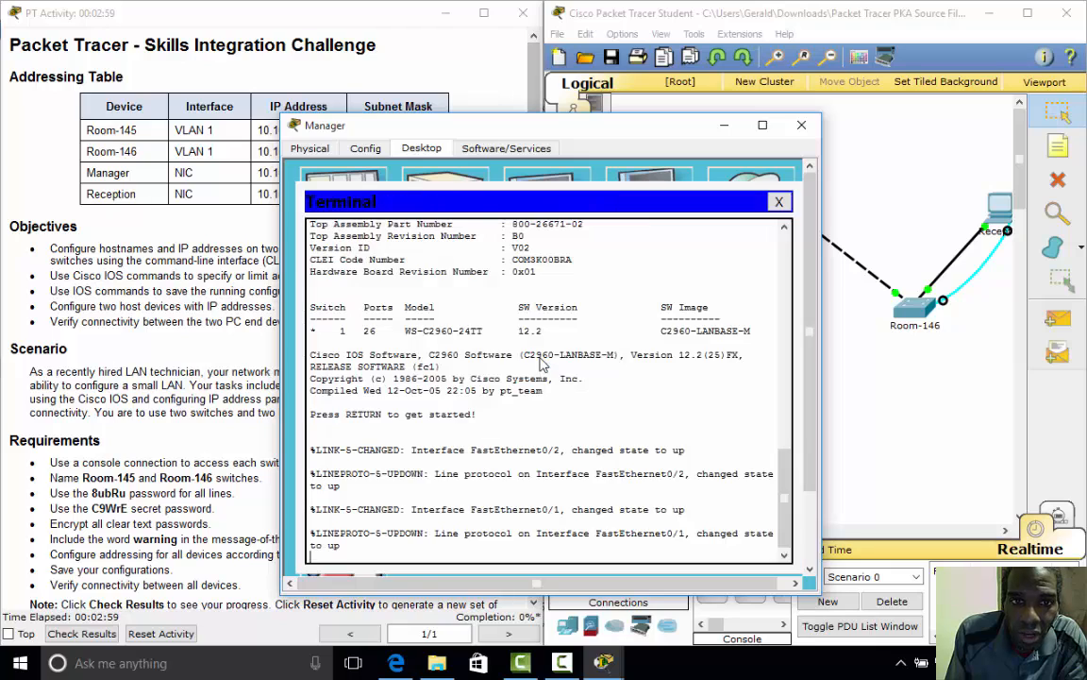
- On the switch prompt, enter privileged mode with enable and then global config with config t
key("Return")
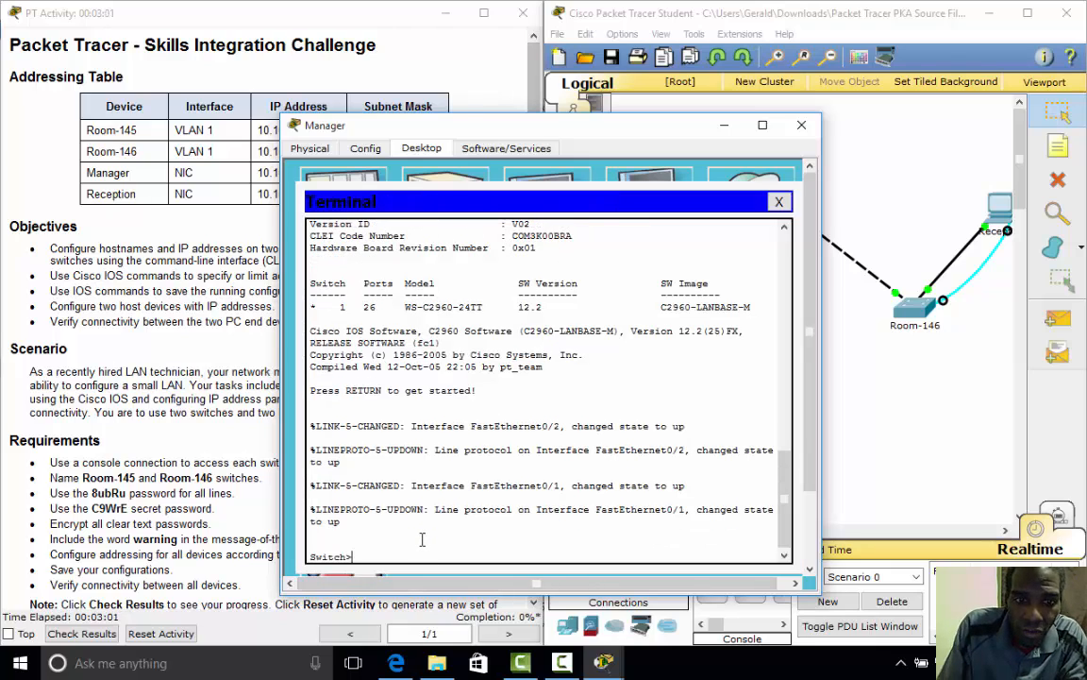
type("enable")
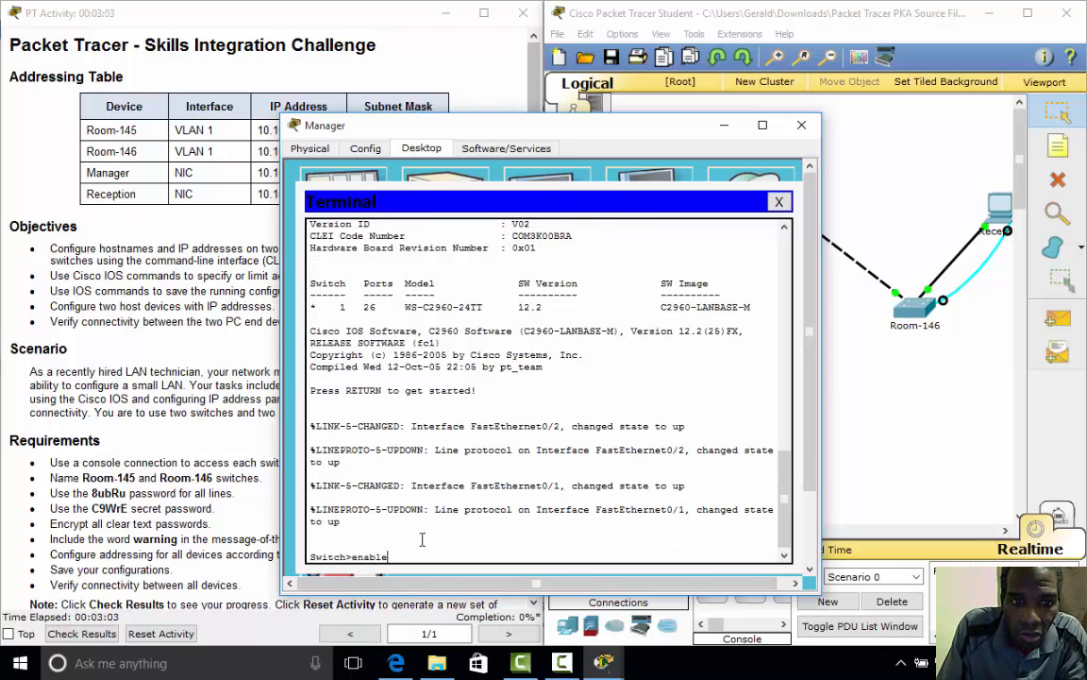
key("Return")
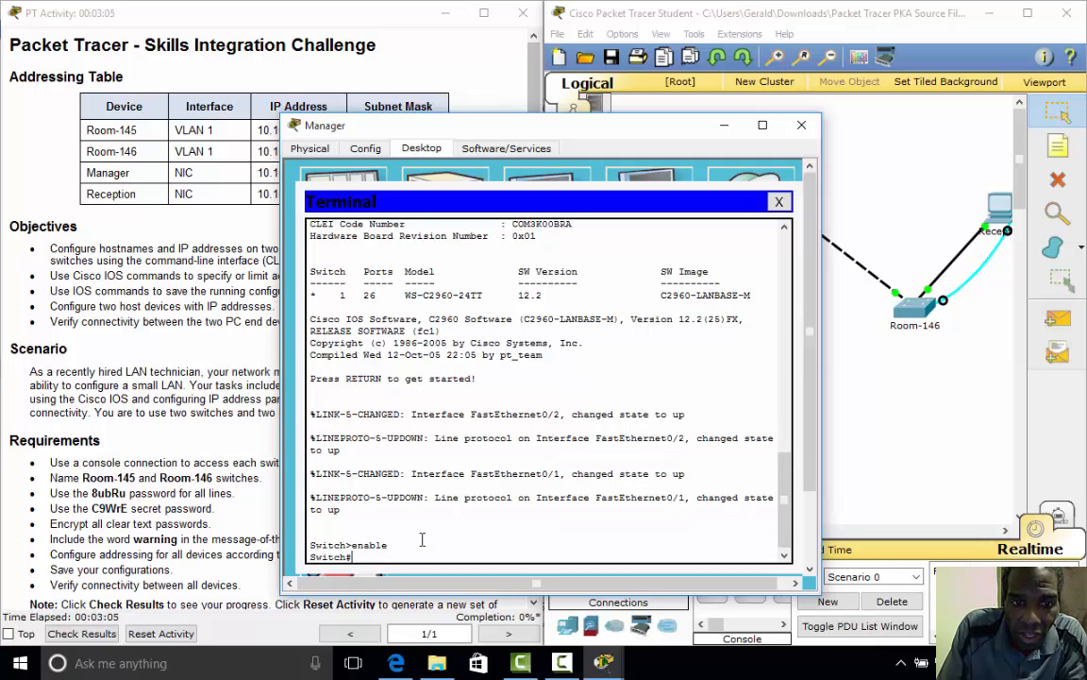
type("con")
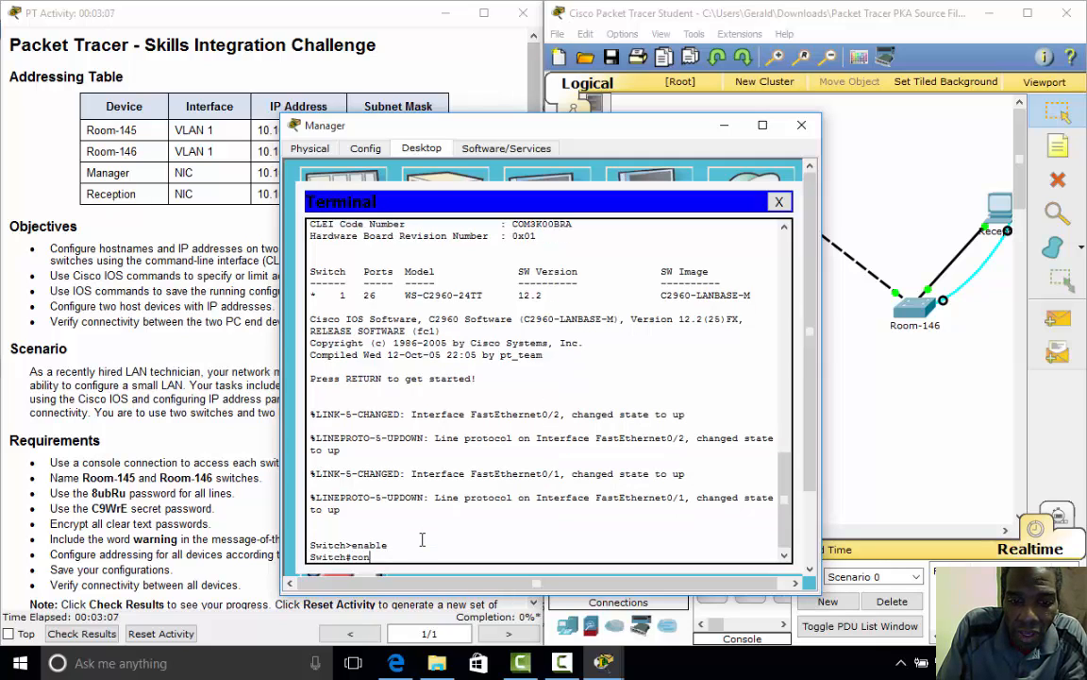
type("fig t")
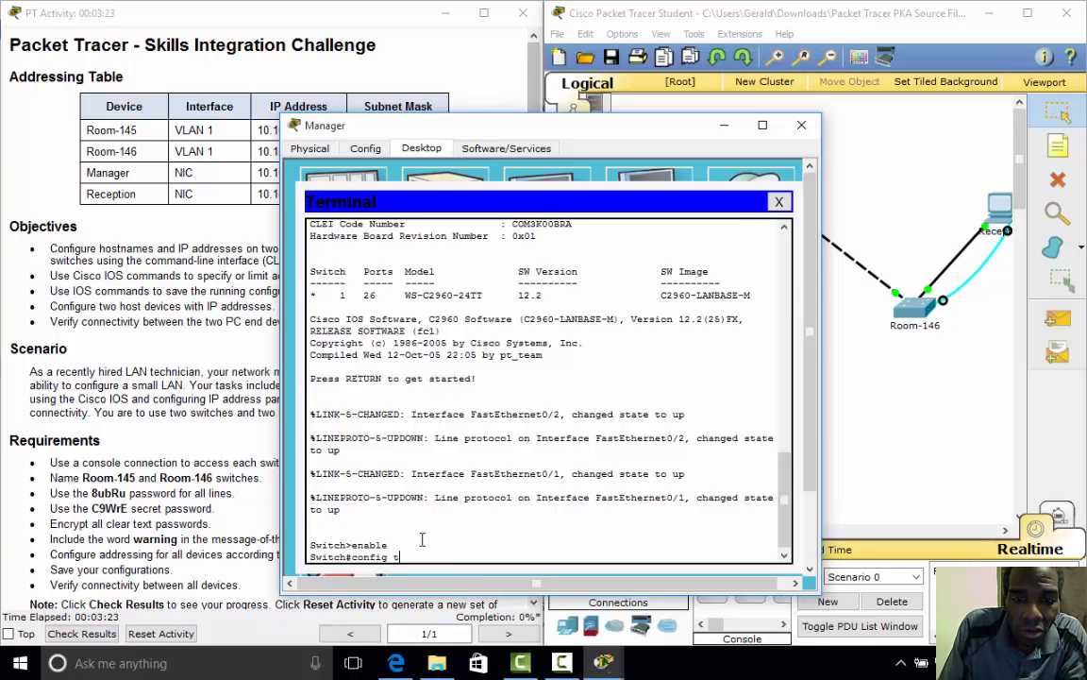
key("Return")
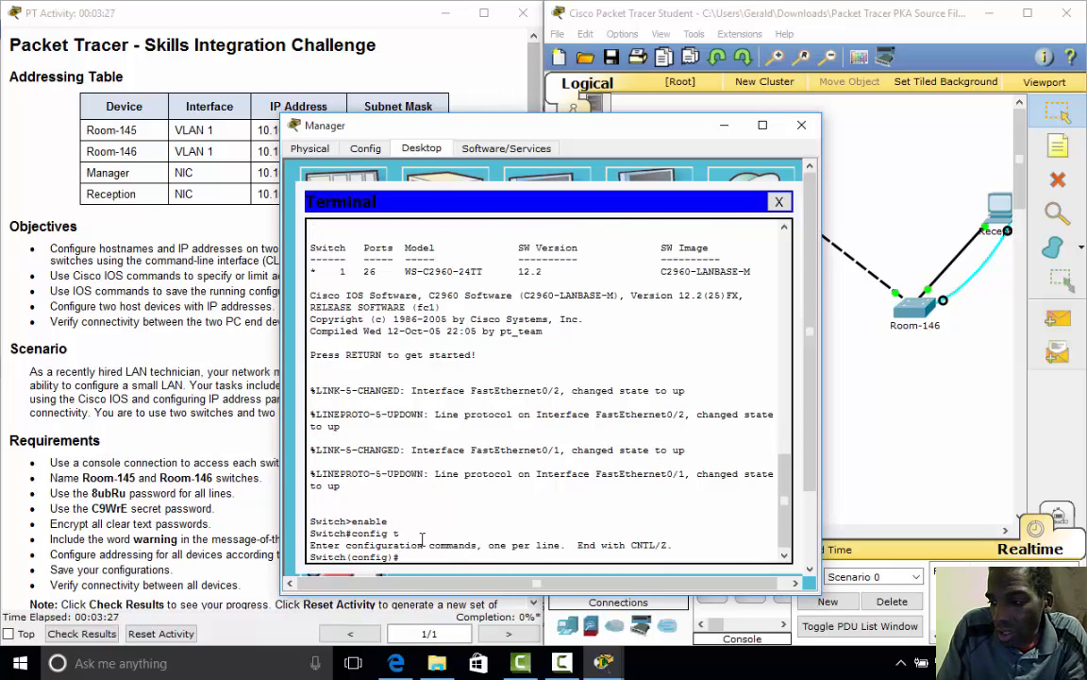
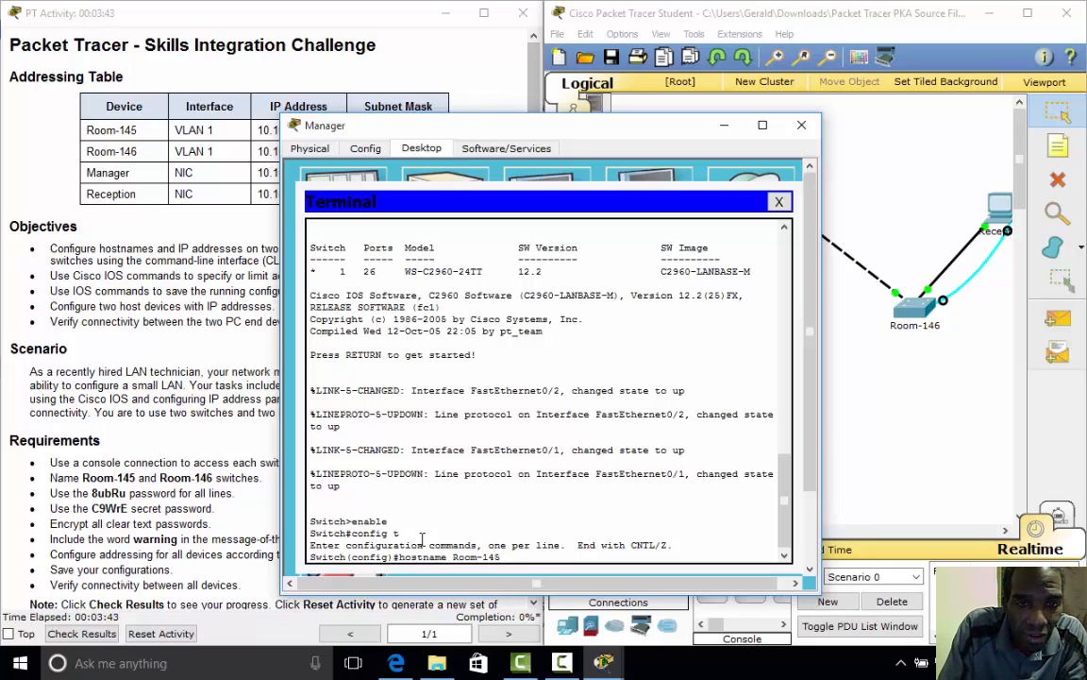
- Name the switch Room-145 and give console line 0 the required password with login
key("Return")
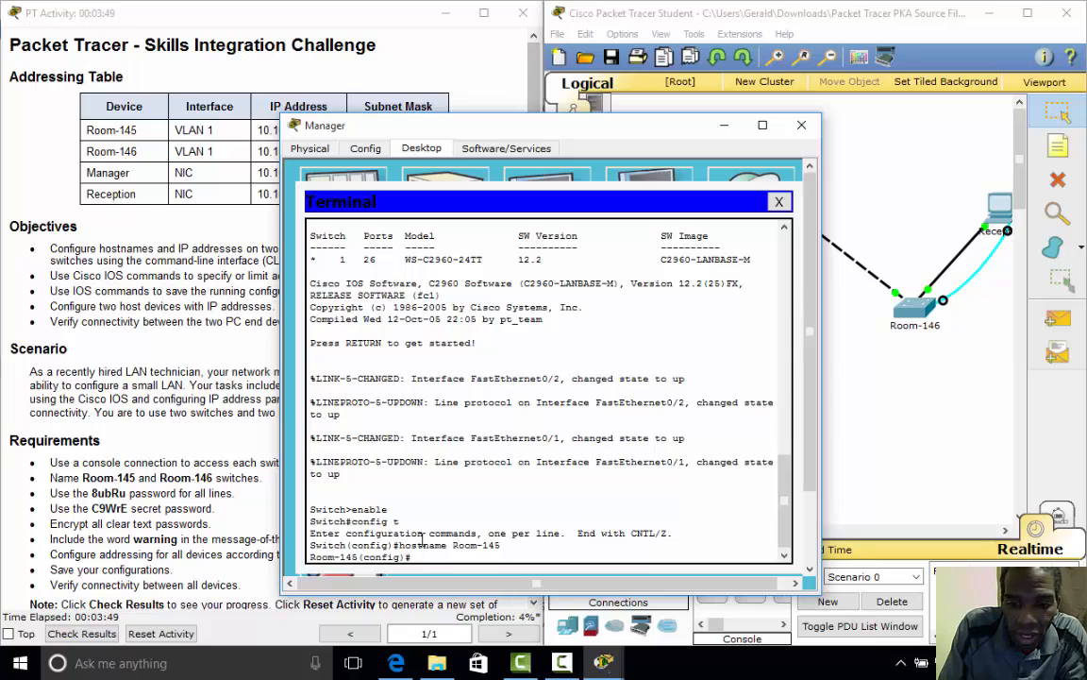
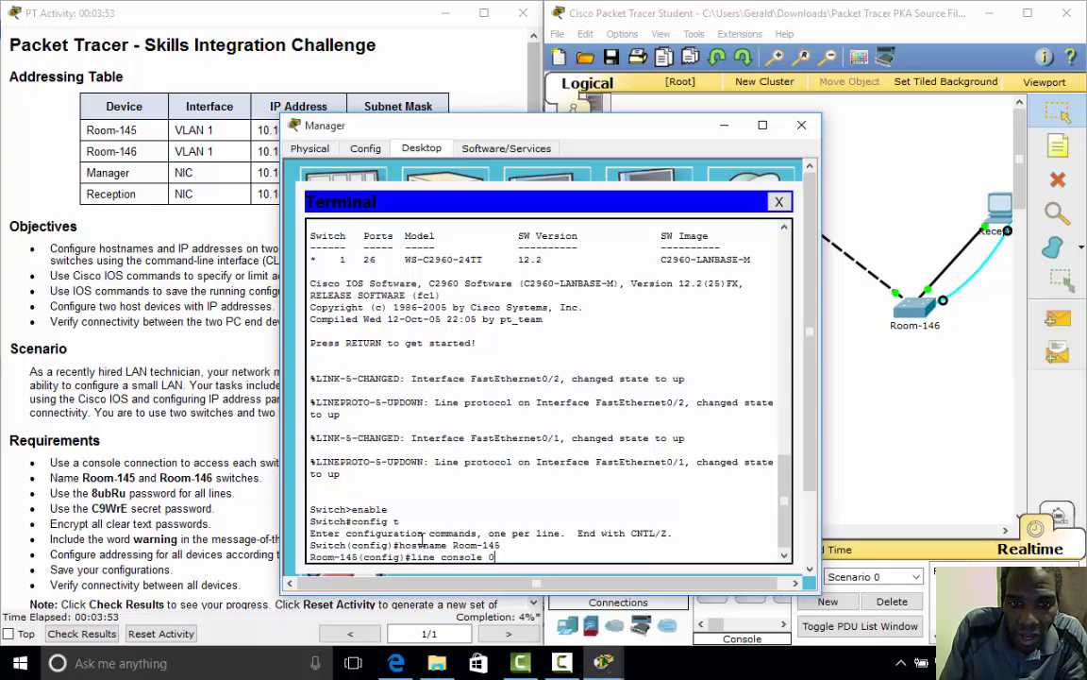
key("Return")
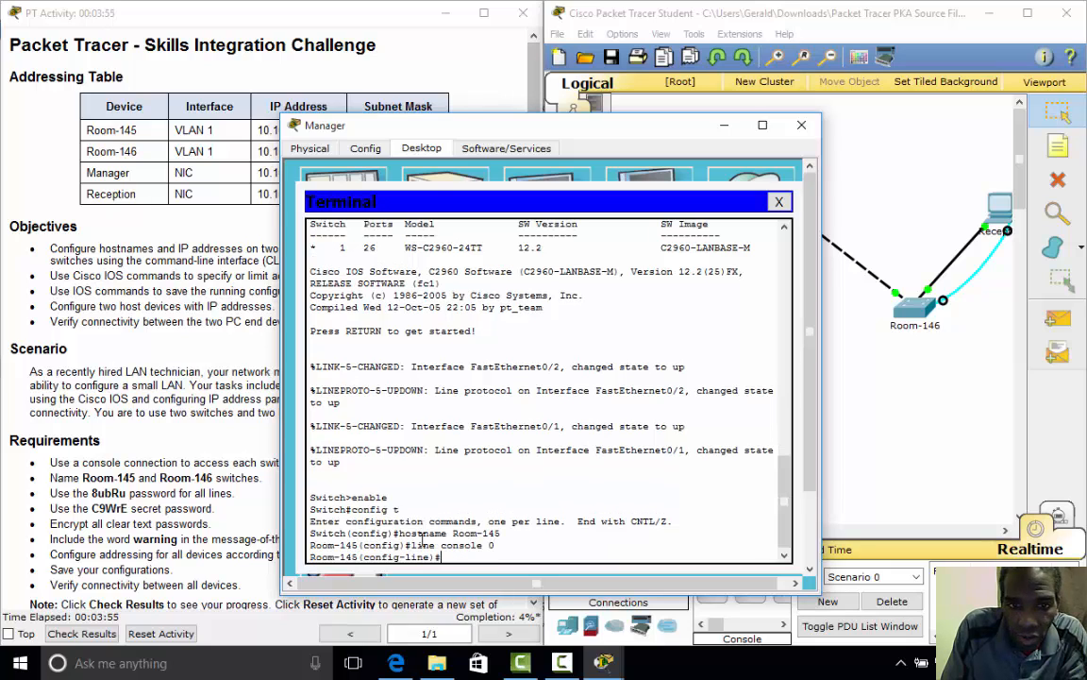
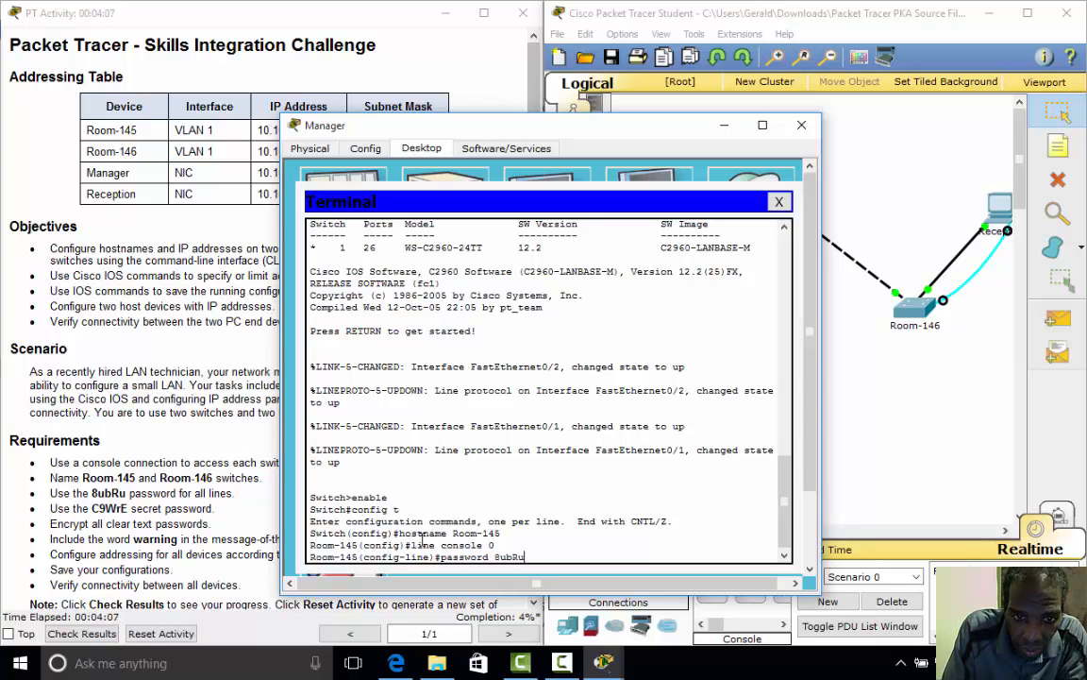
key("Return")
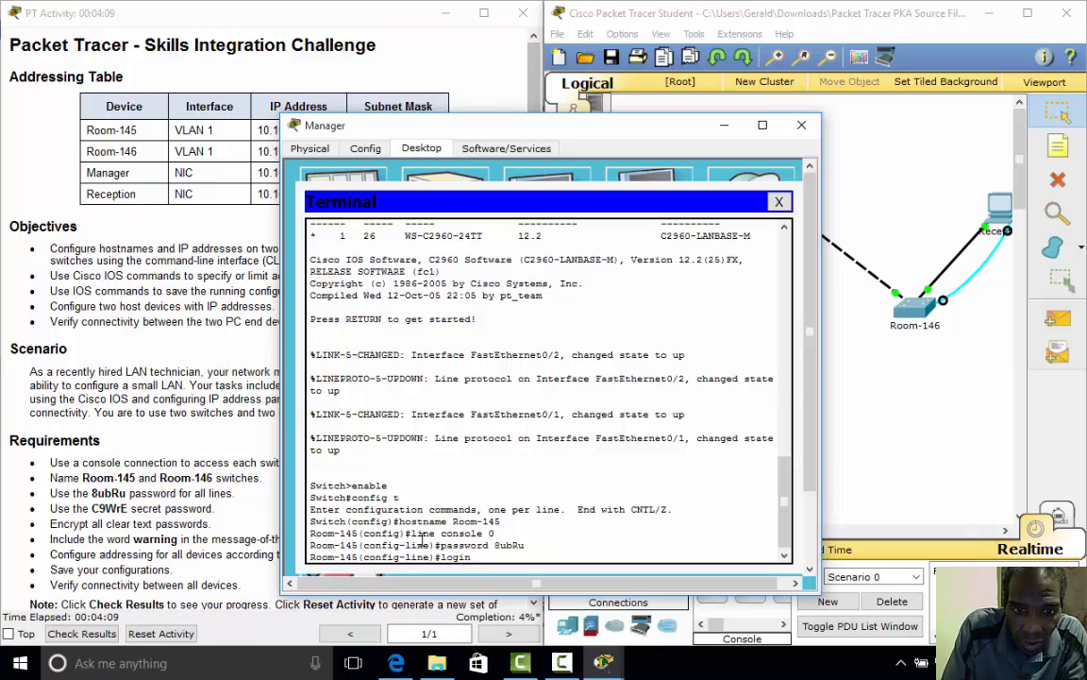
key("Return")
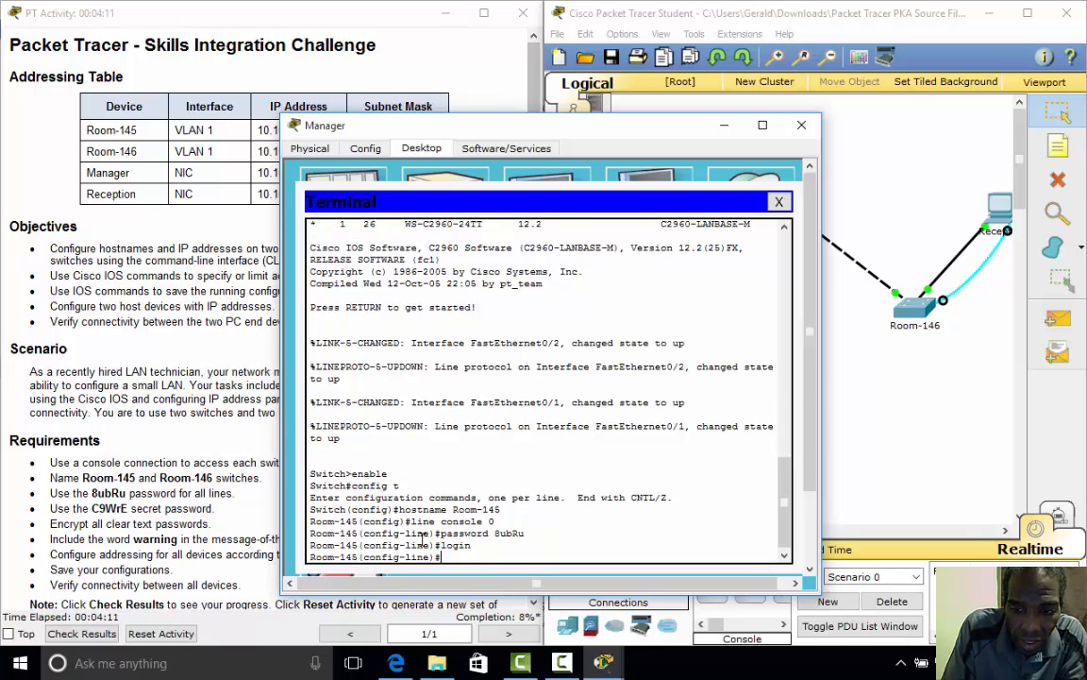
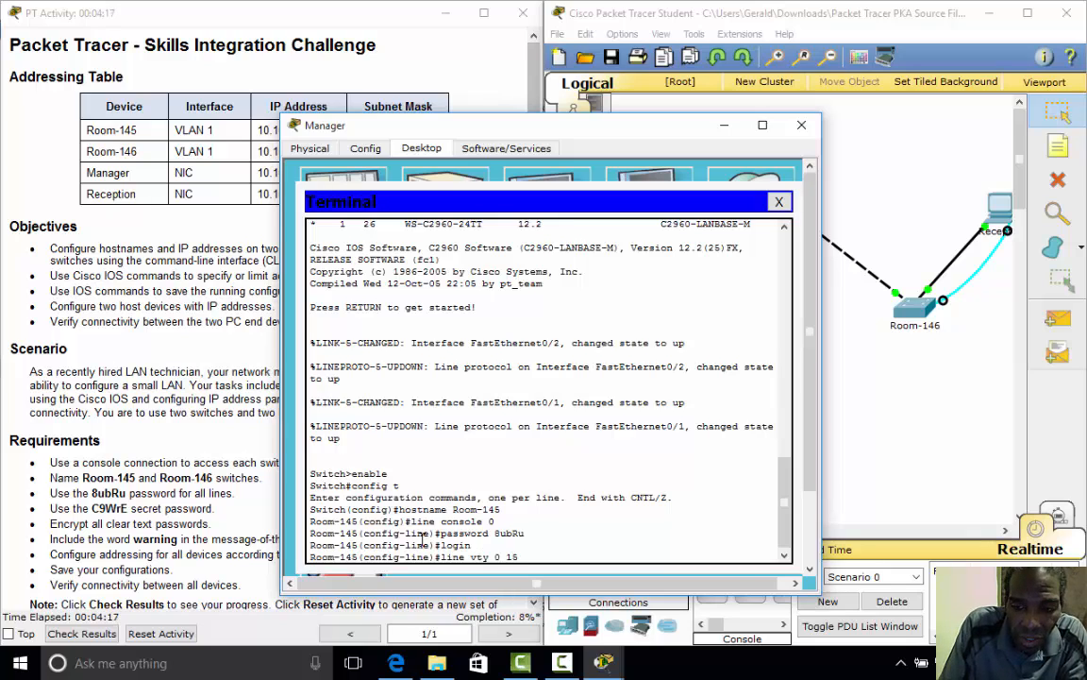
- Give vty lines 0 15 the same required password and require login
key("Return")
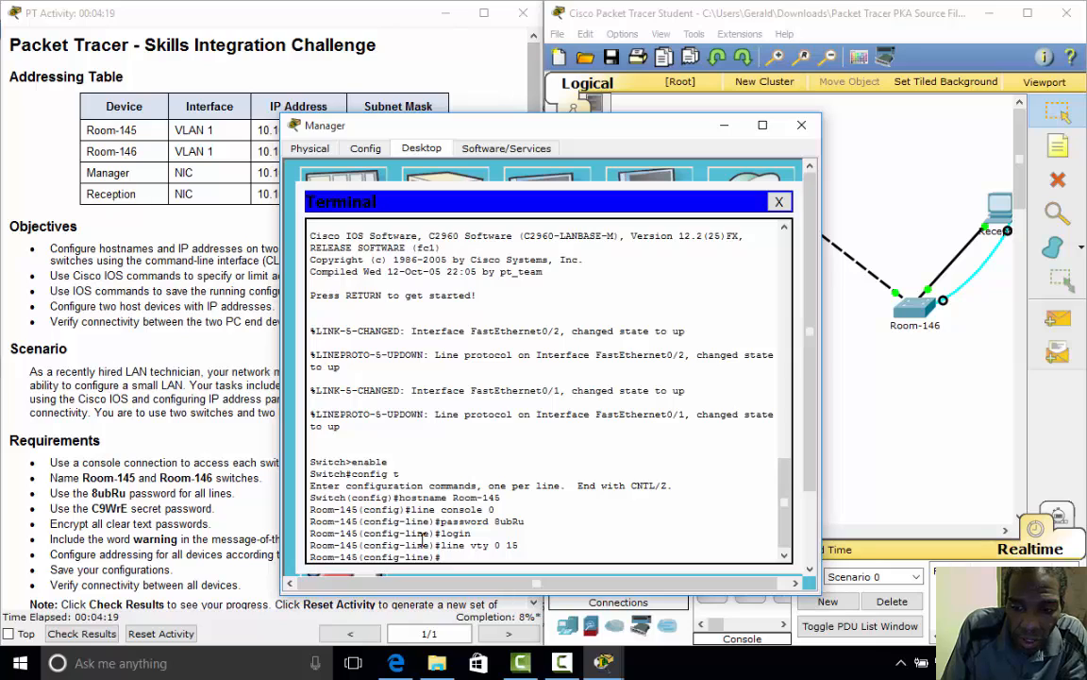
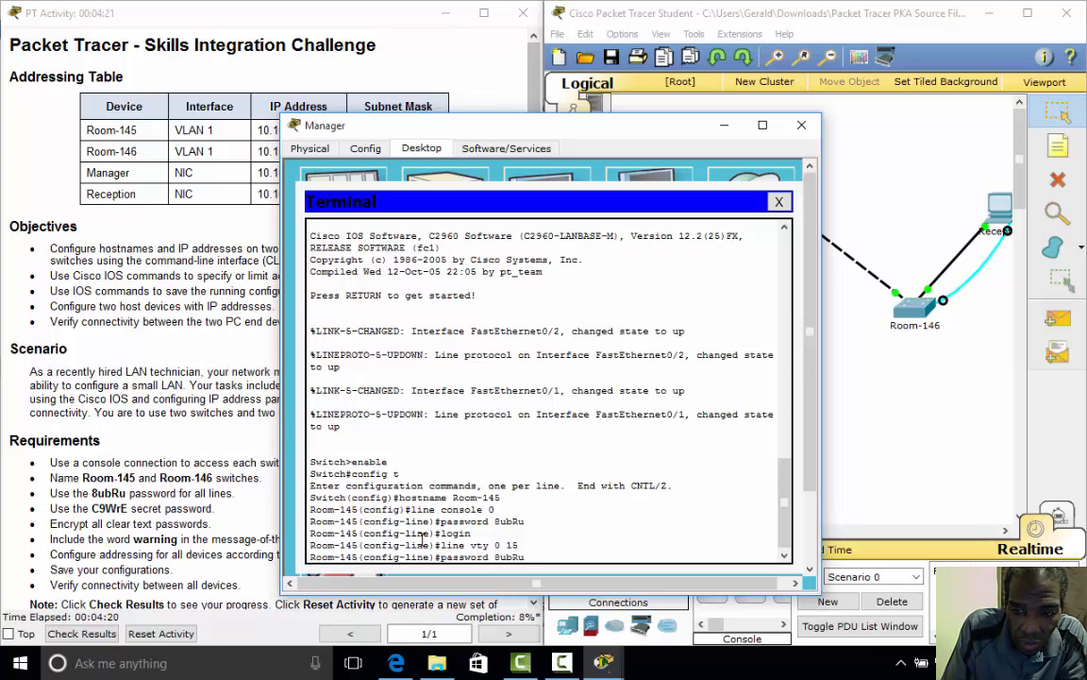
key("Return")
key("Up")
key("Up")
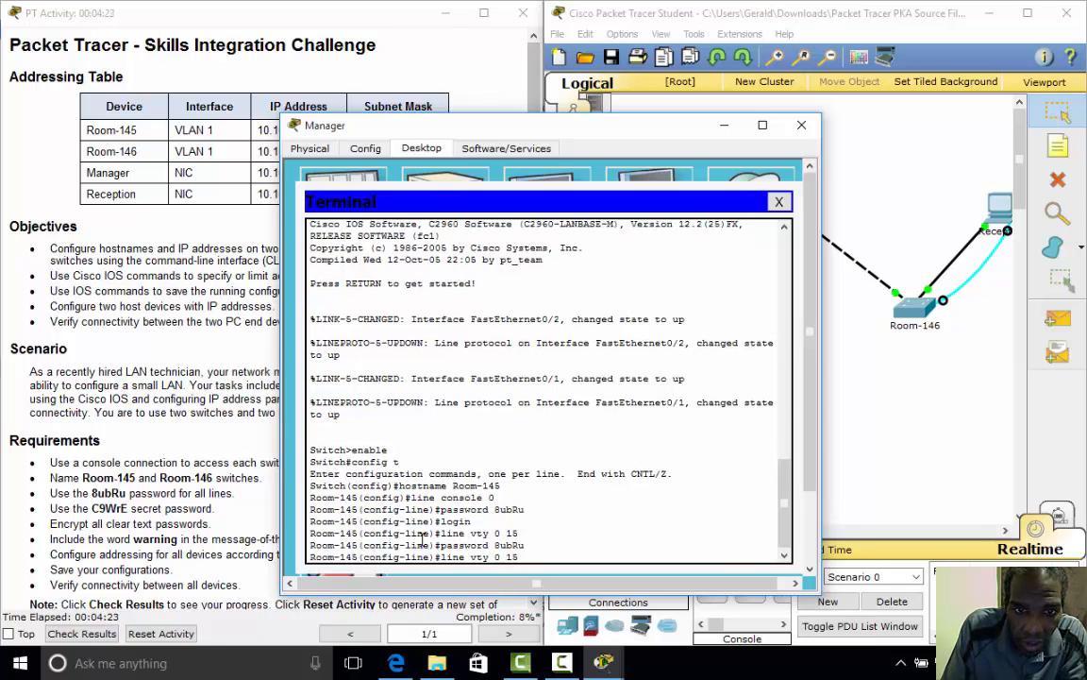
key("Up")
key("Return")
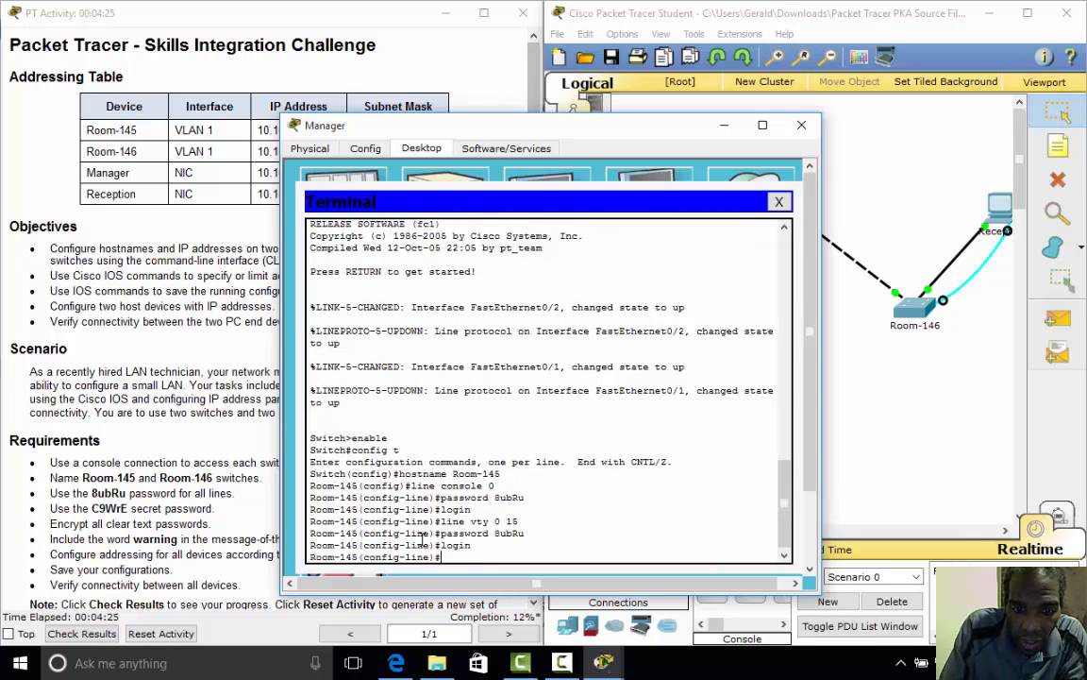
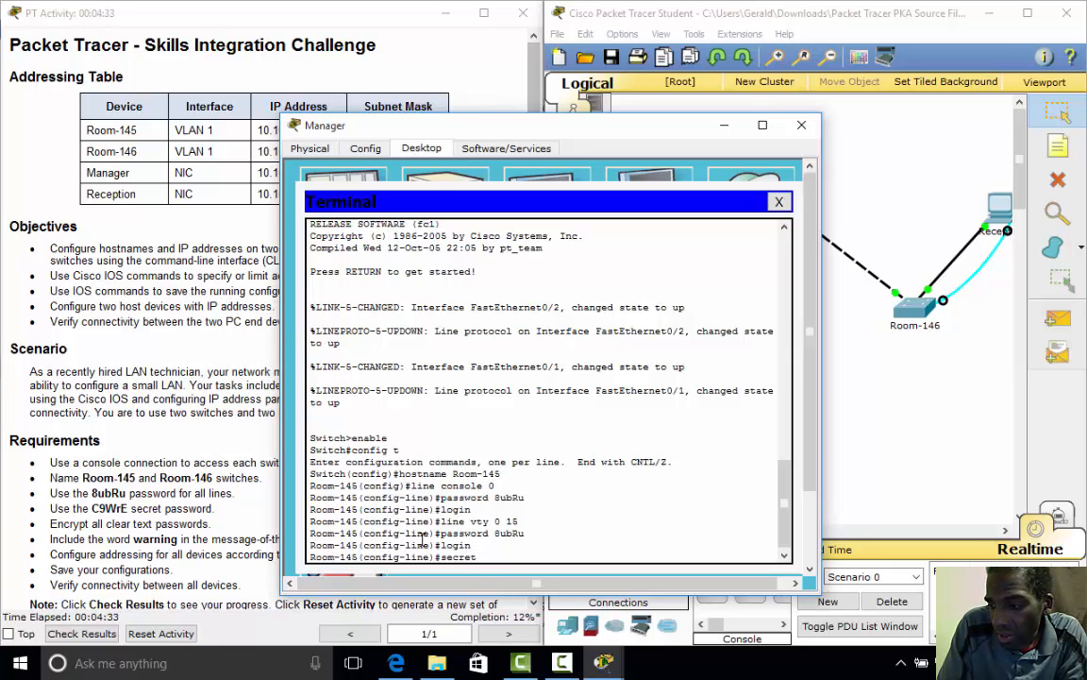
- Set the switch's enable secret to the required secret password
key("BackSpace")
key("BackSpace")
key("BackSpace")
key("BackSpace")
key("BackSpace")
key("BackSpace")
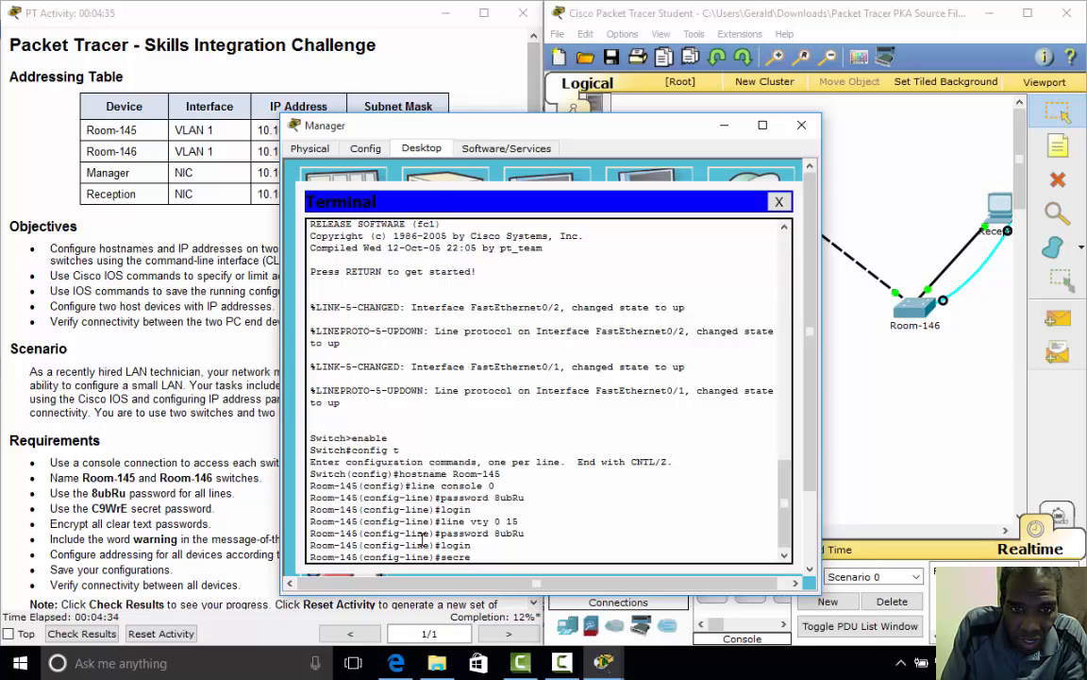
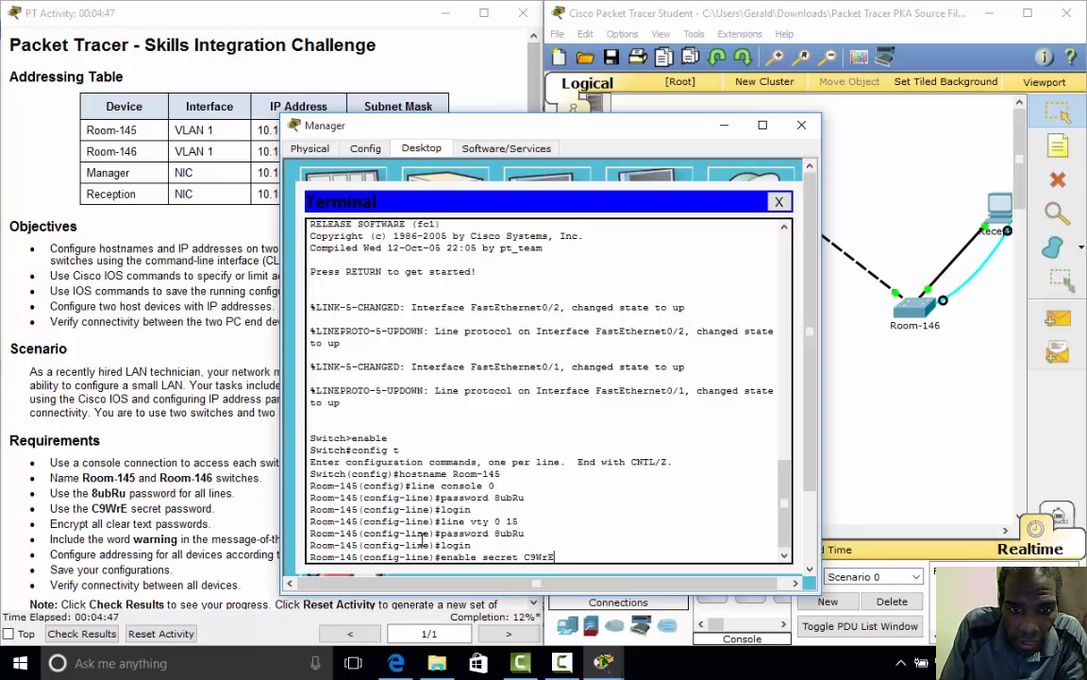
key("Return")
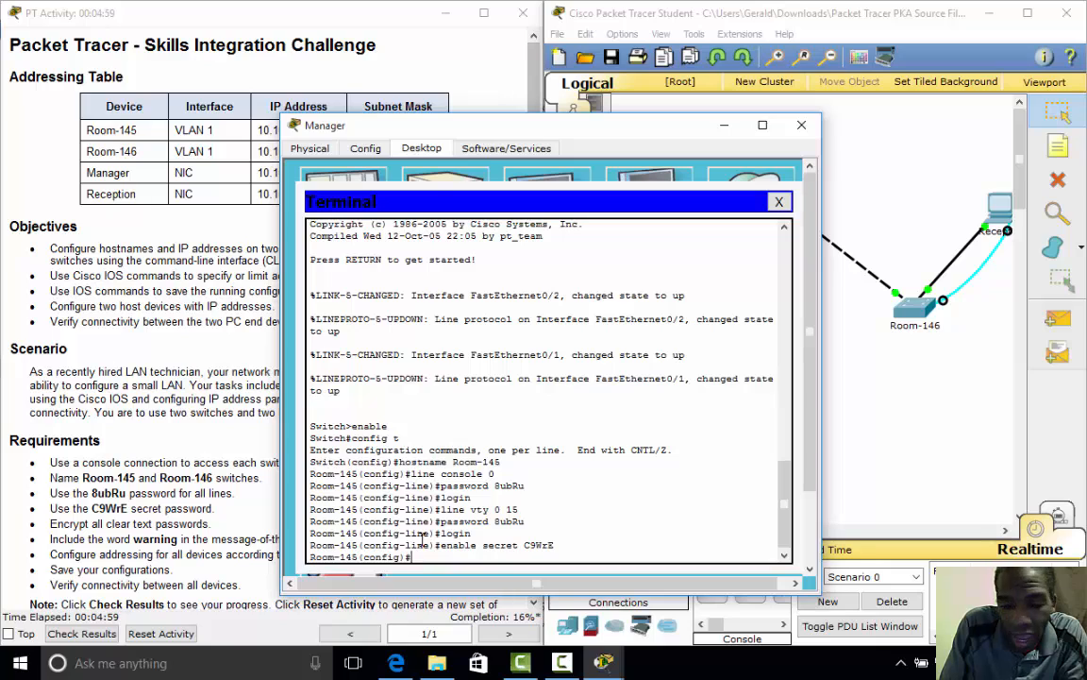
- Enable service password-encryption on Room-145, correcting the mistyped command
type("servi")
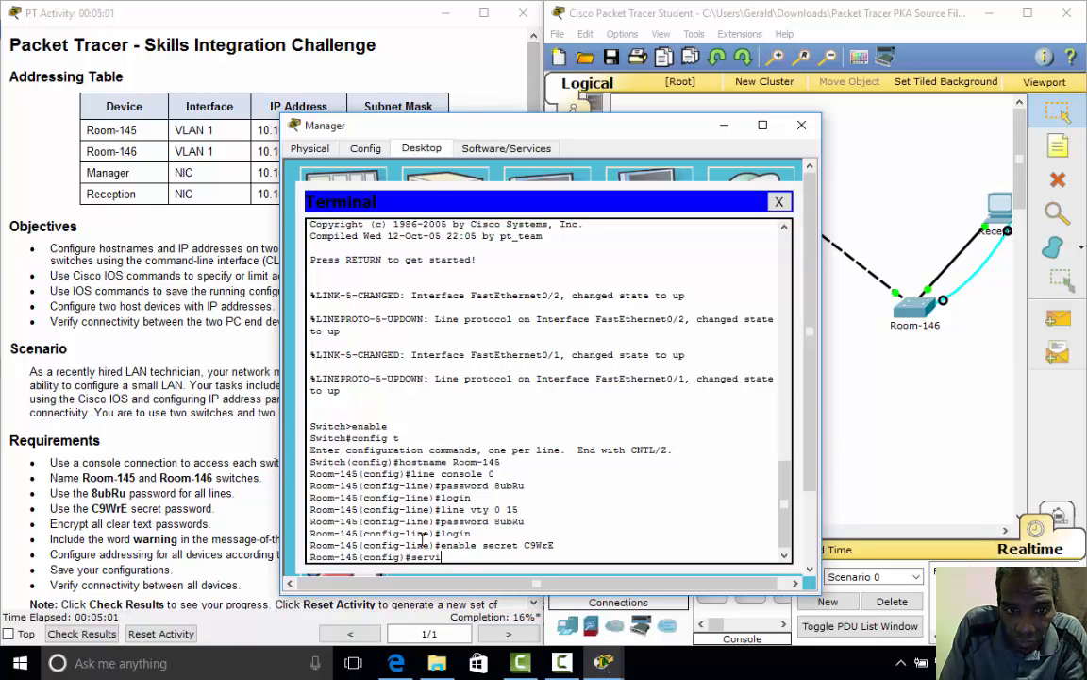
type("ce pass")
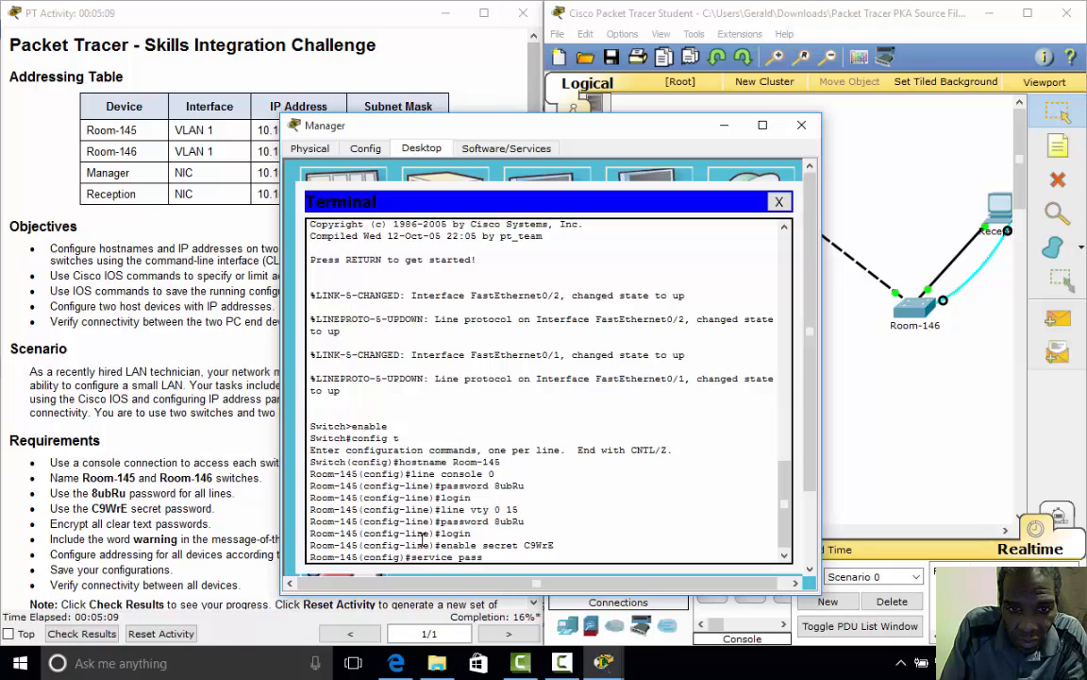
key("Return")
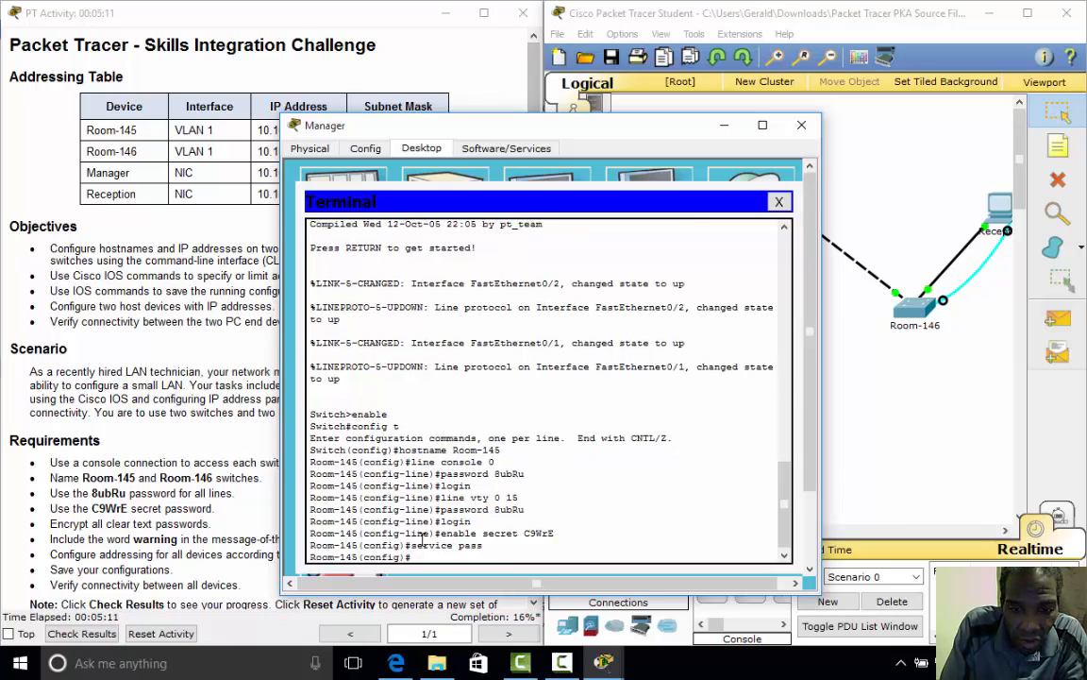
type("ser")
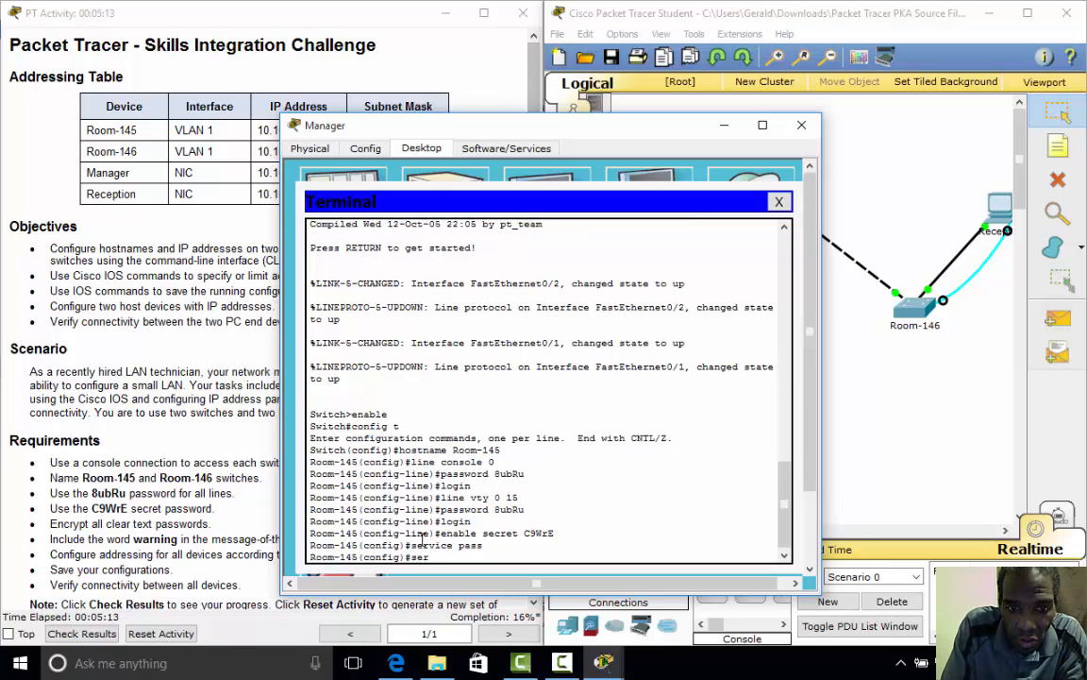
type("vc")
key("BackSpace")
type("i")
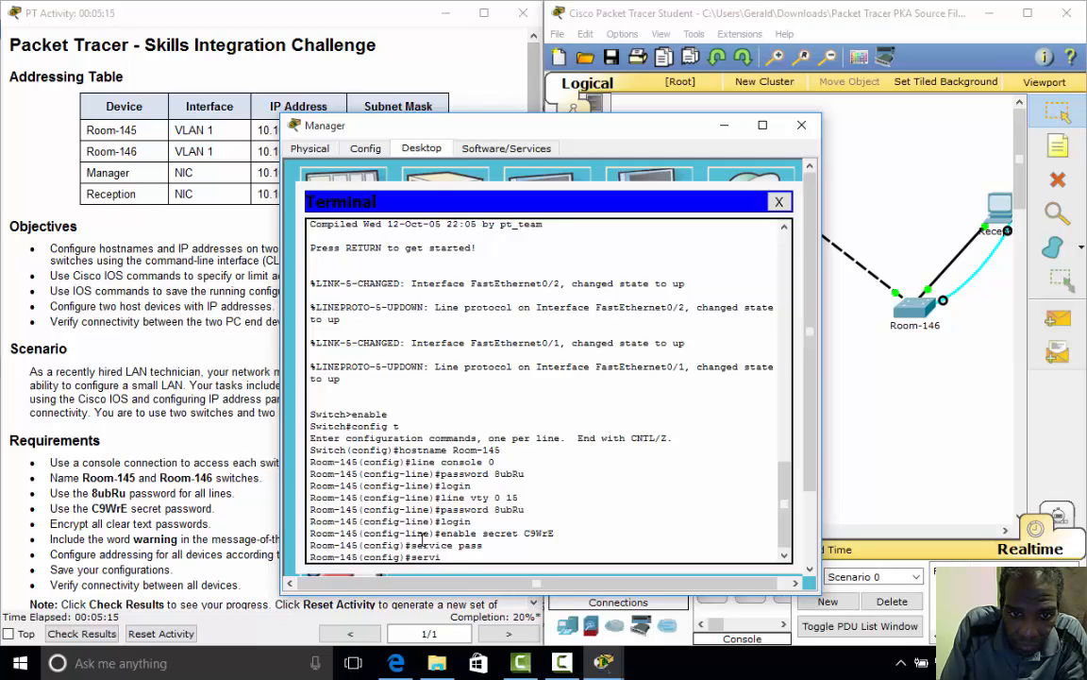
type("ce pass")
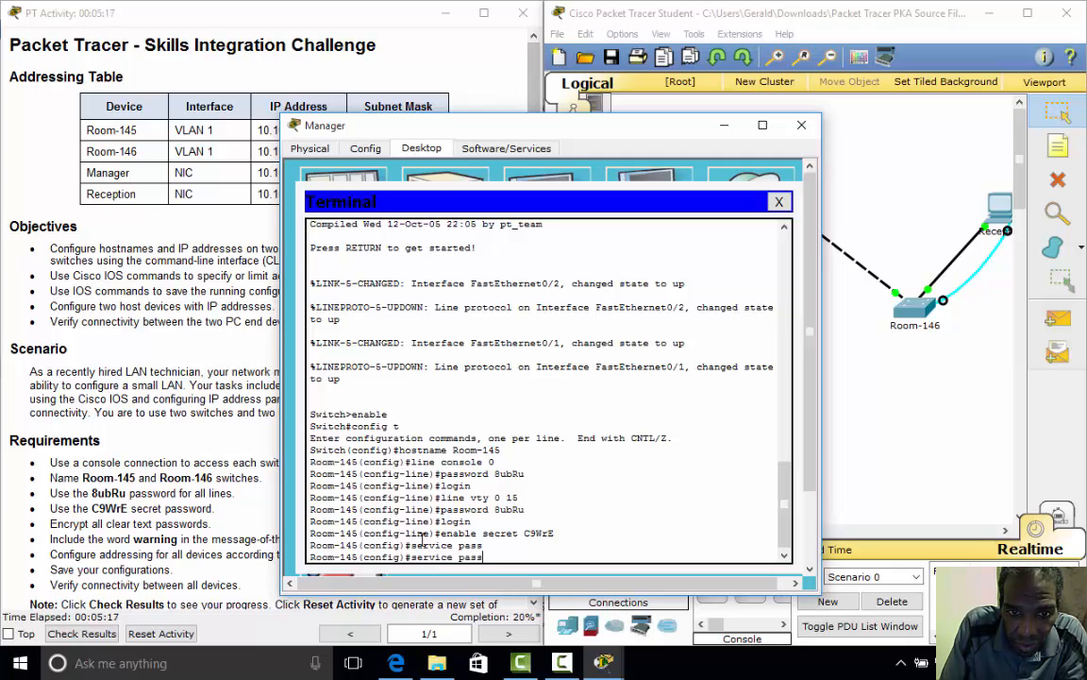
type("word-")
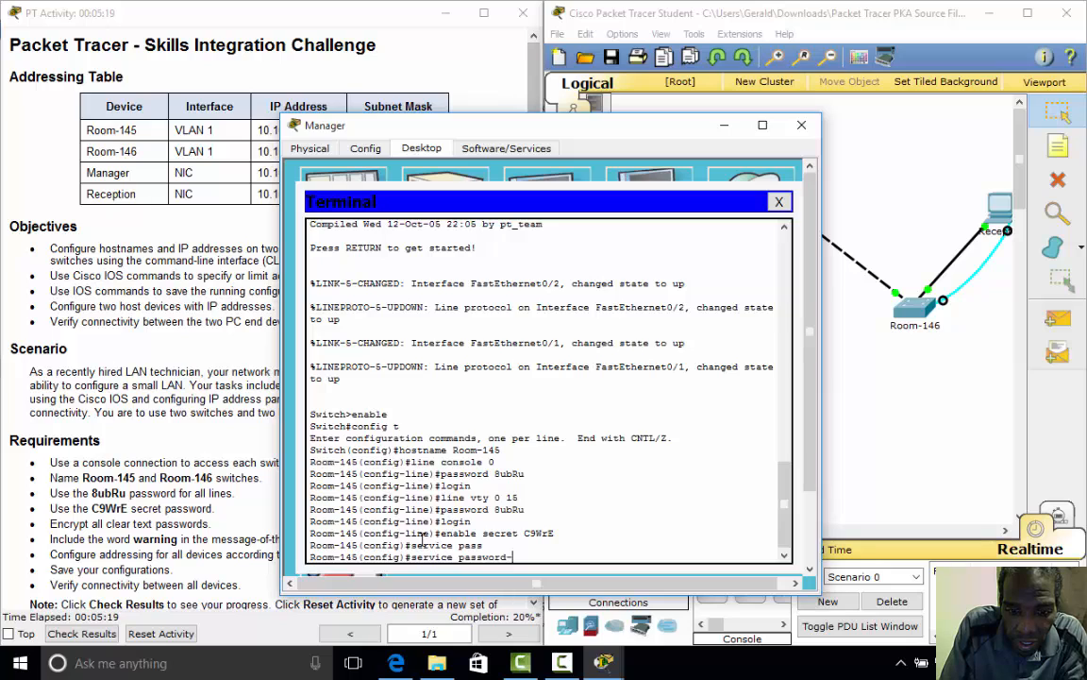
type("encryption")
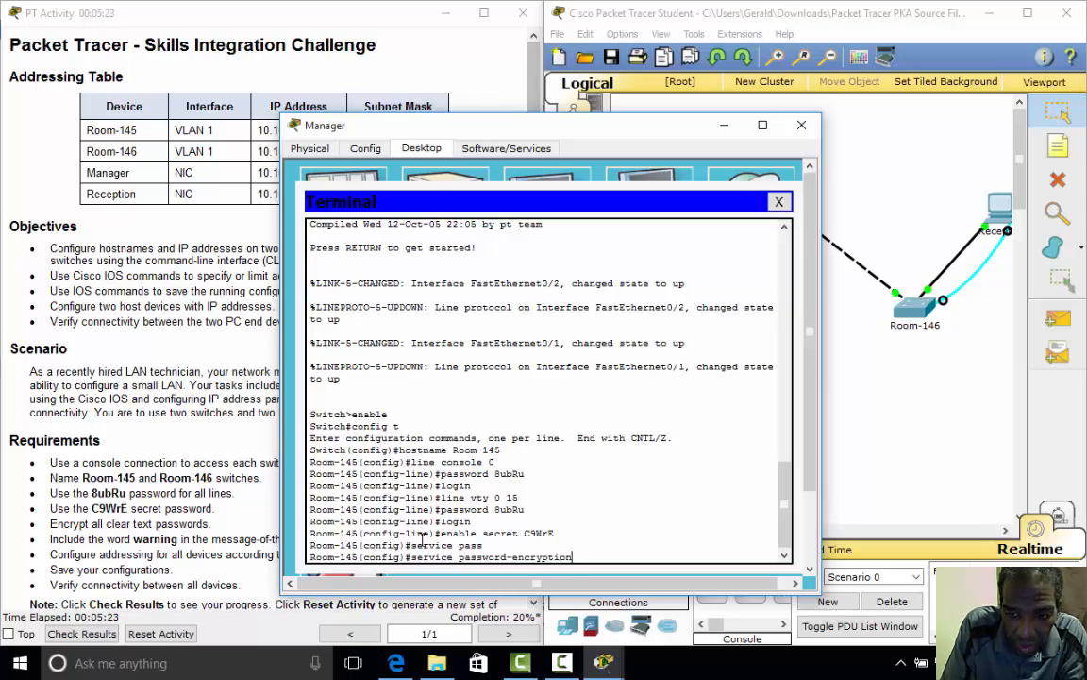
key("Return")
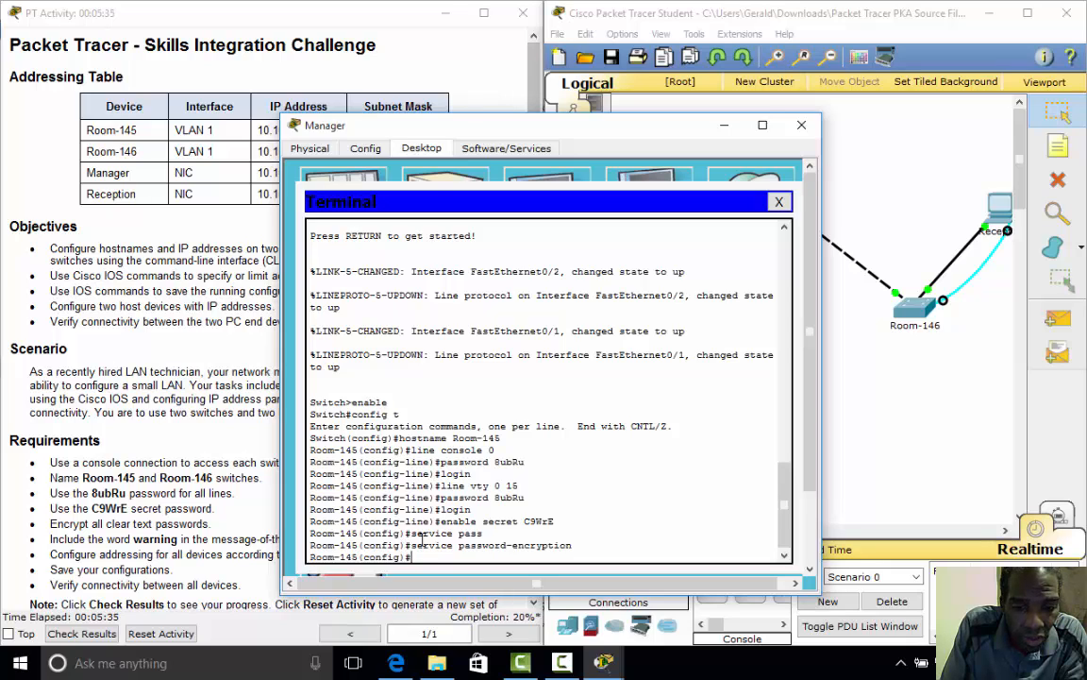
- Set the banner motd #warning# on Room-145, fixing the misspelled 'bannner' from history
type("bann")
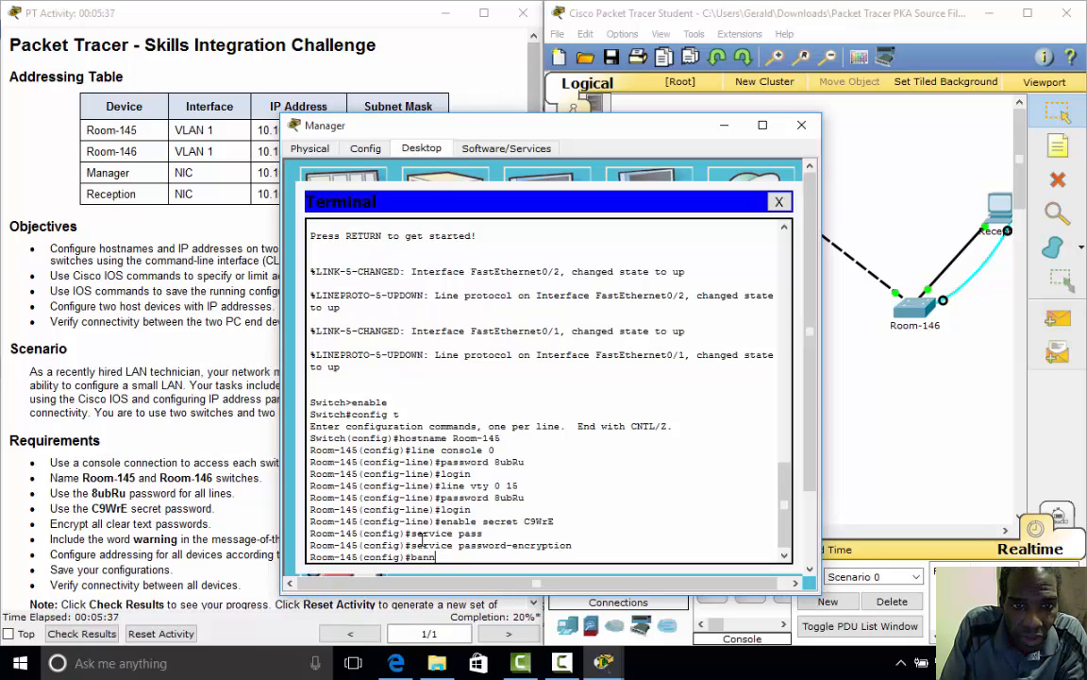
type("er mot")
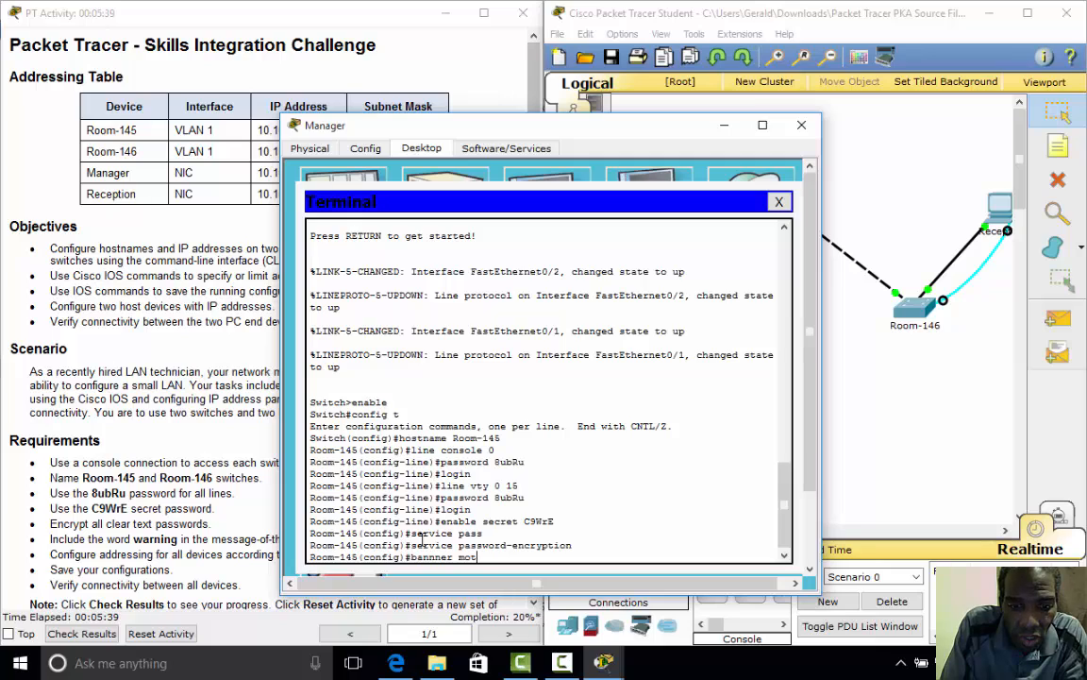
type("d #")
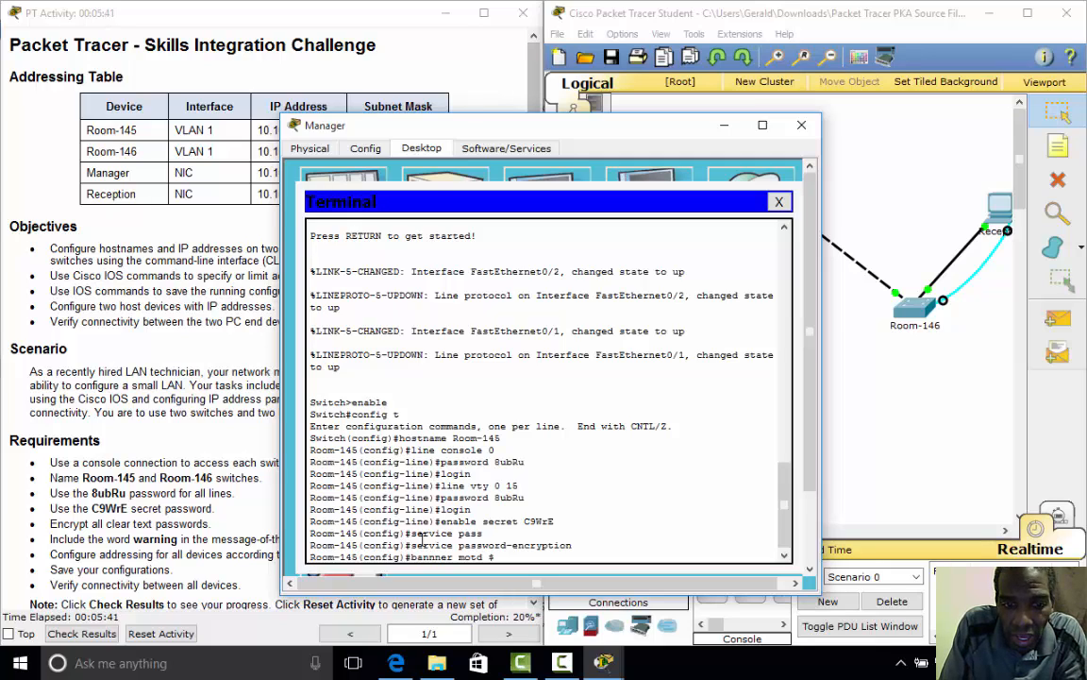
type("warni")
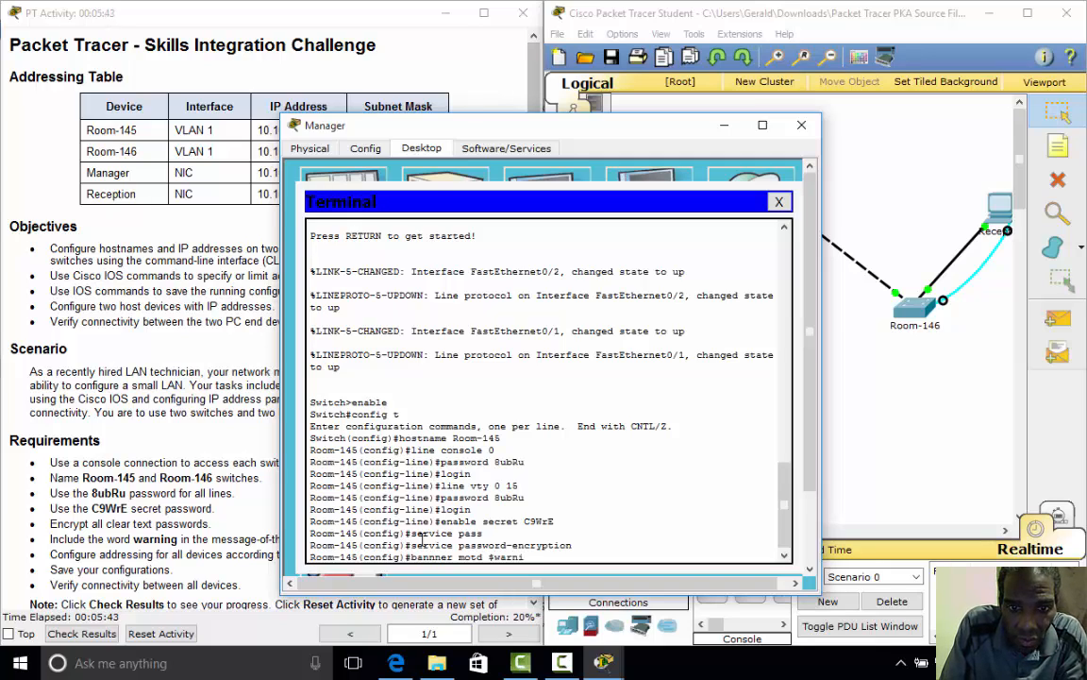
type("ng#")
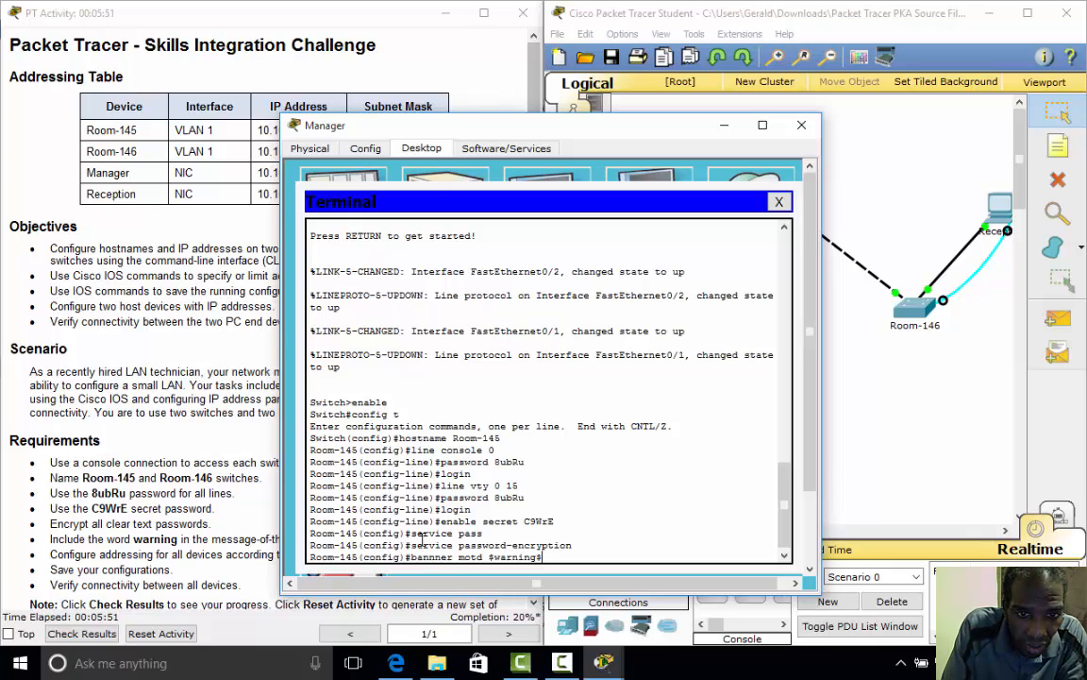
key("Return")
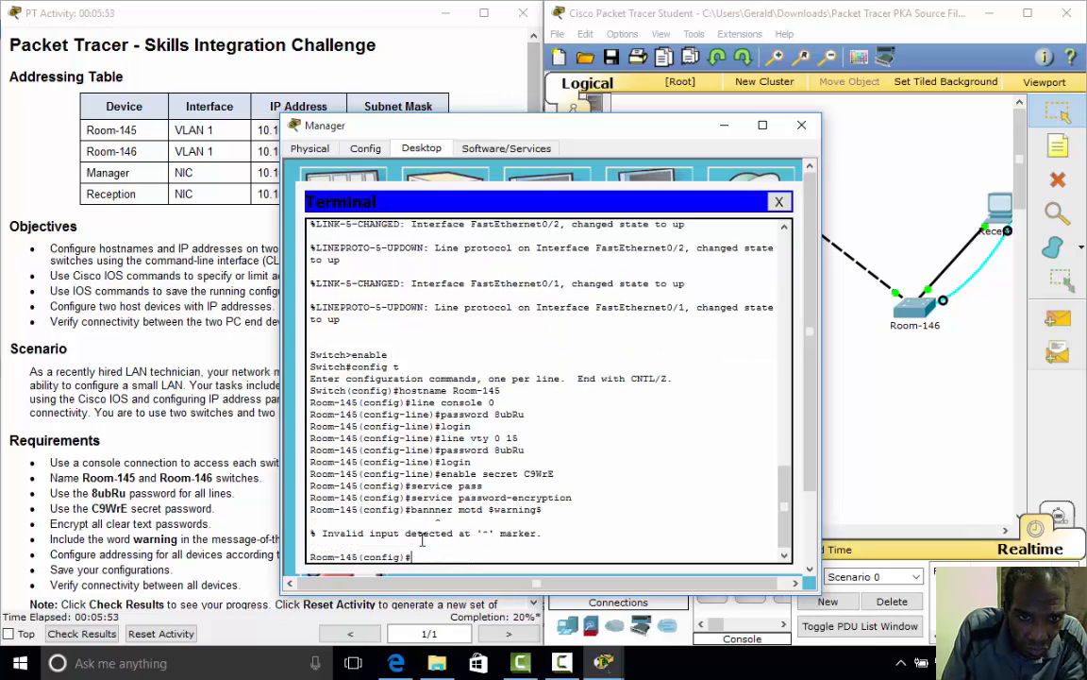
key("Up")
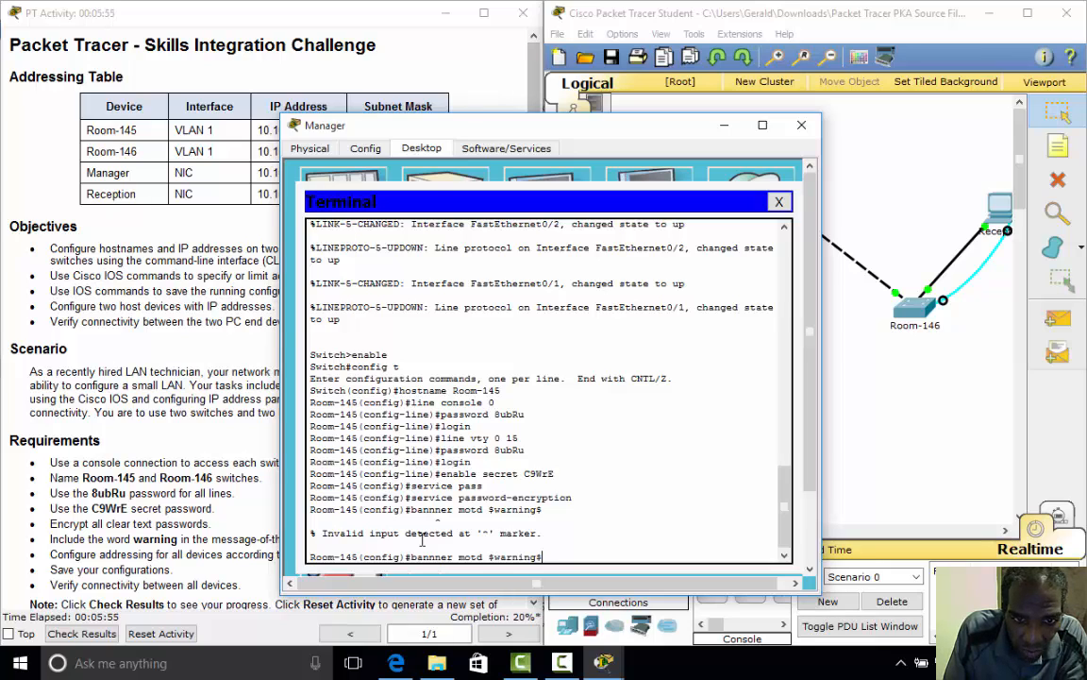
key("Left")
key("Left")
key("Left")
key("Left")
key("Left")
key("Left")
key("Left")
key("Left")
key("Left")
key("Left")
key("Left")
key("Left")
key("Left")
key("Left")
key("Left")
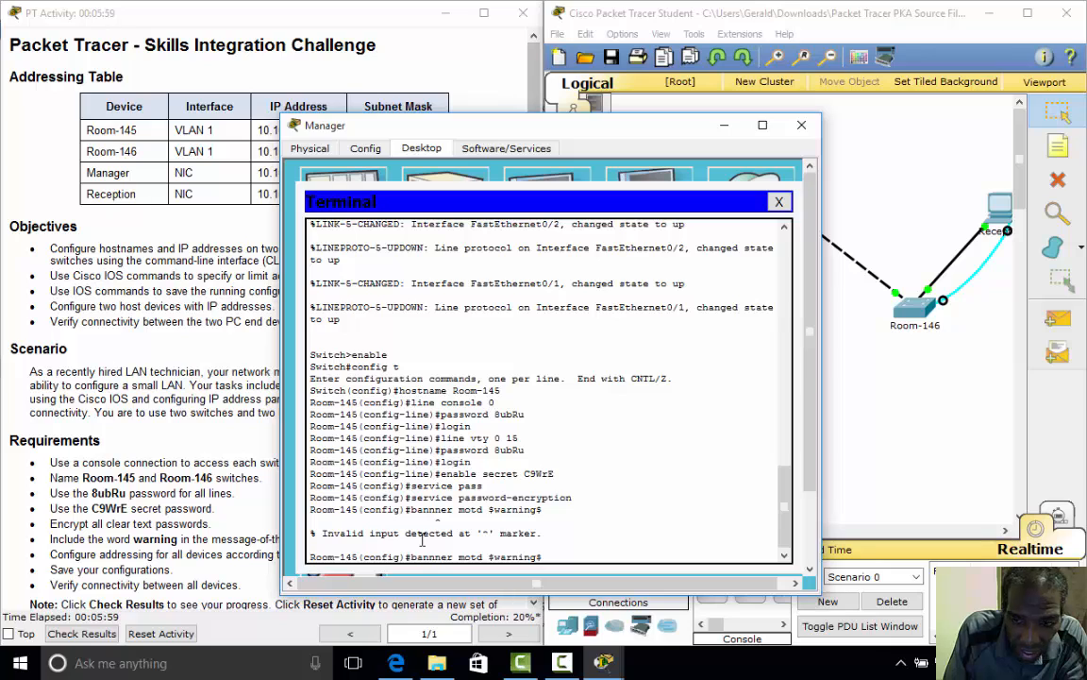
key("BackSpace")
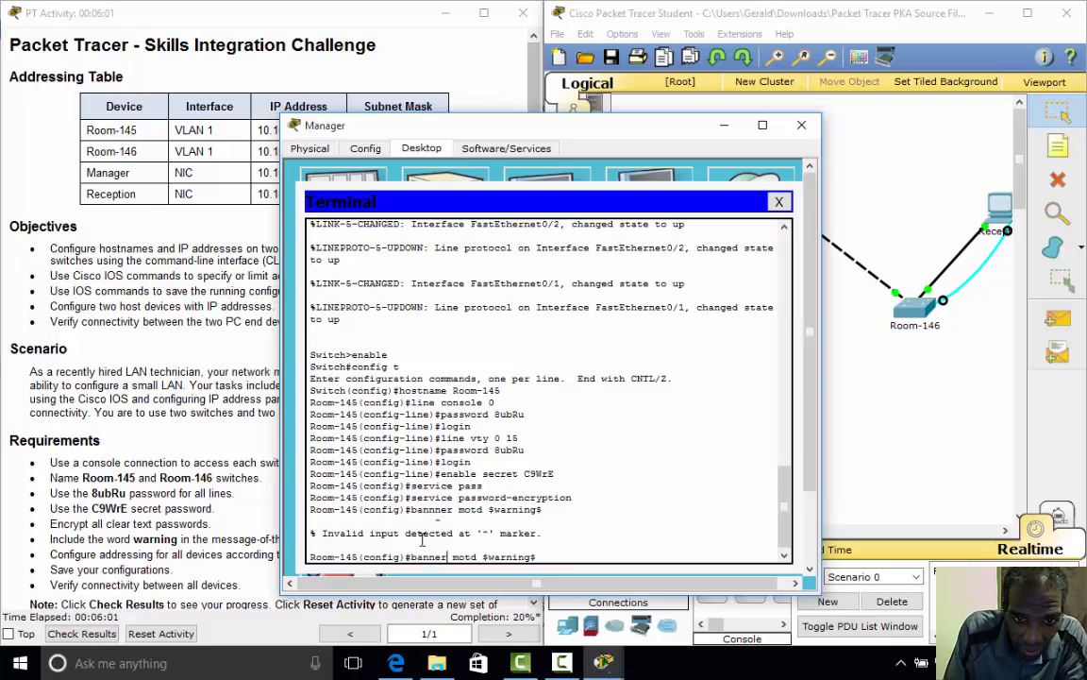
key("Return")
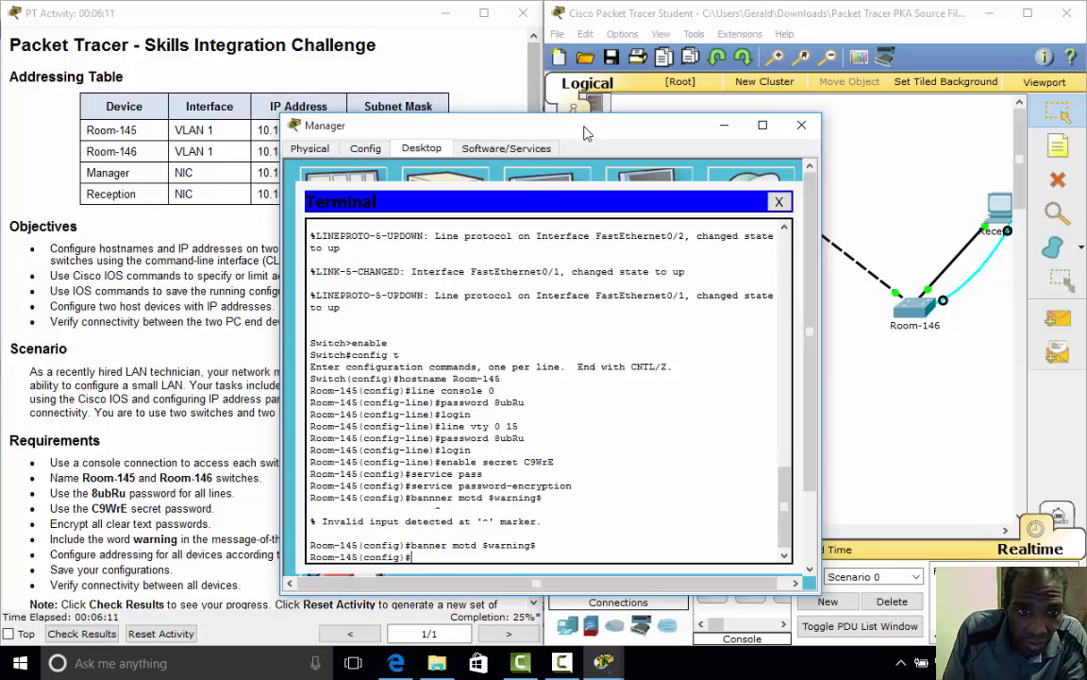
- Assign interface vlan 1 the address 10.10.10.100 255.255.255.0 and bring it up with no shut
left_click_drag(579, 115, 766, 129)
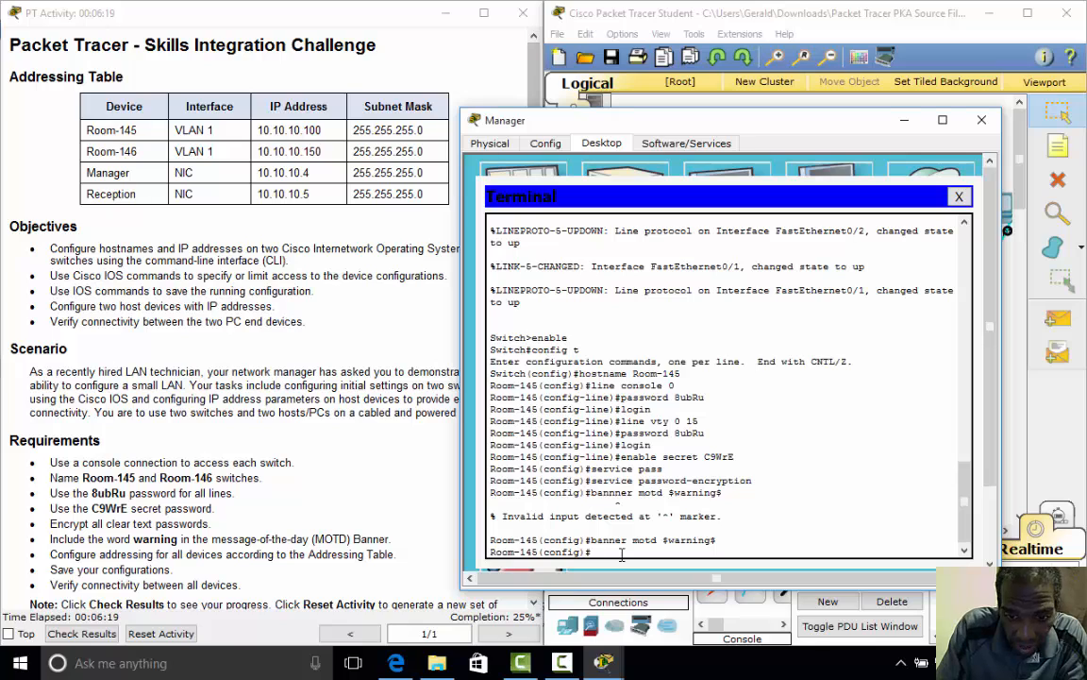
type("interf")
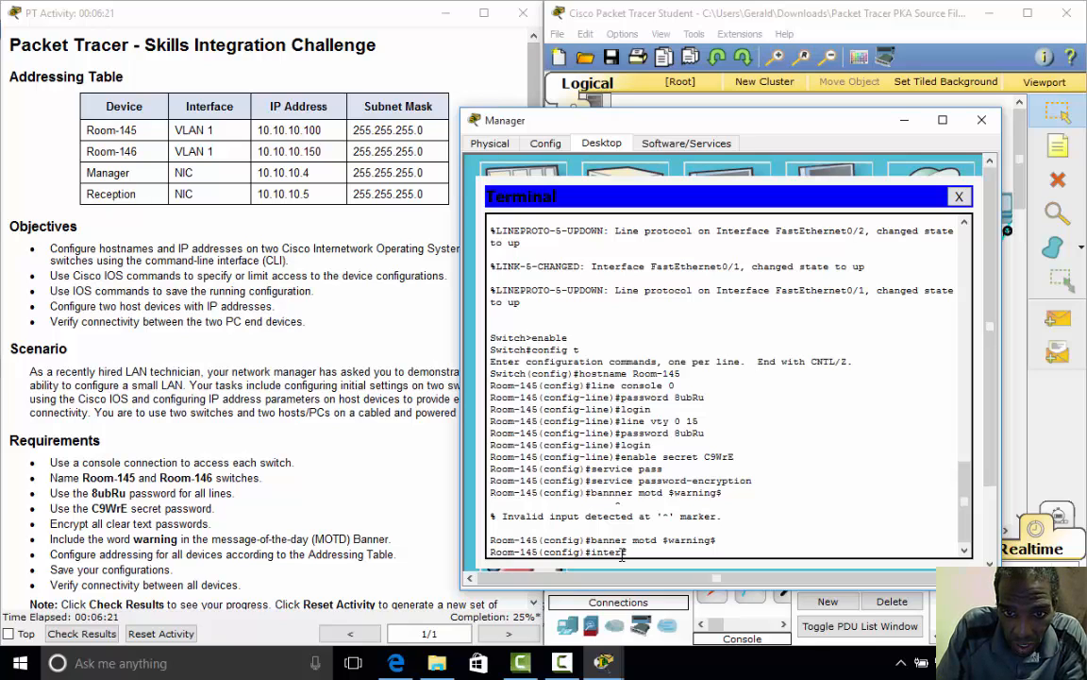
type("ace")
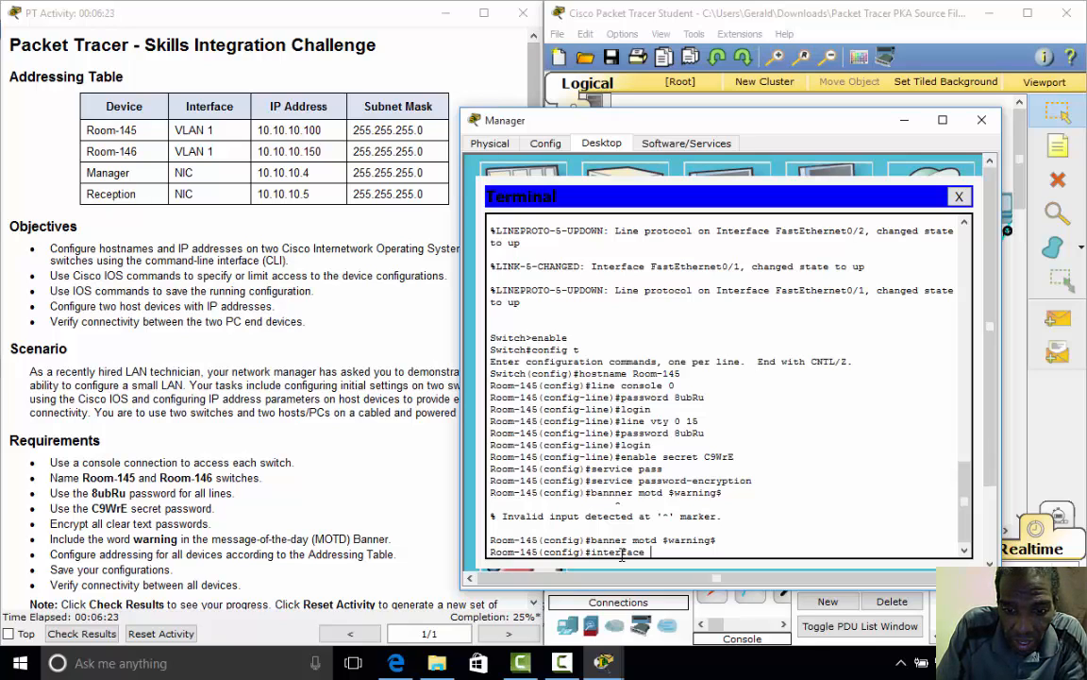
type(" vlan ")
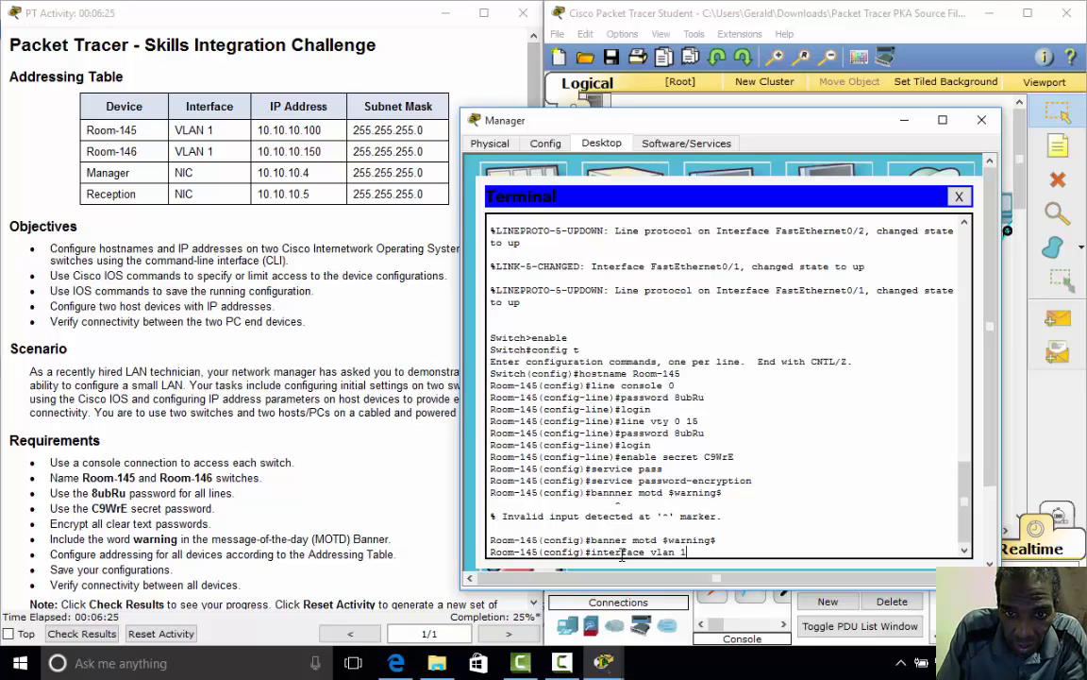
type("1")
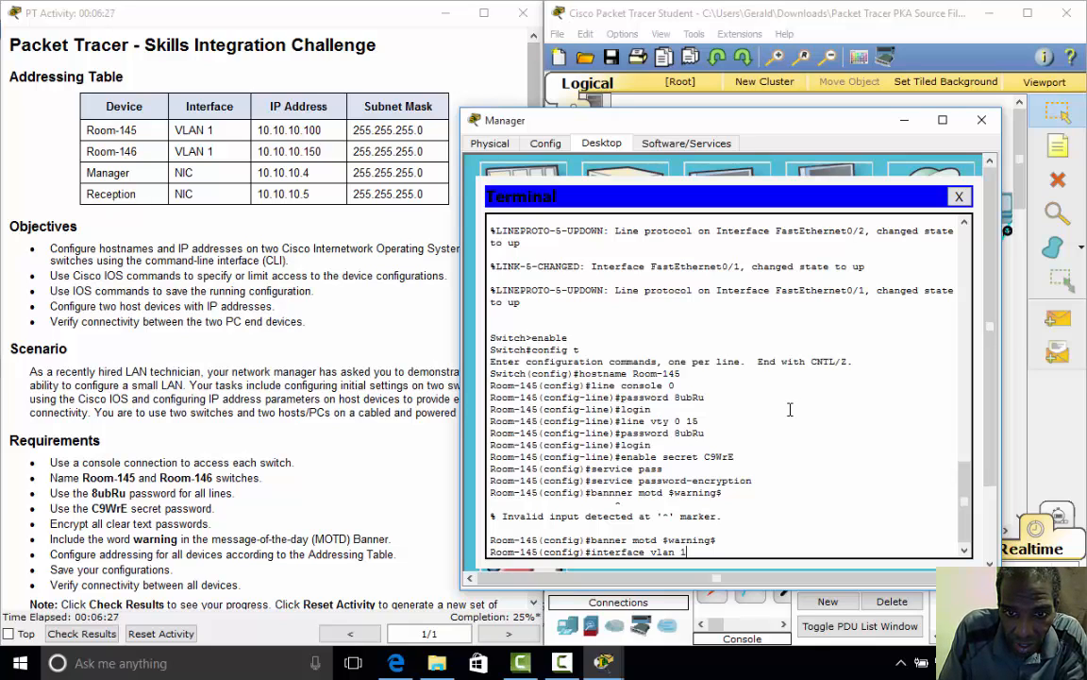
key("Return")
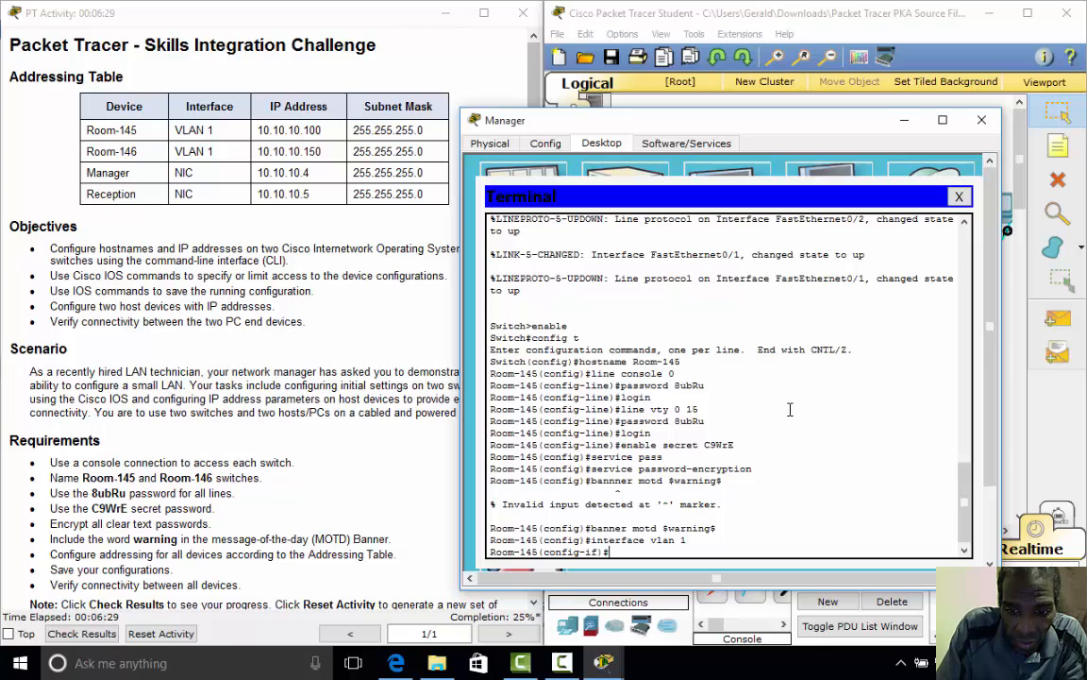
type("ip addr")
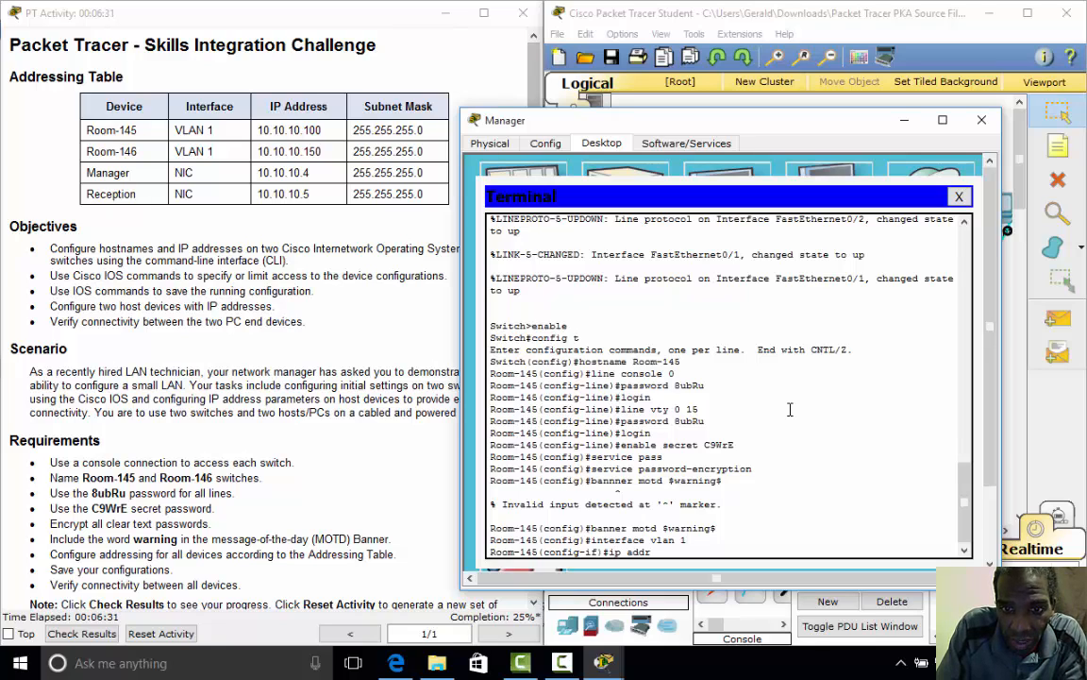
type("ess")
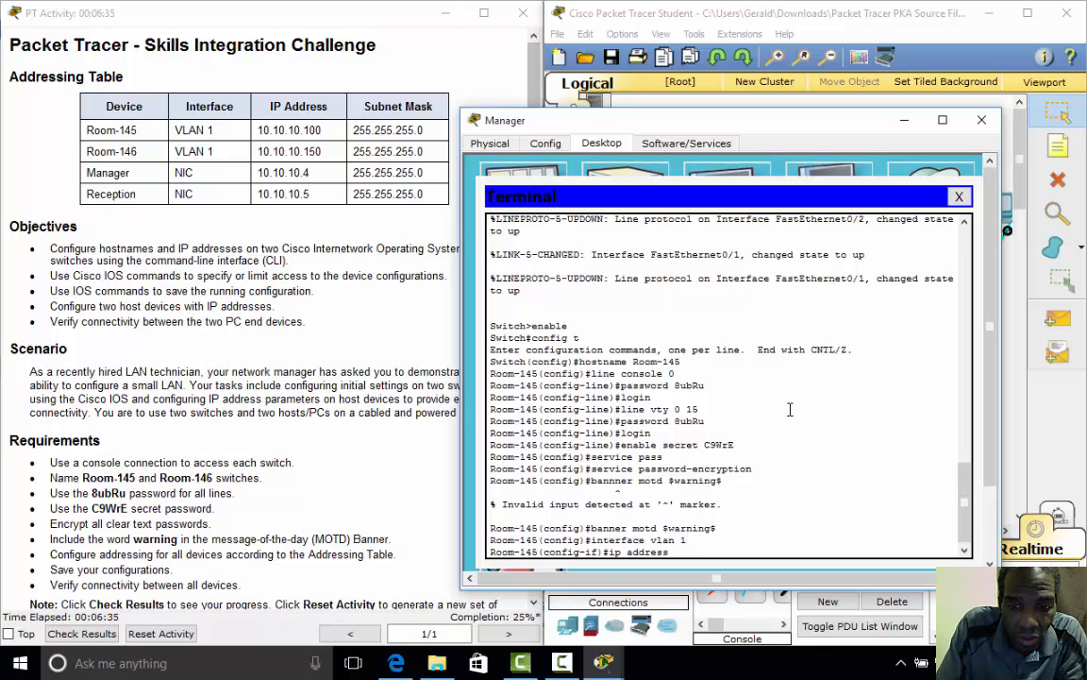
type(" 10.10")
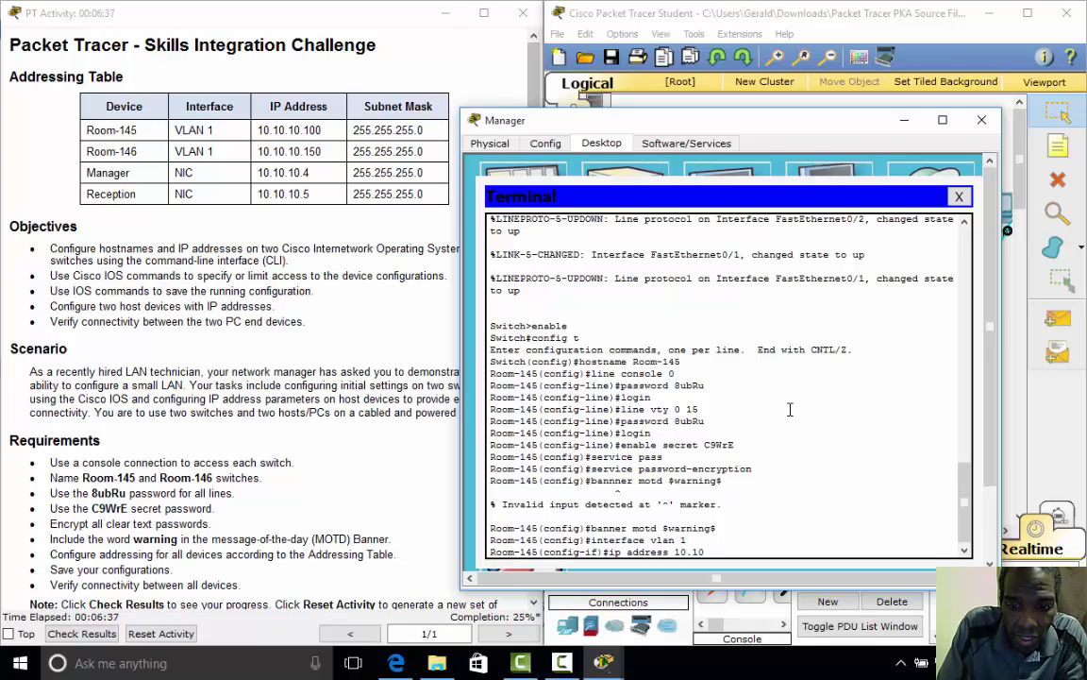
type(".10")
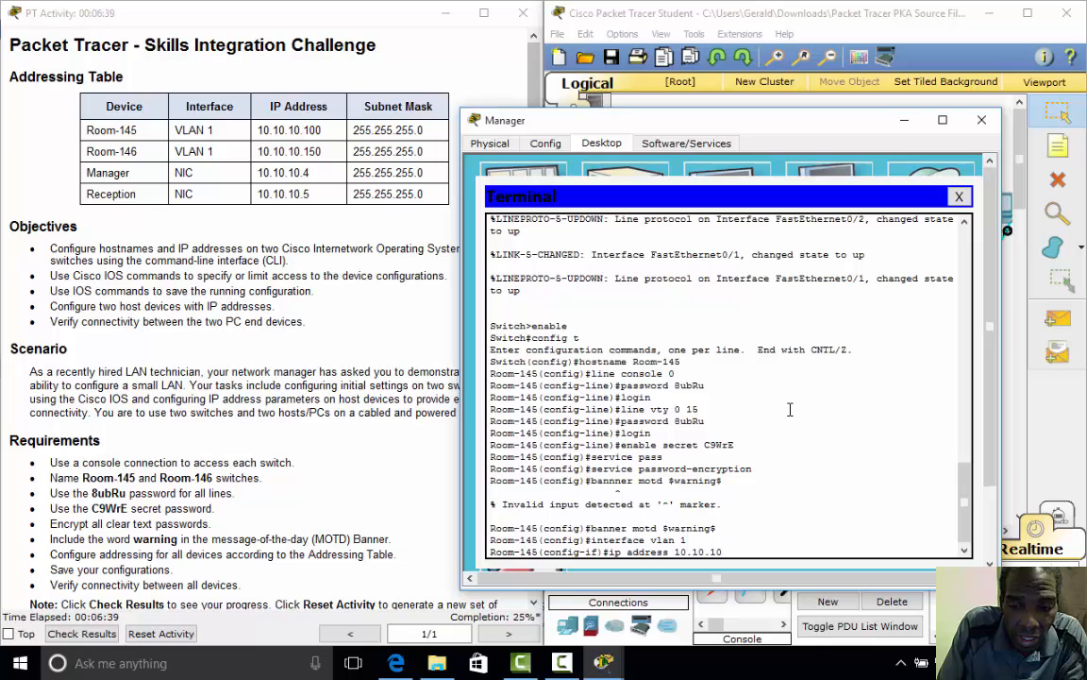
type(".100 ")
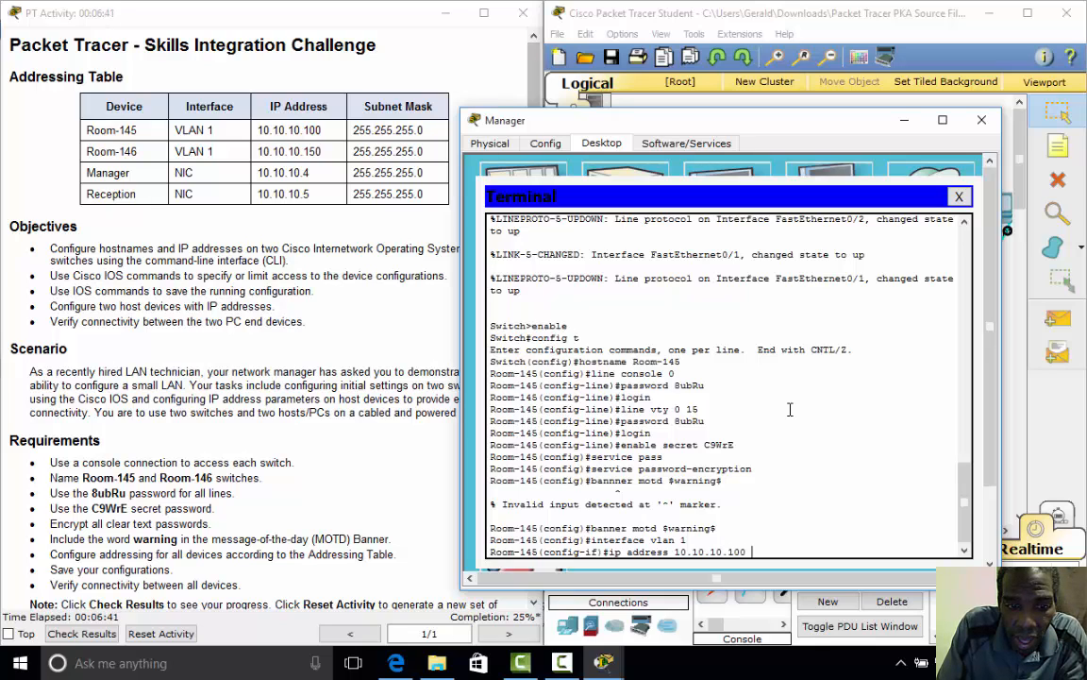
type("2")
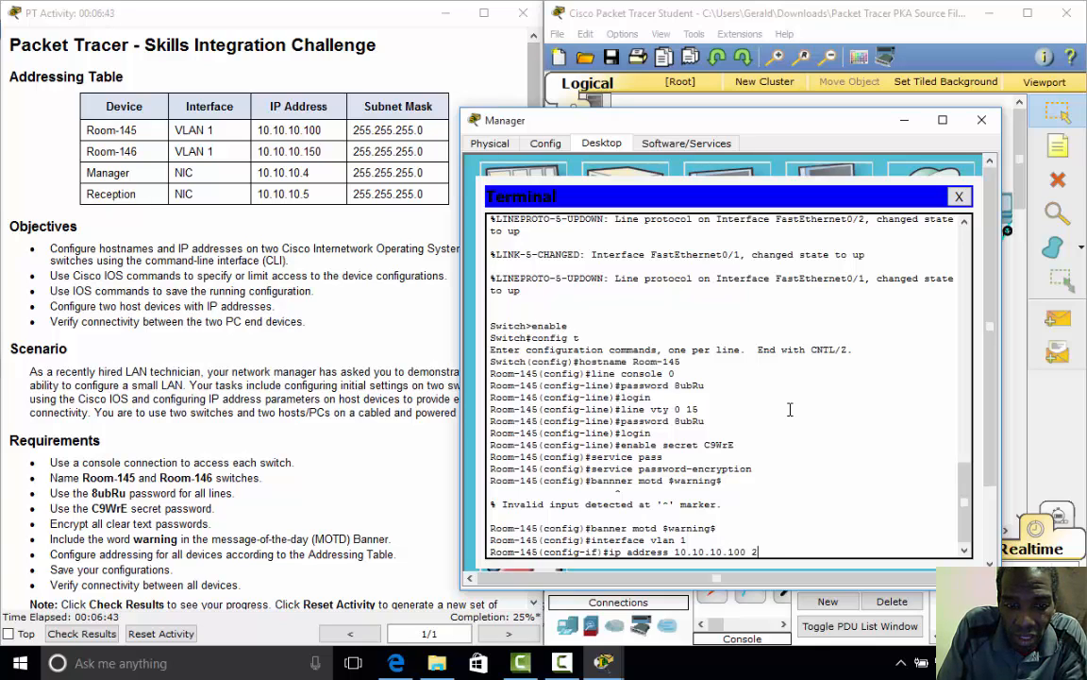
type("55.")
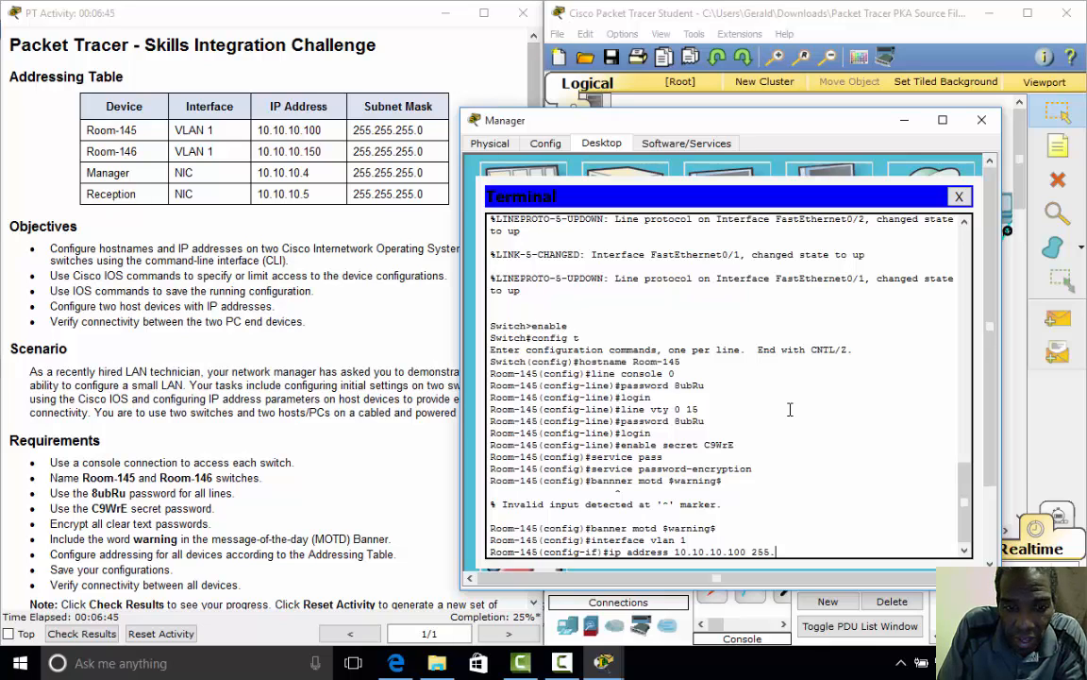
type("255.255.255")
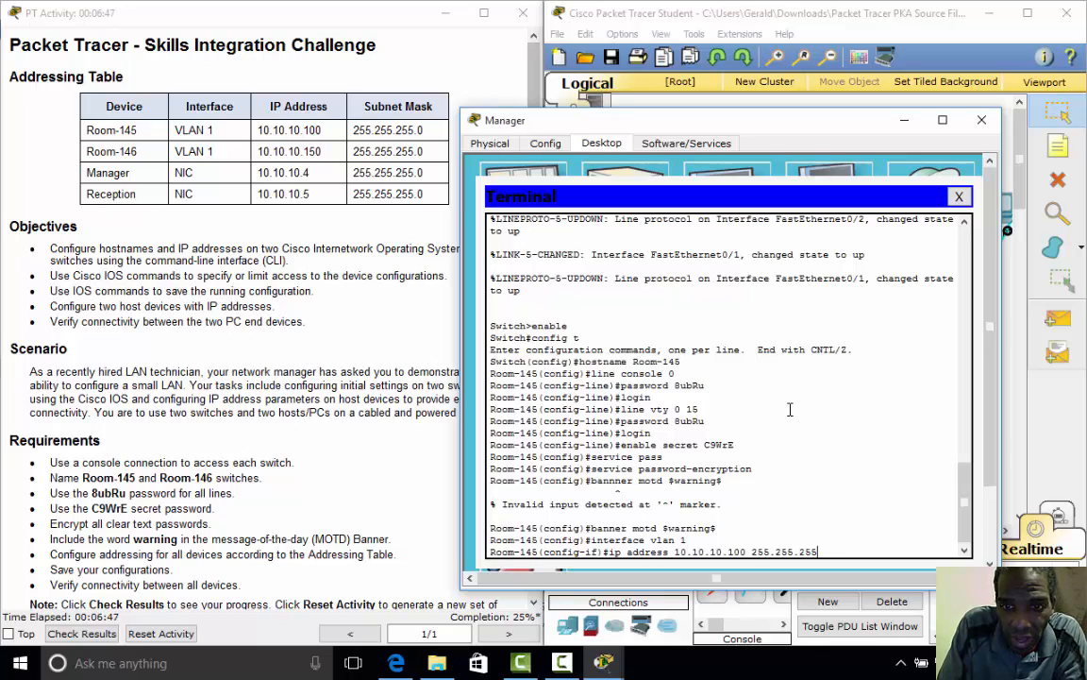
type("0")
key("Return")
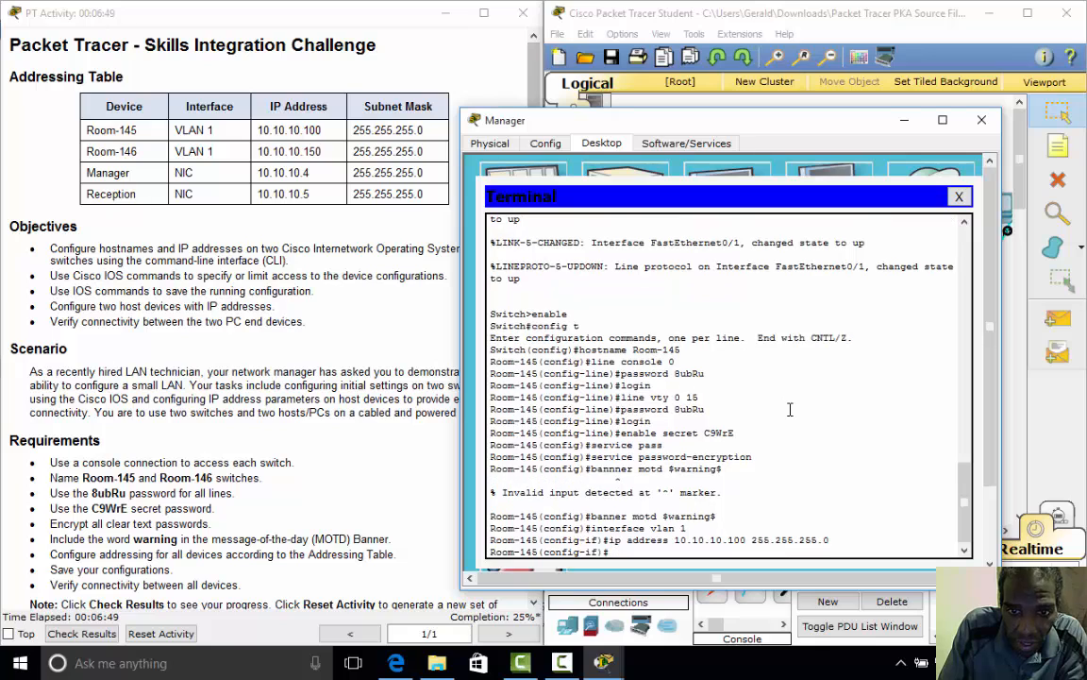
type("n")
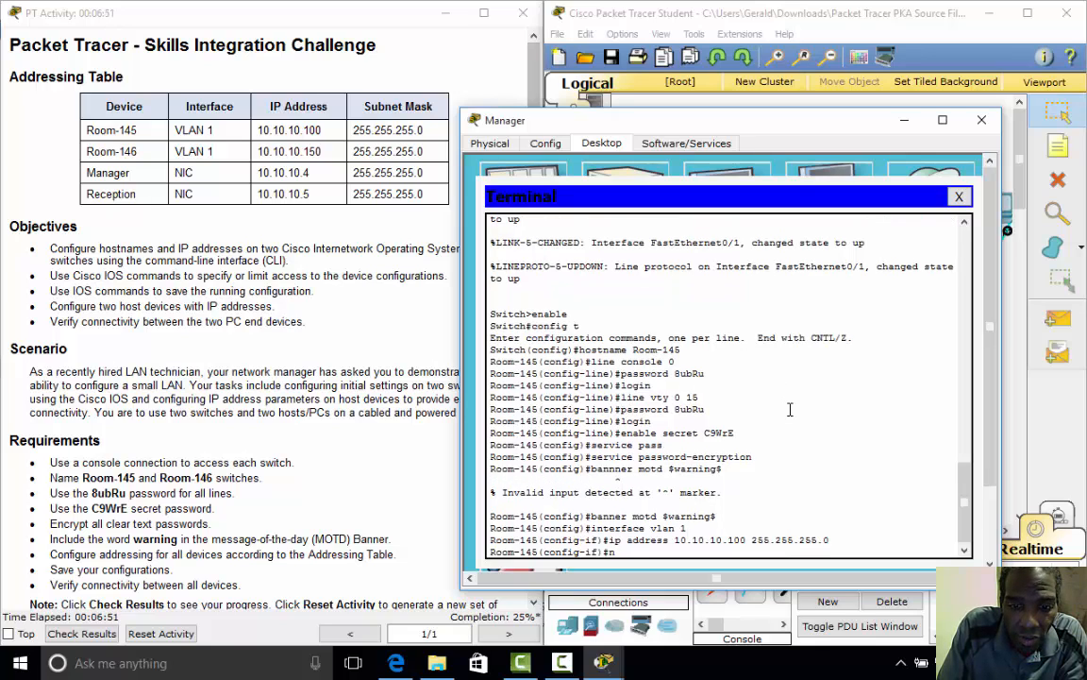
type("o shutdown")
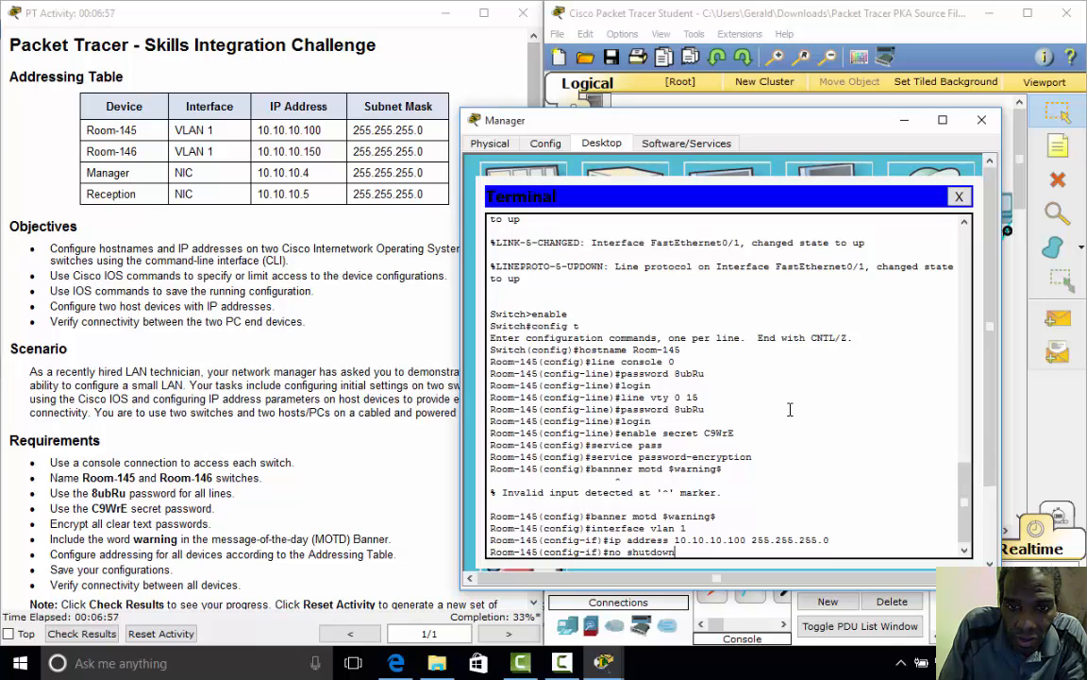
key("BackSpace")
key("BackSpace")
key("BackSpace")
key("BackSpace")
key("Return")
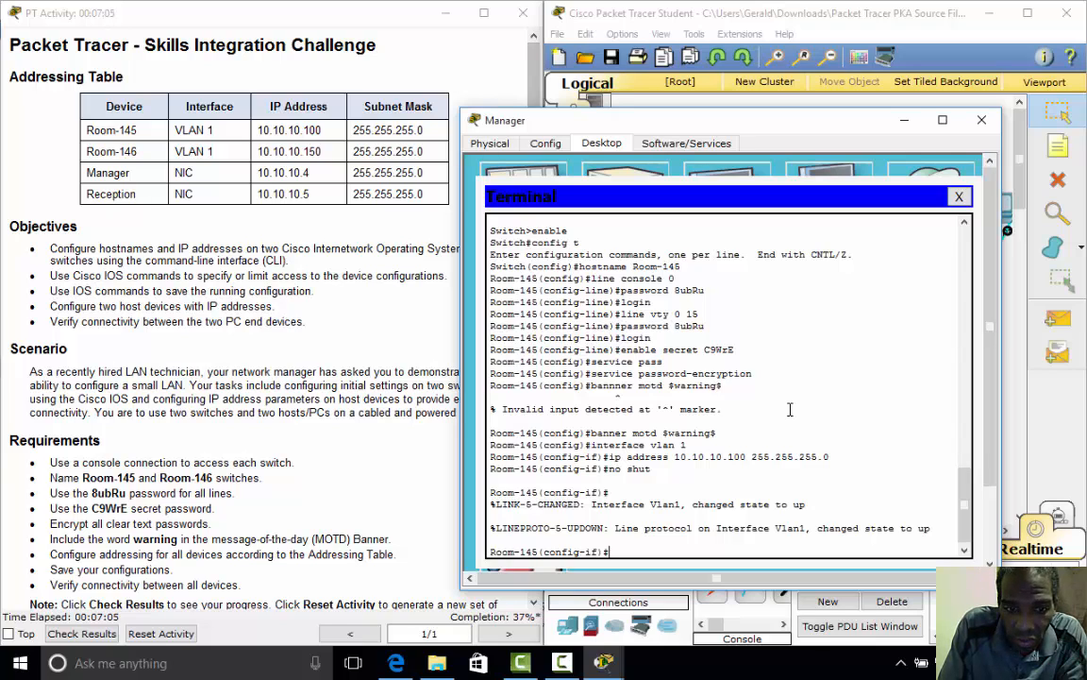
- Leave config mode and copy running-config to startup-config with the default filename
type("end")
key("Return")
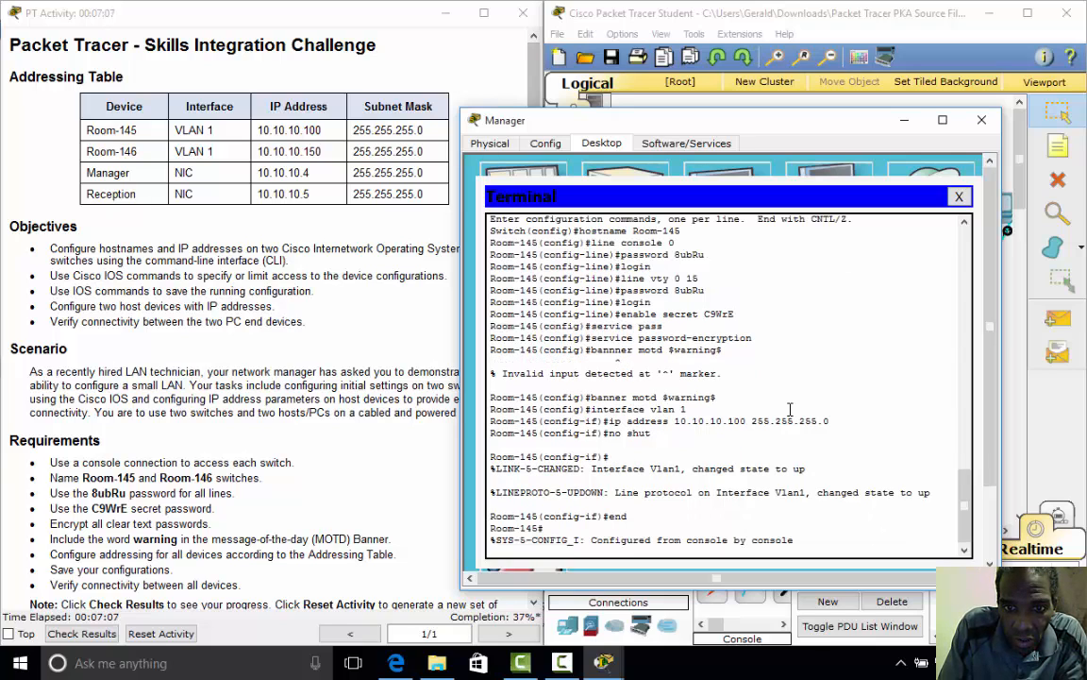
key("Return")
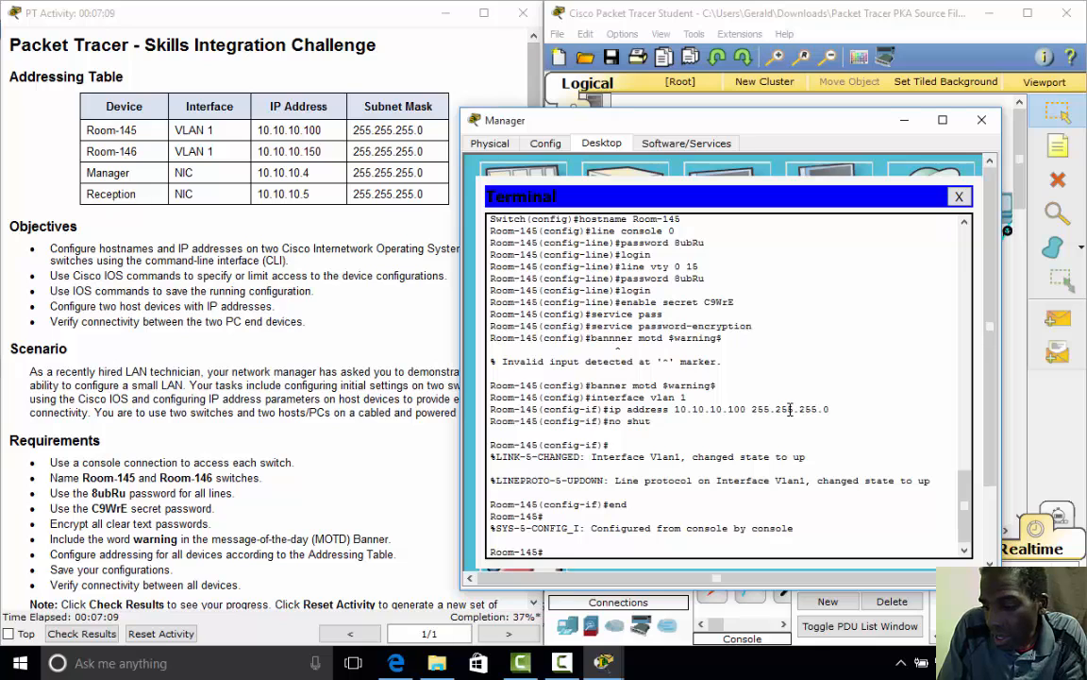
type("copy")
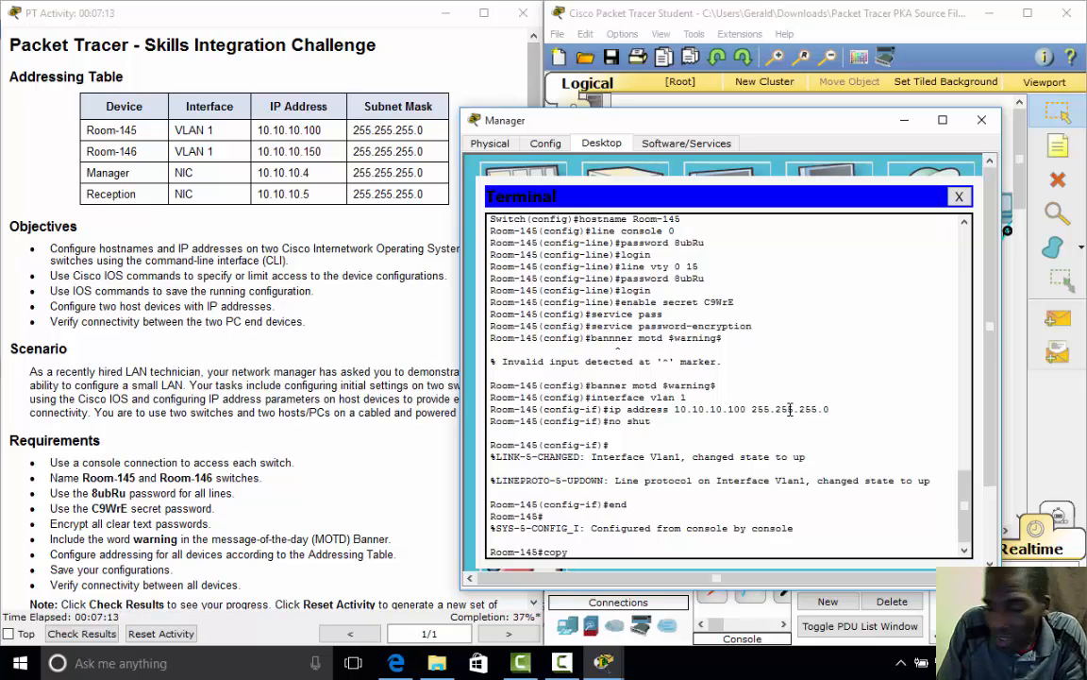
type(" ru")
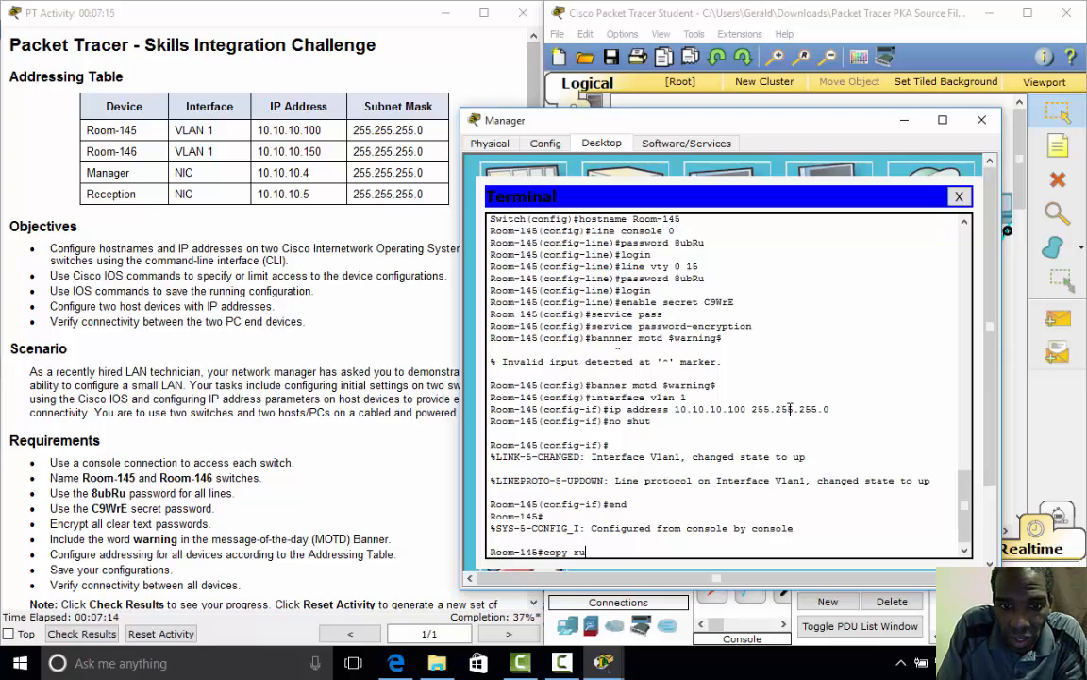
type("nning-config")
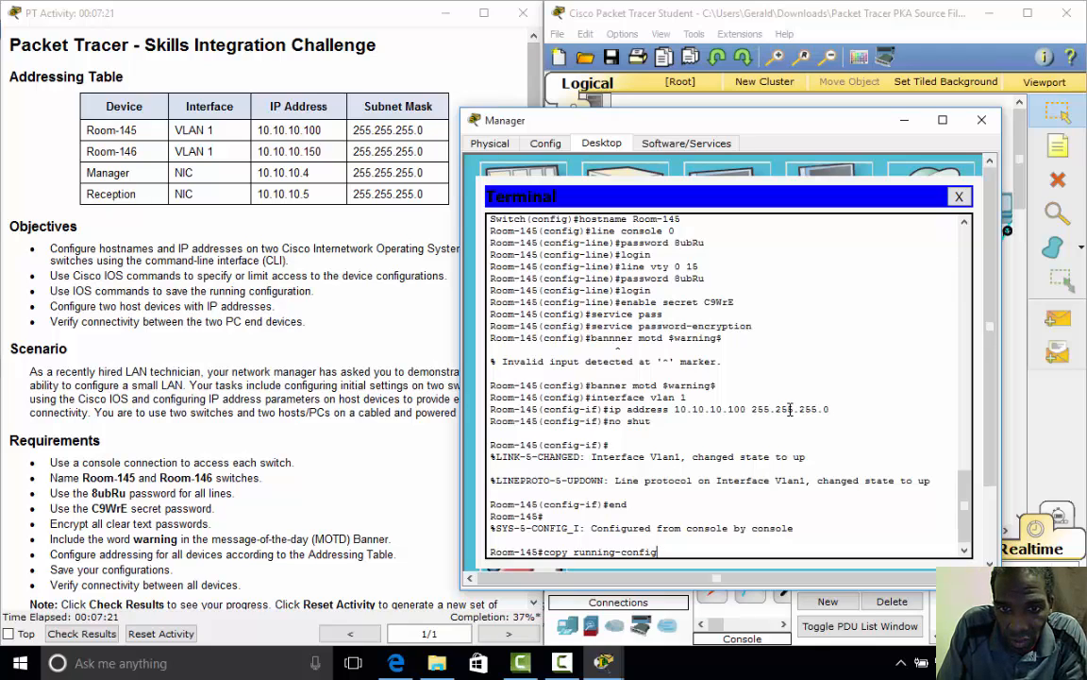
type(" star")
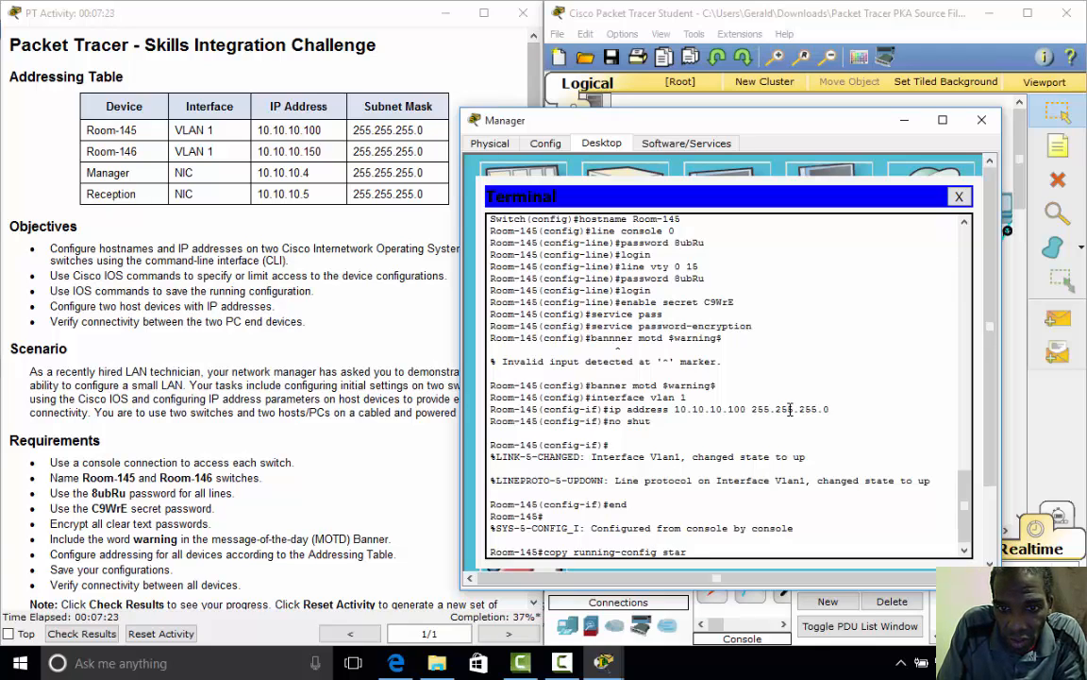
type("tup")
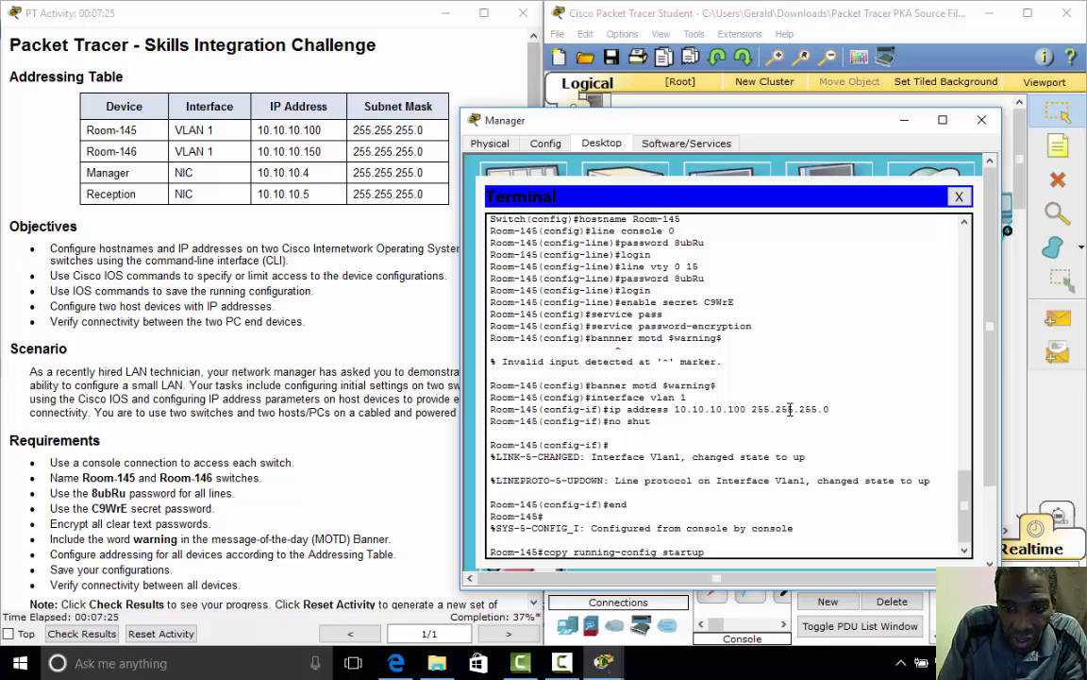
type("-config")
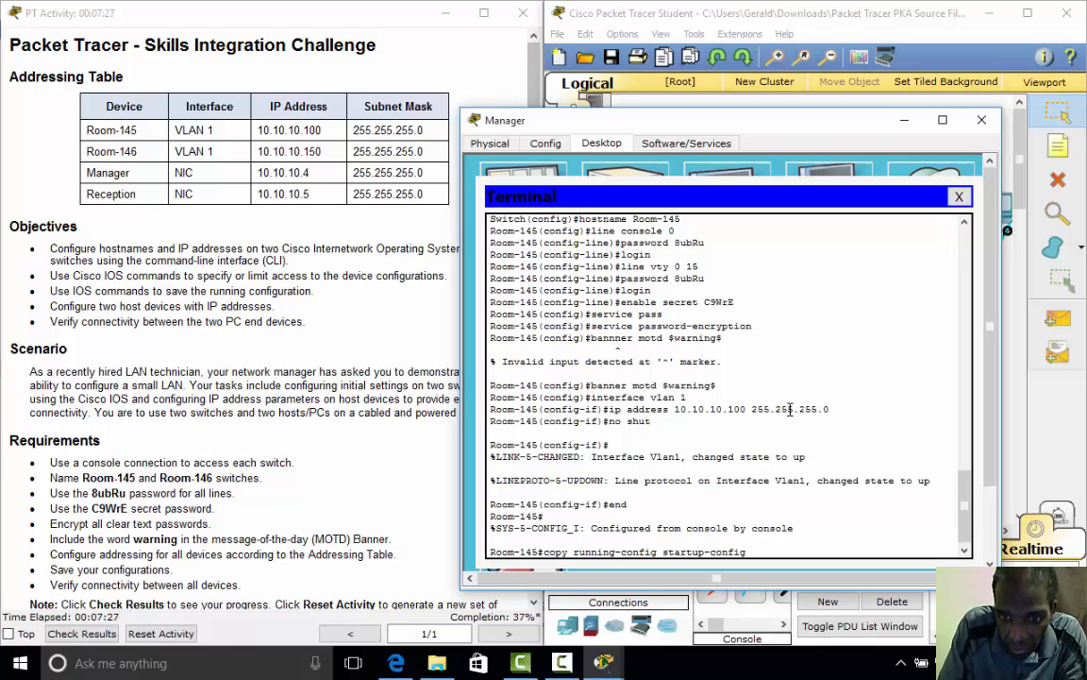
key("Return")
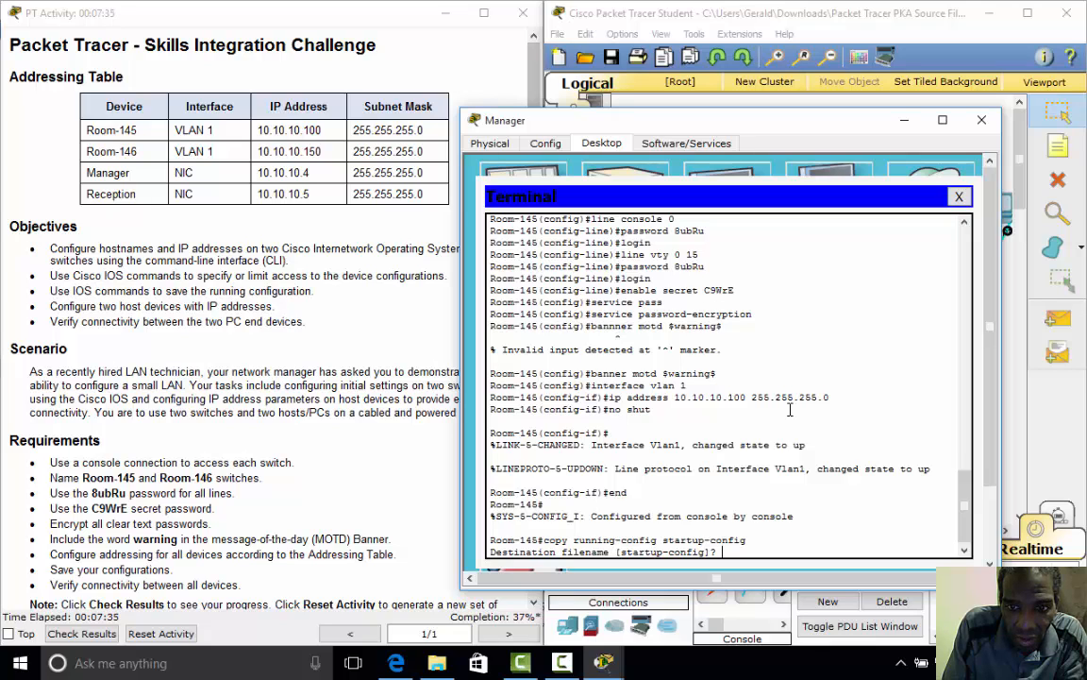
key("Return")
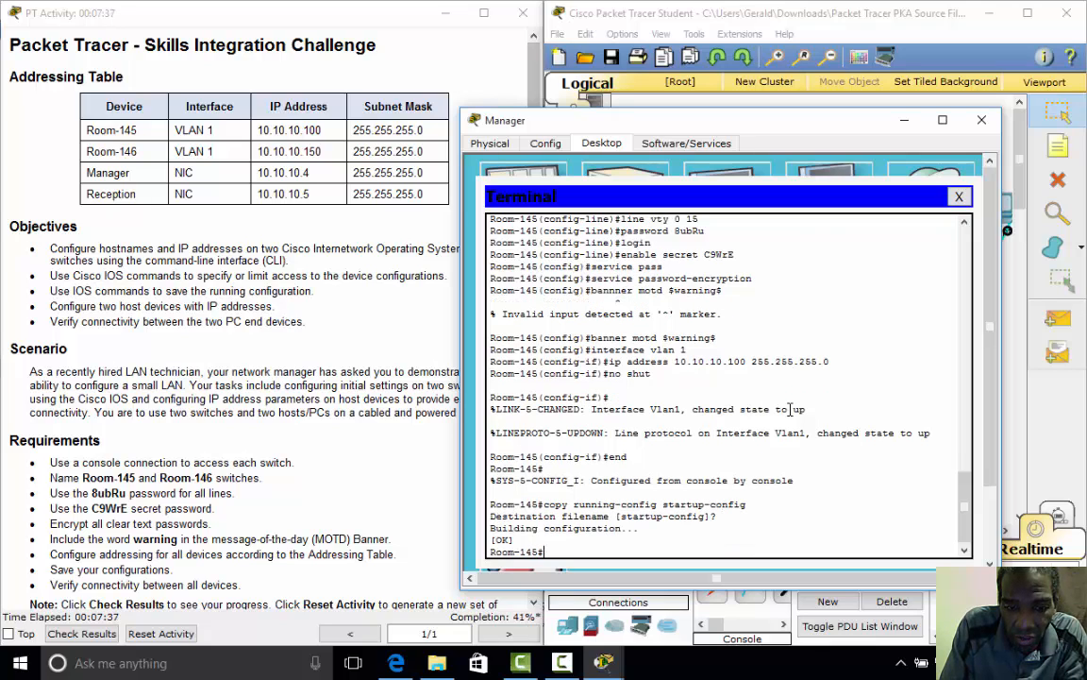
- Exit the Room-145 console session and close Manager's terminal and device window
type("exit")
key("Return")
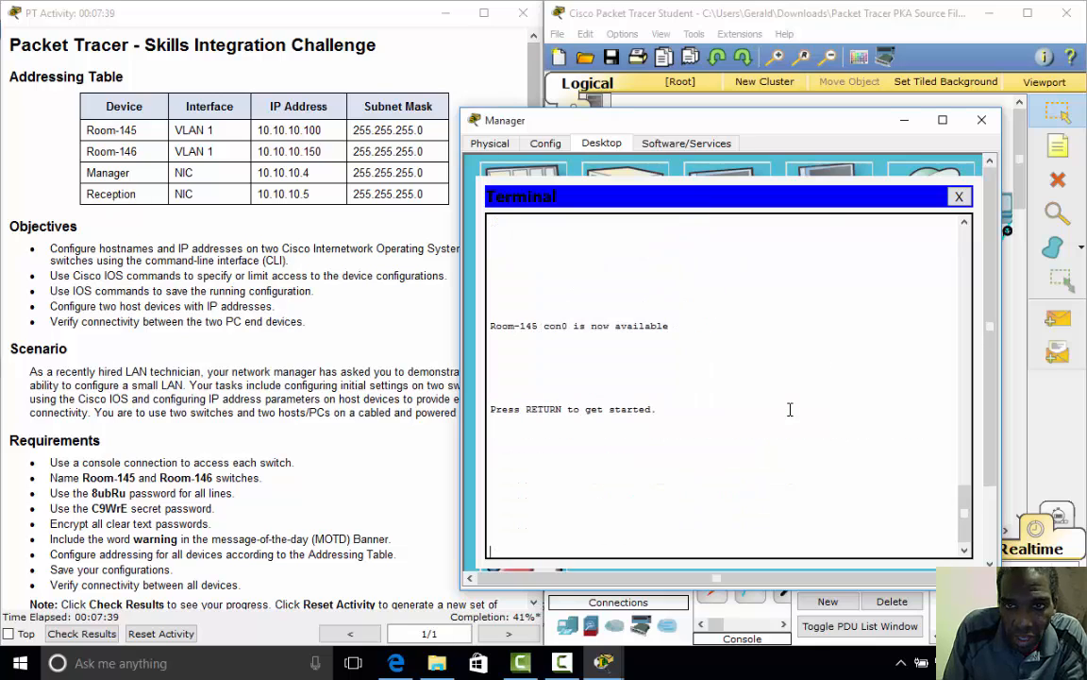
left_click(959, 196)
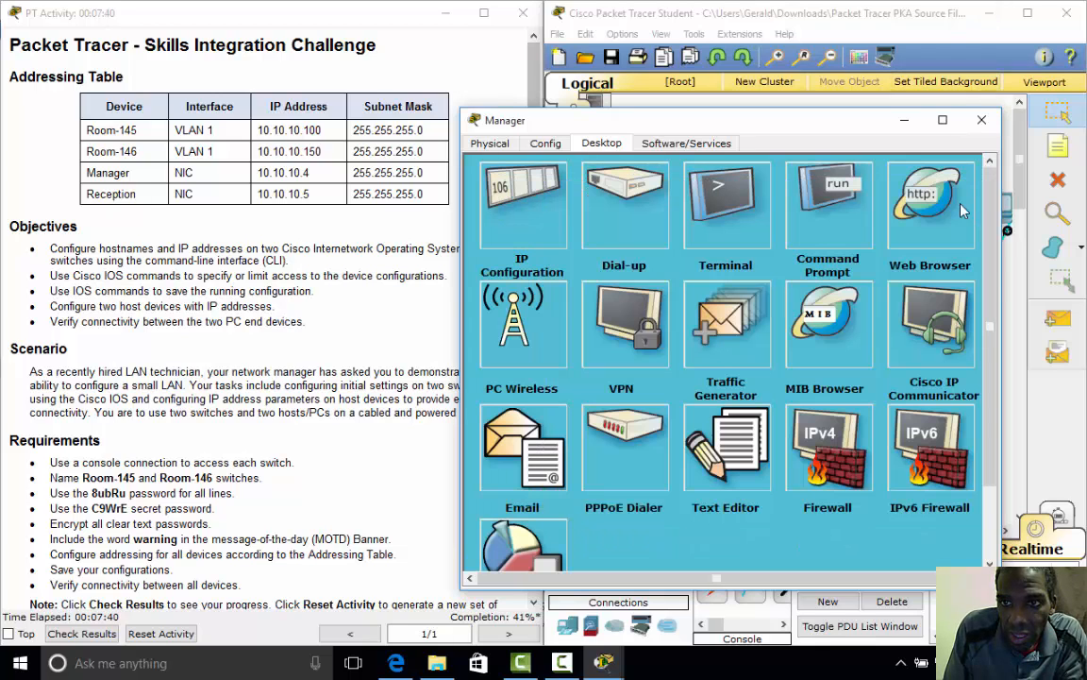
left_click(982, 119)
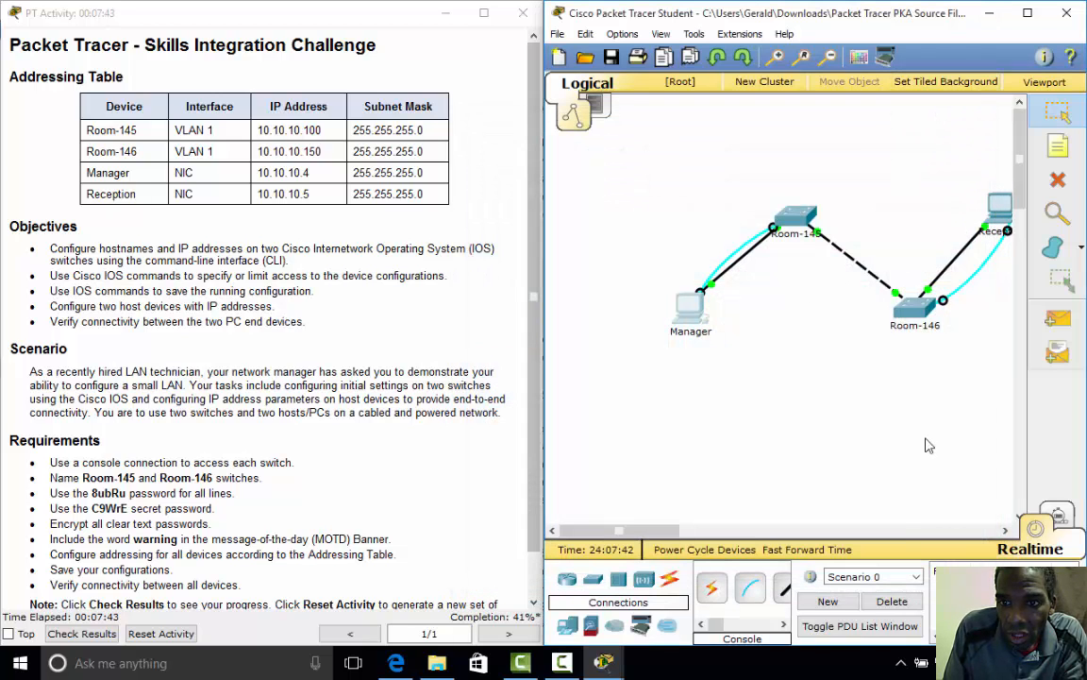
left_click_drag(670, 536, 696, 541)
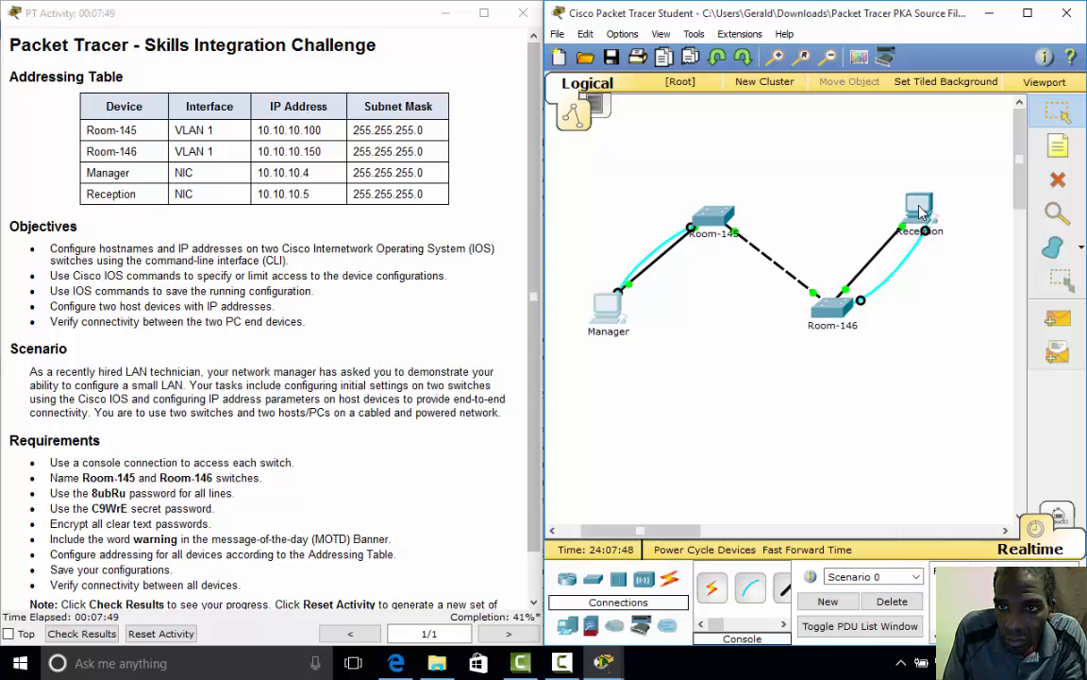
- Start a Terminal session on the Reception PC with the default serial settings
left_click(923, 210)
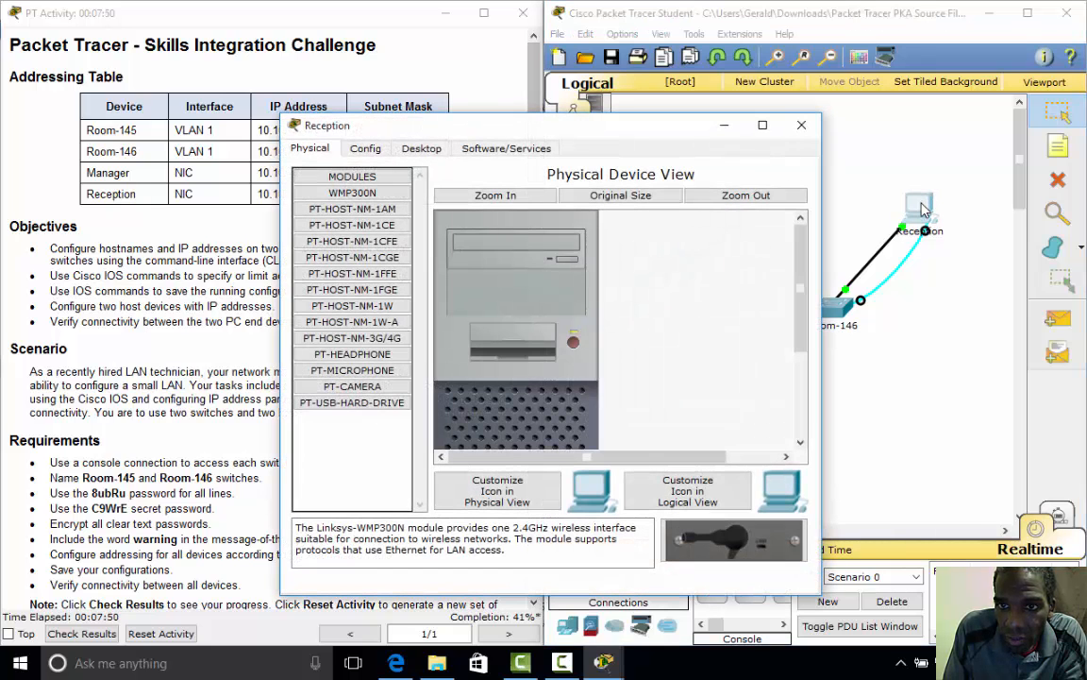
left_click(423, 149)
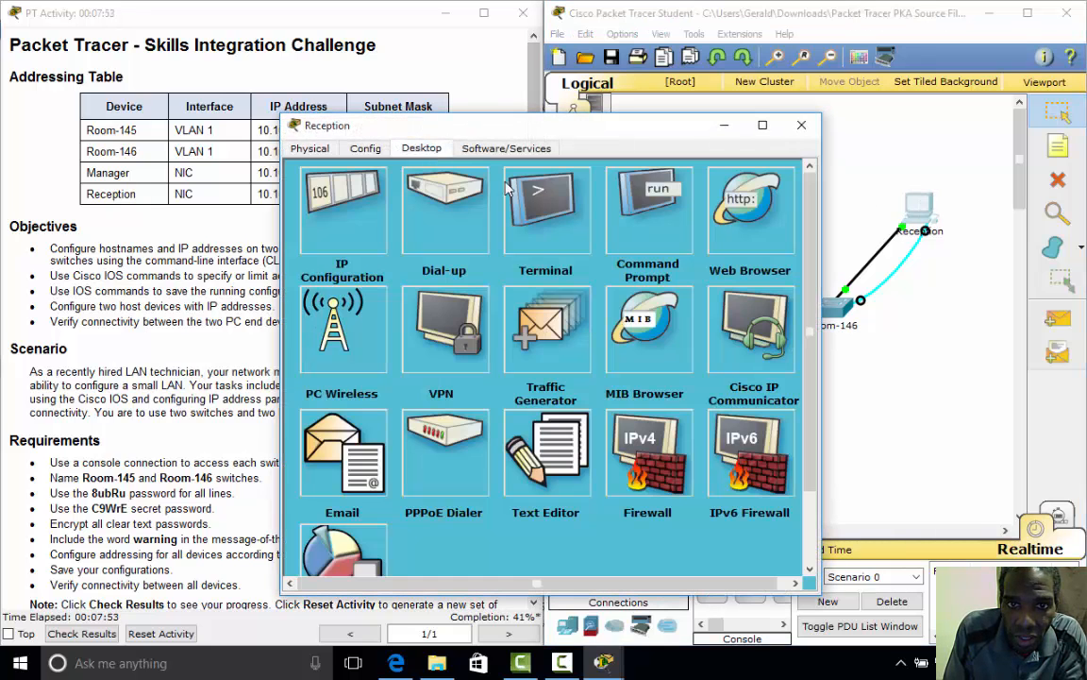
left_click(545, 220)
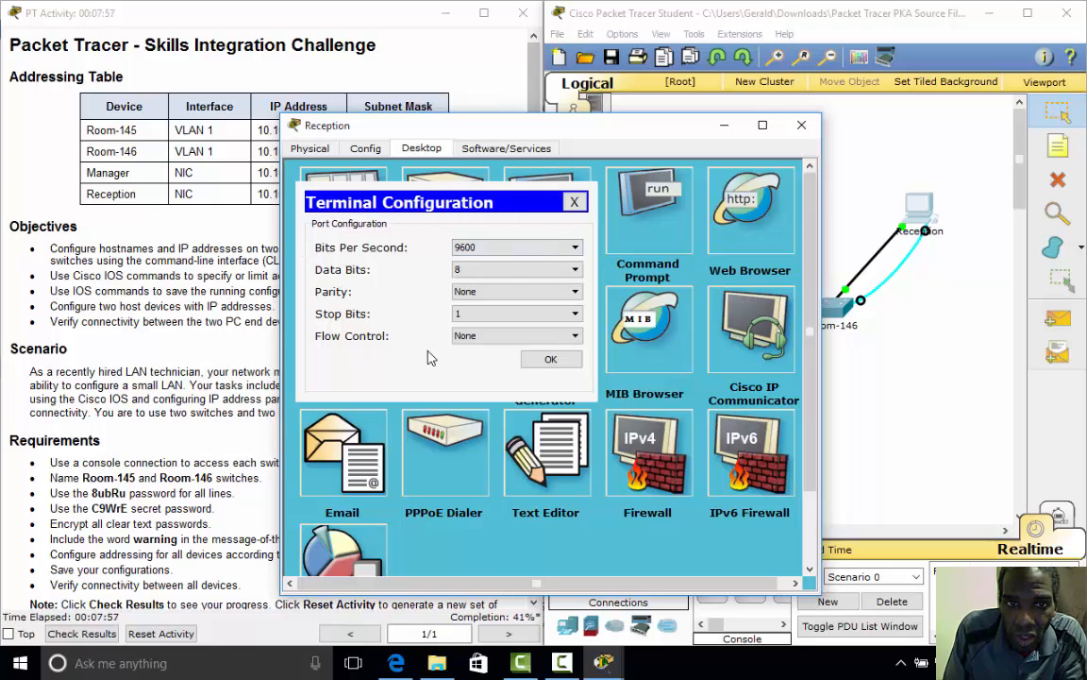
left_click(550, 361)
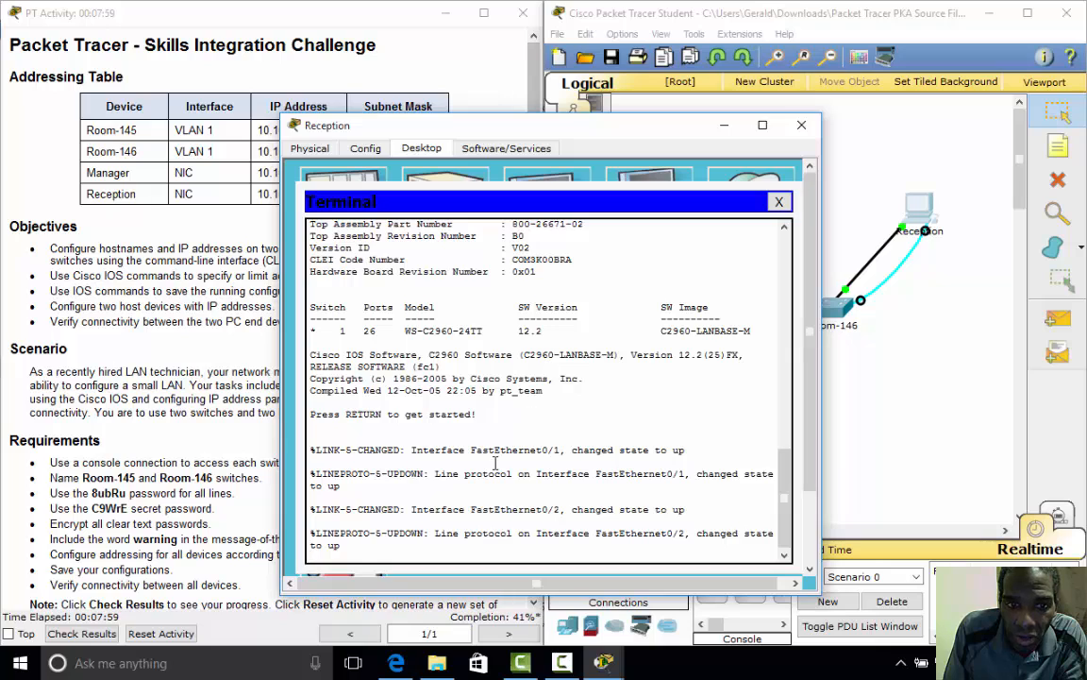
- Enter global configuration mode and rename the second switch to Room-146
type("enable")
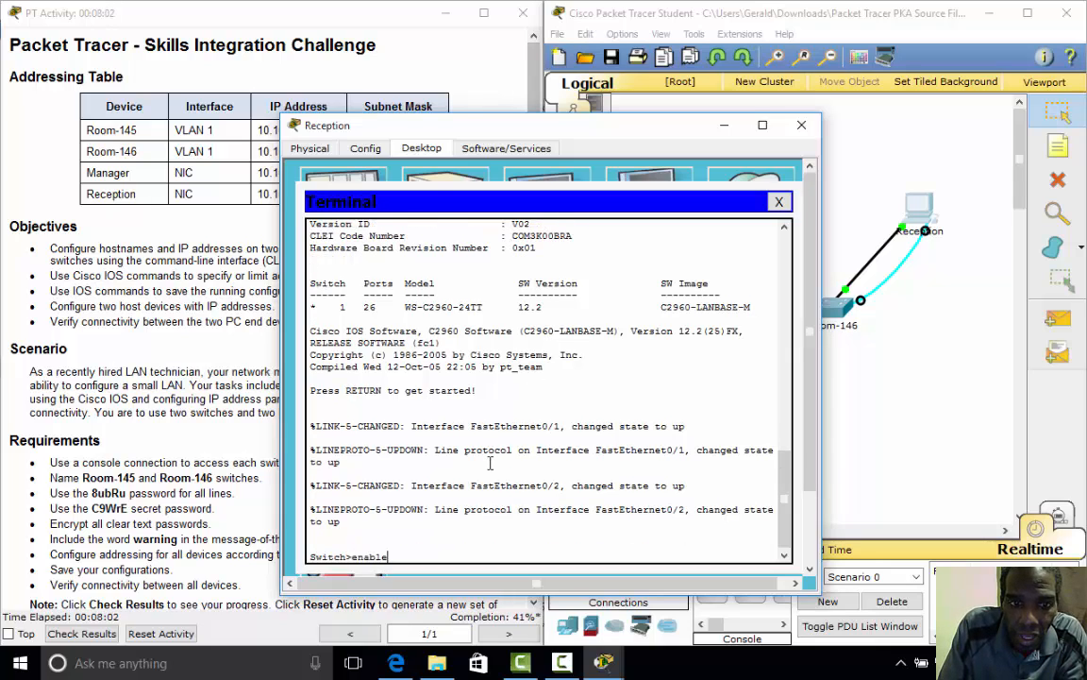
key("Return")
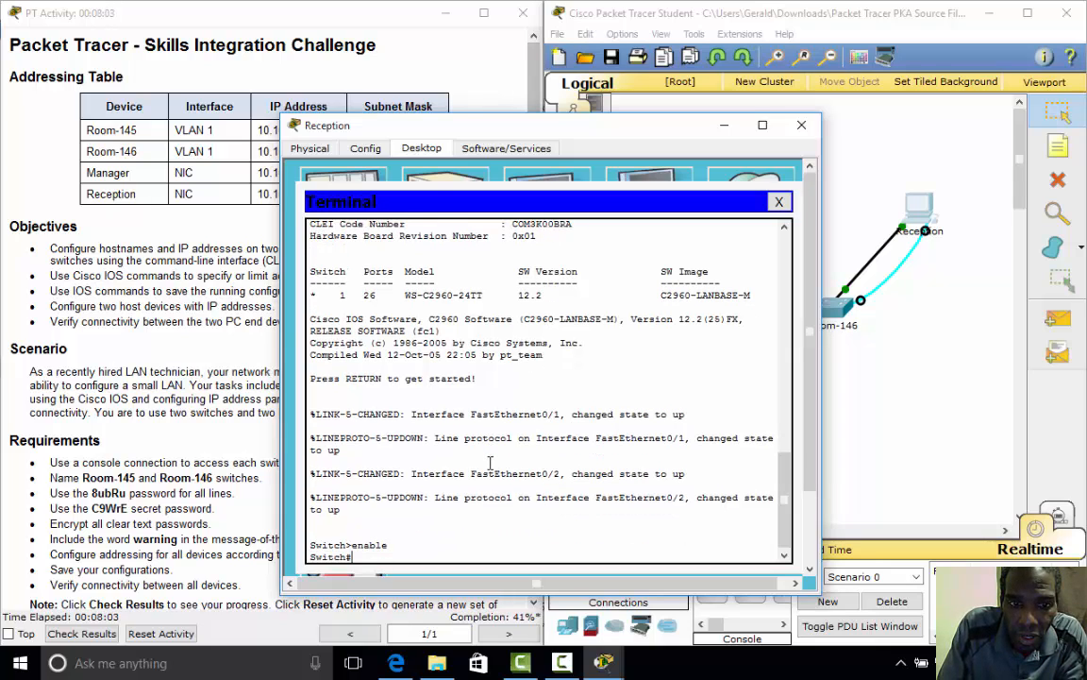
type("config t")
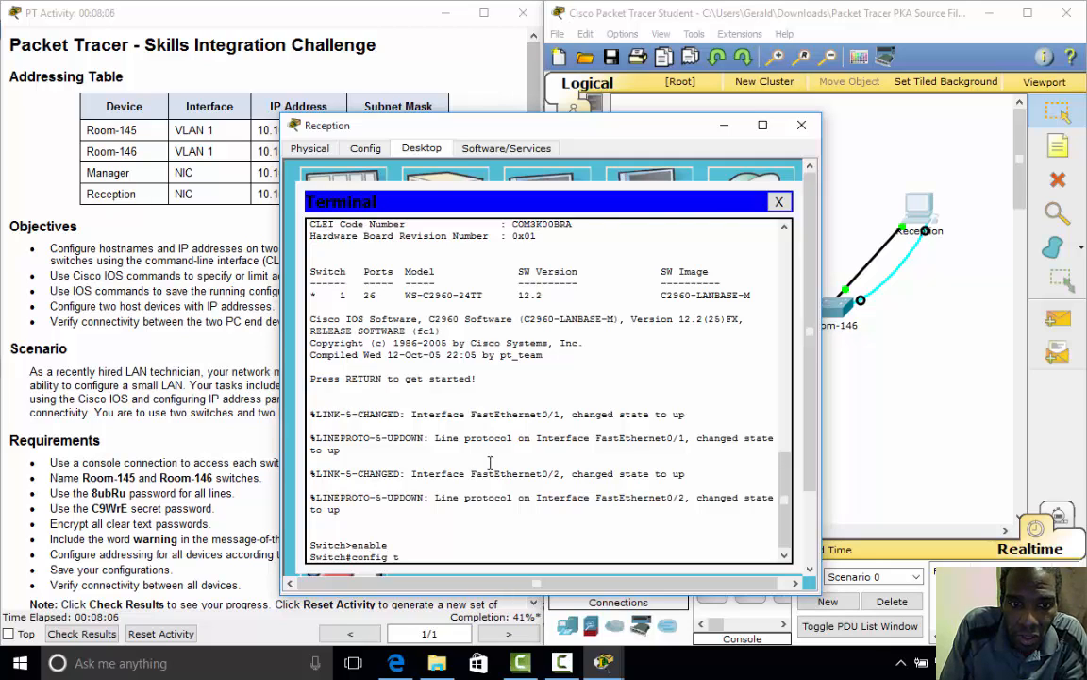
key("Return")
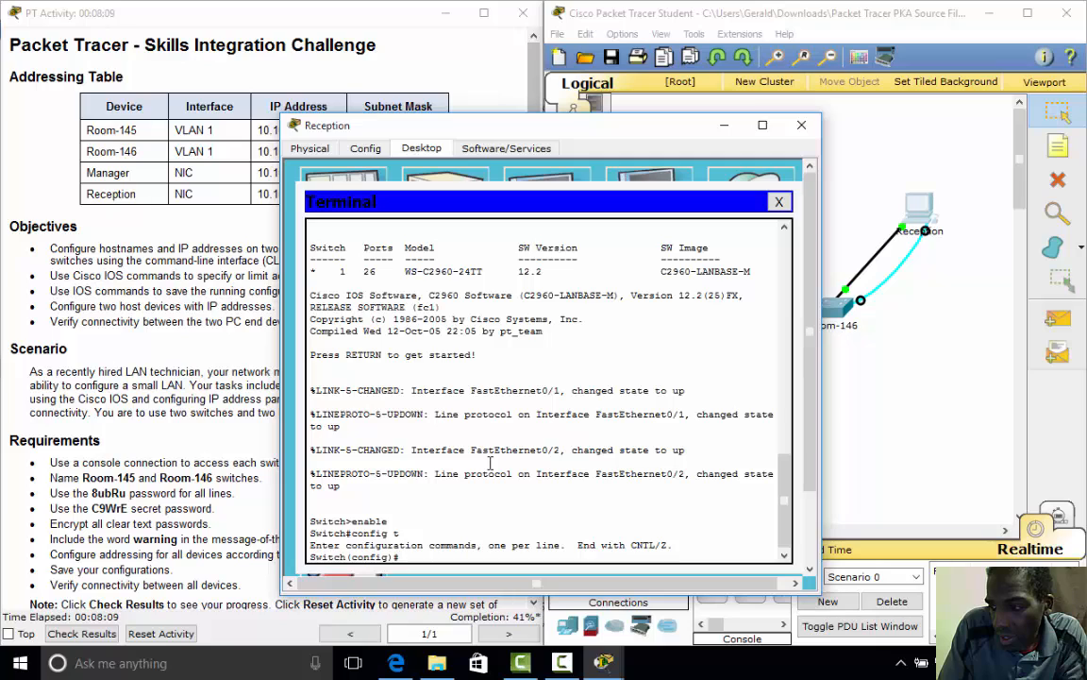
type("hos")
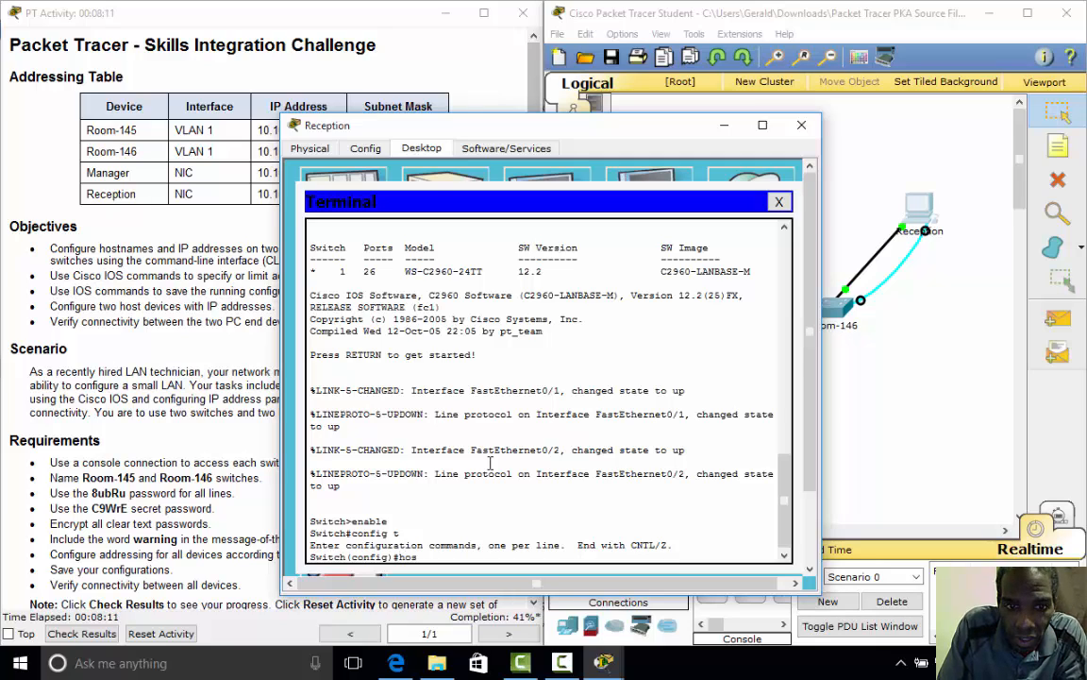
type("tname")
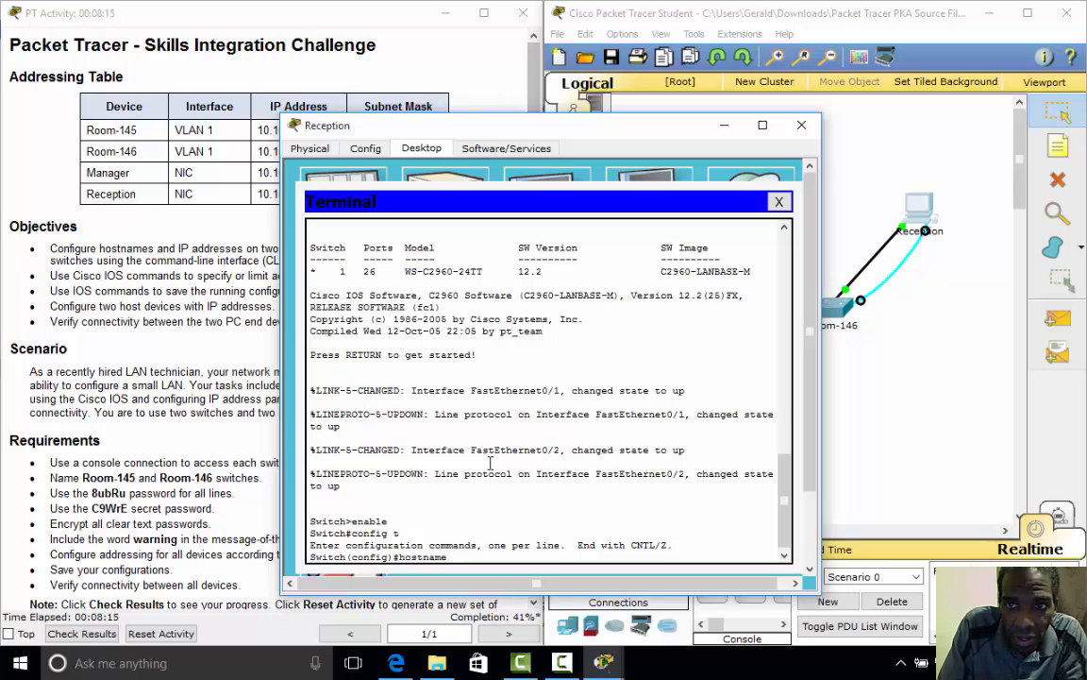
type(" Roo")
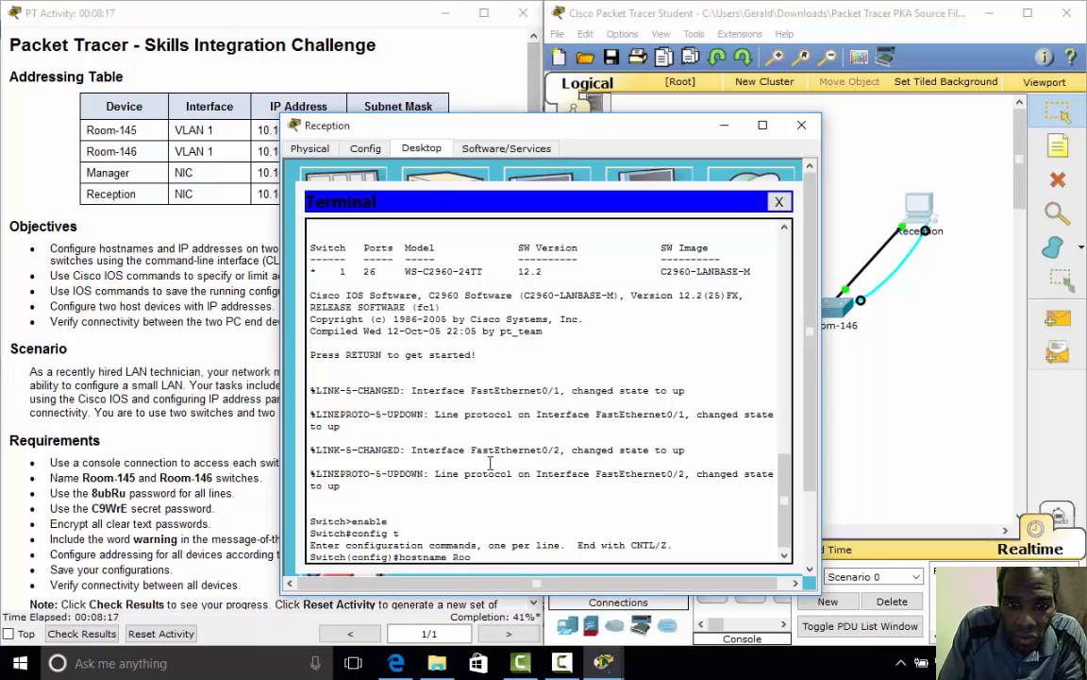
type("m-")
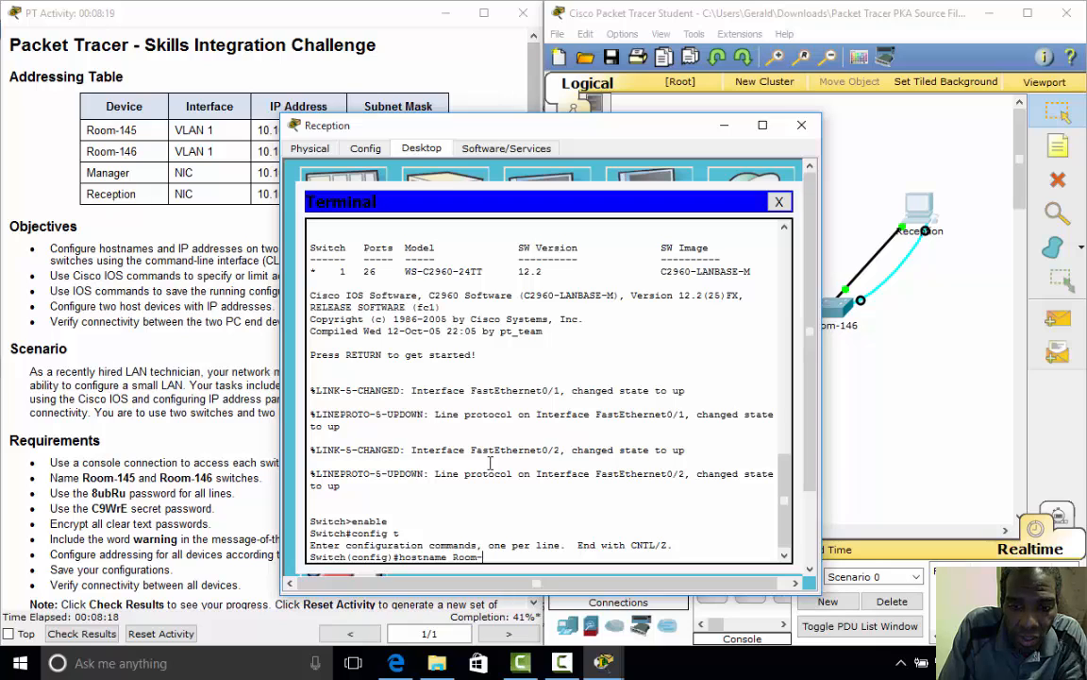
type("146")
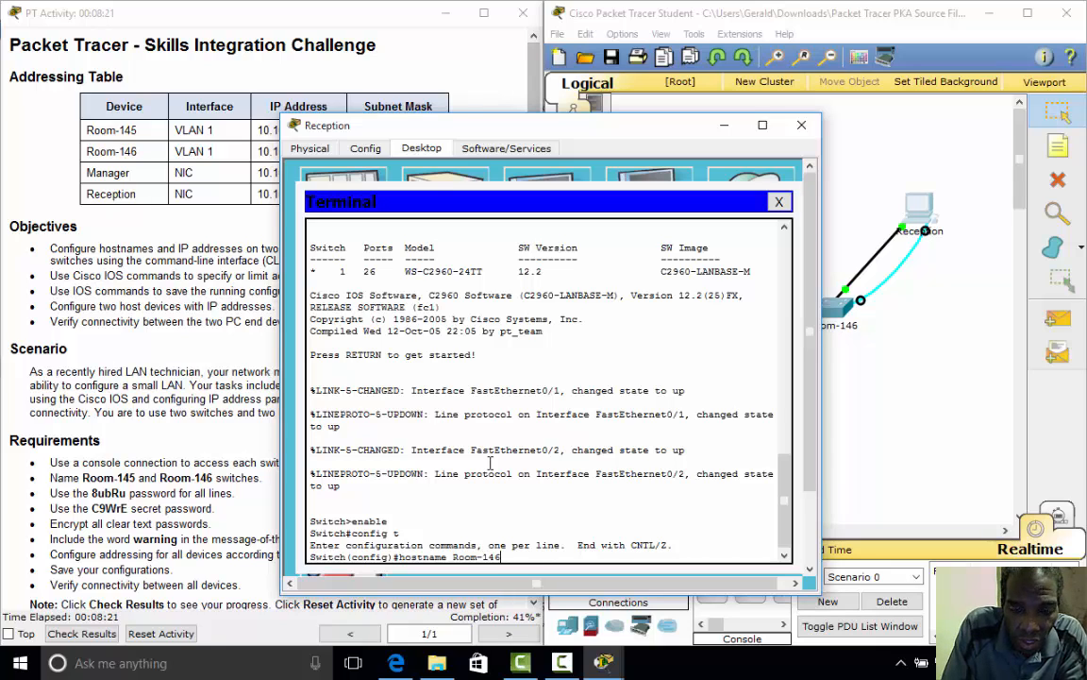
key("Return")
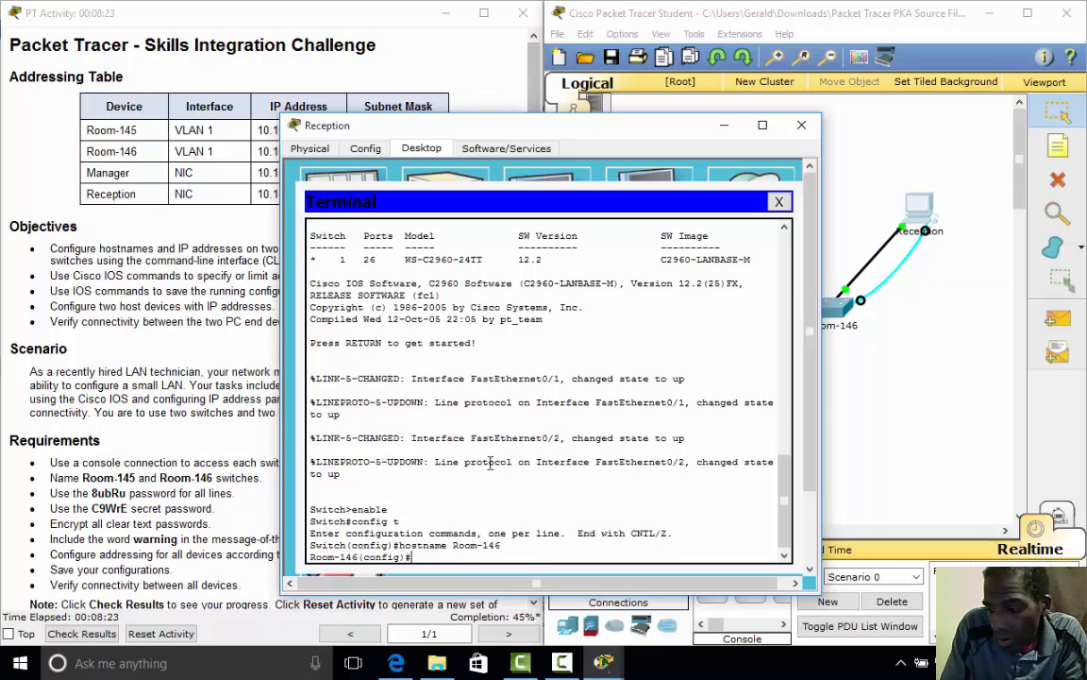
- Give Room-146's console line 0 the required password and require login
type("l")
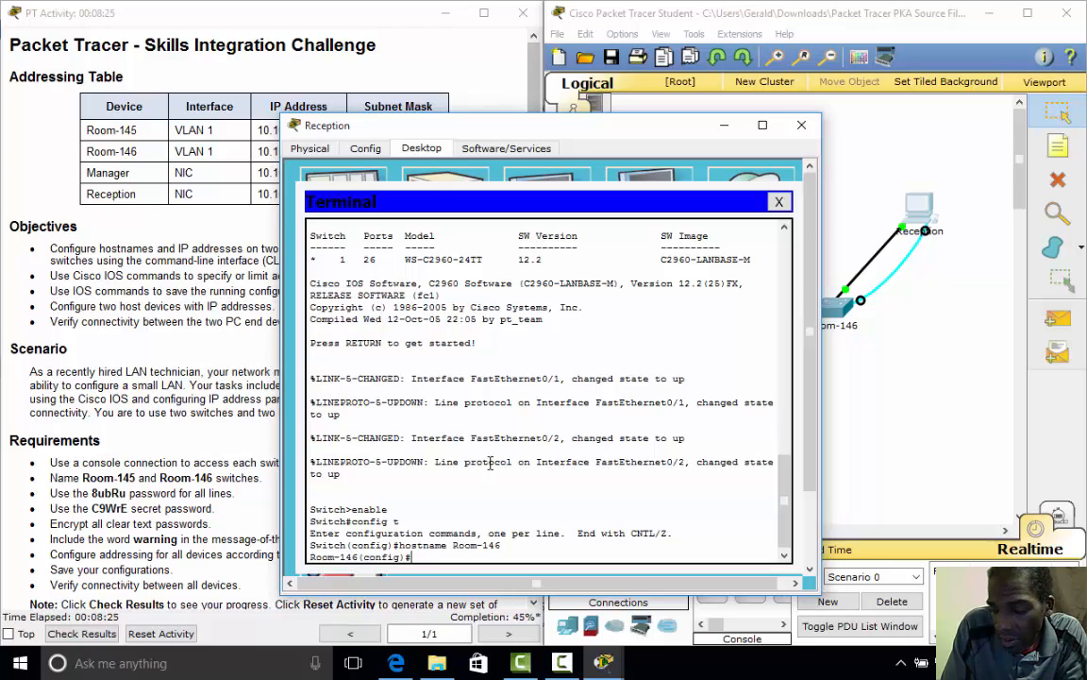
type("ine con")
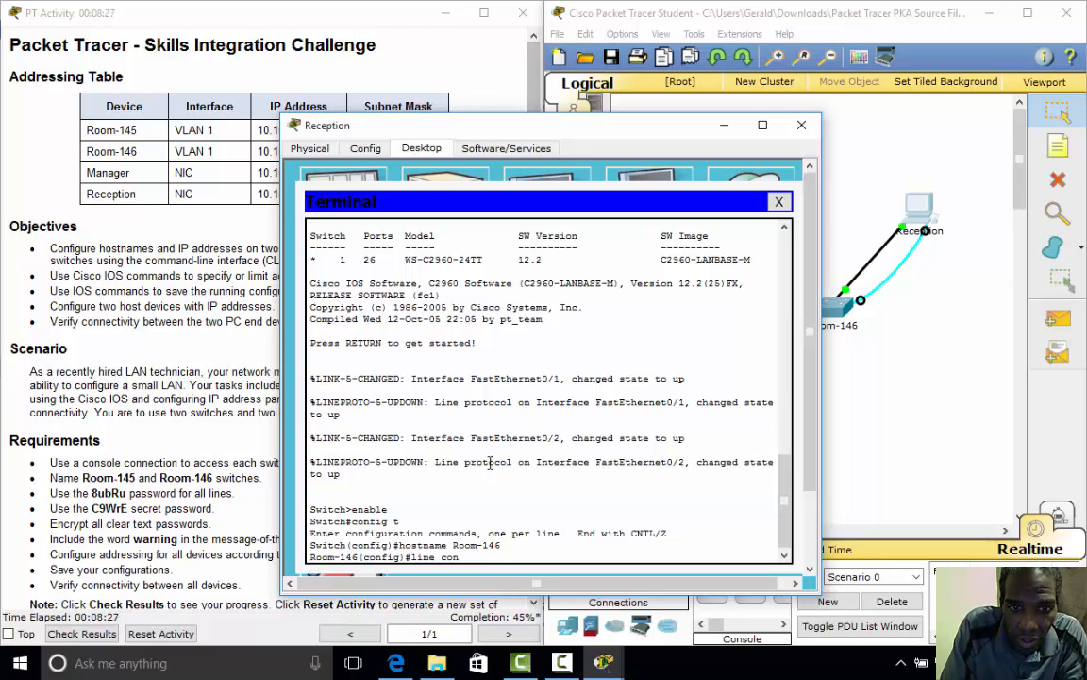
type("sole 0")
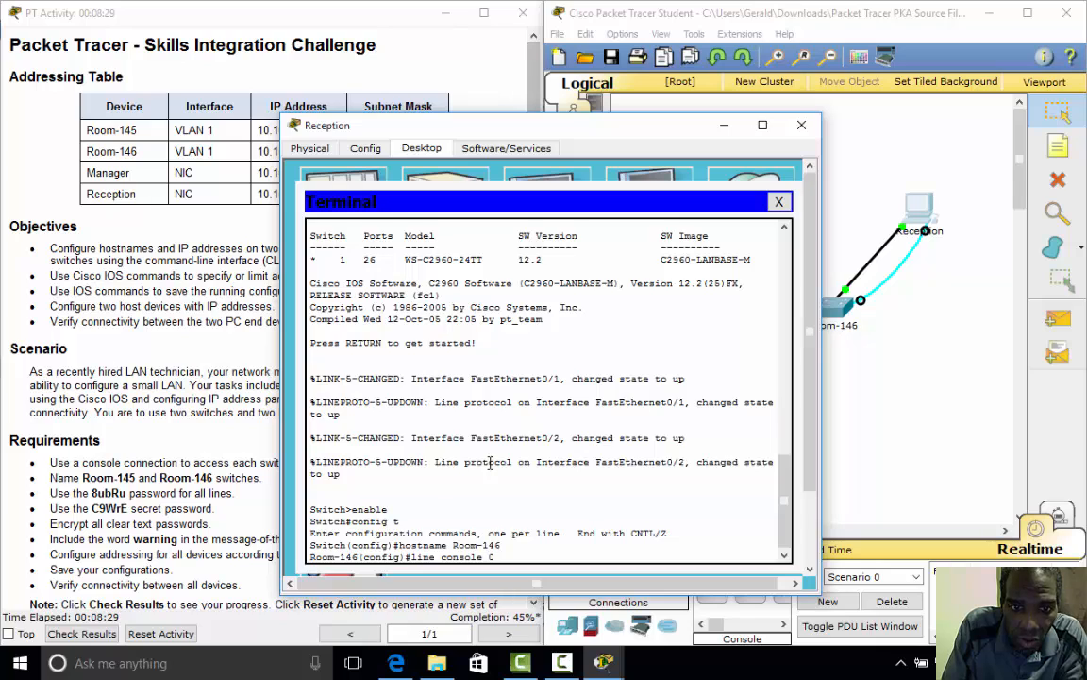
key("Return")
type("password")
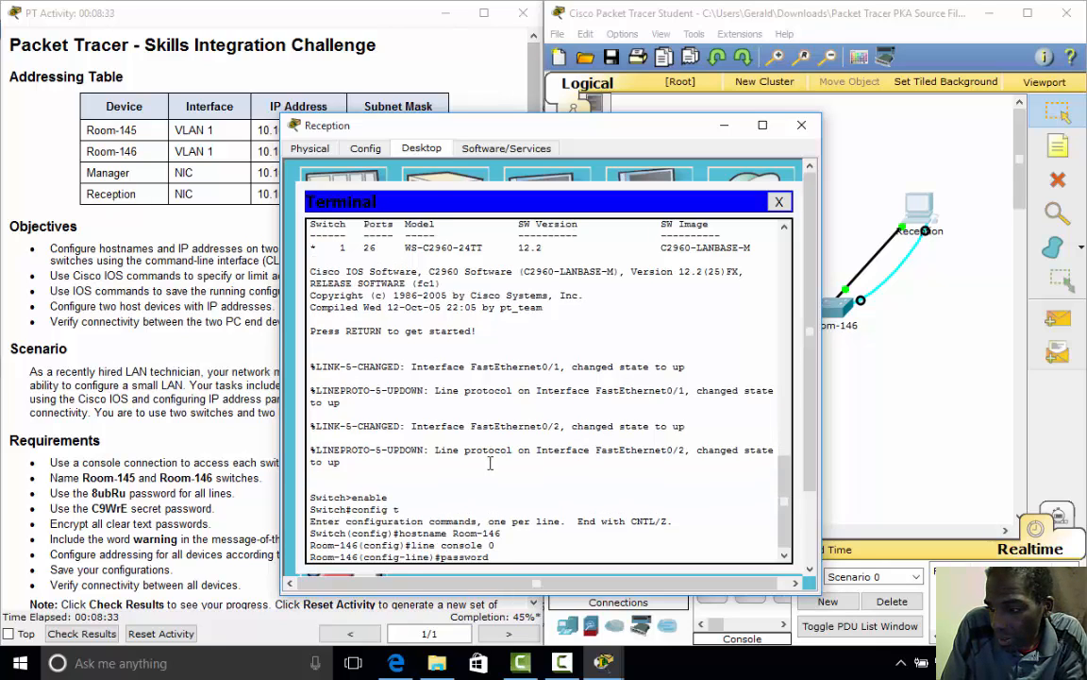
type(" 8")
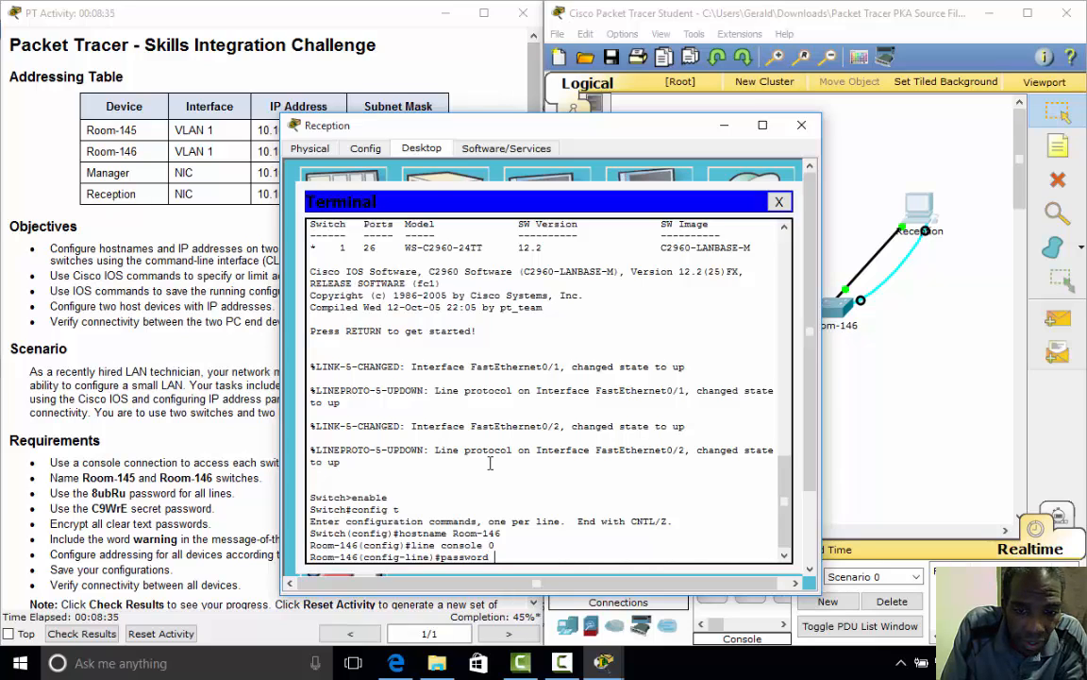
type("u")
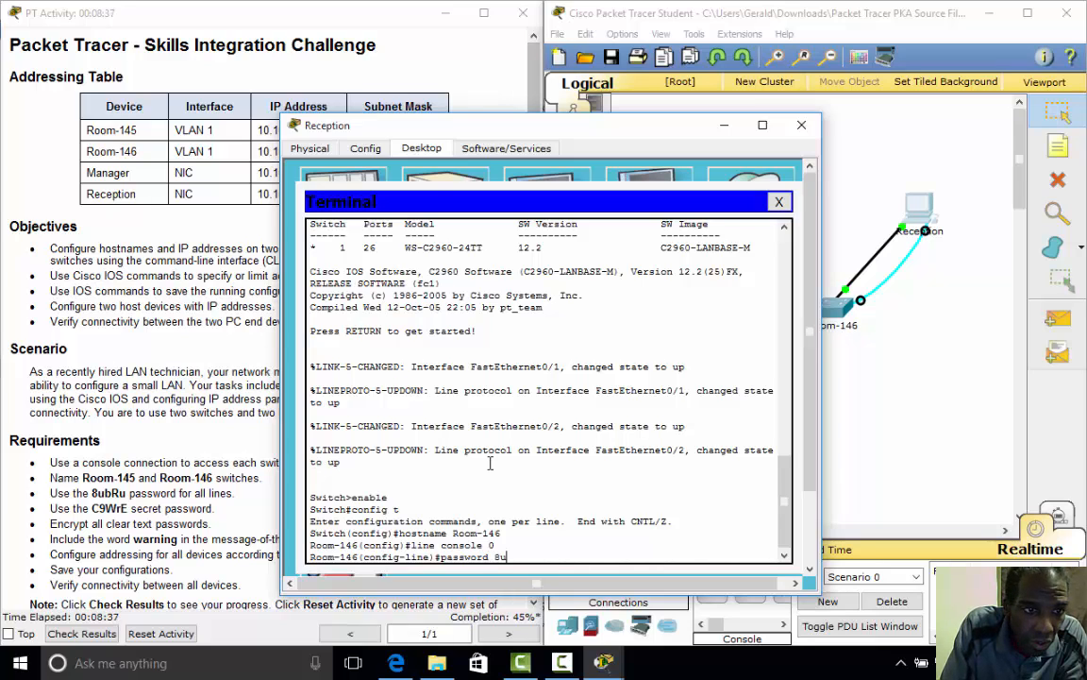
type("b")
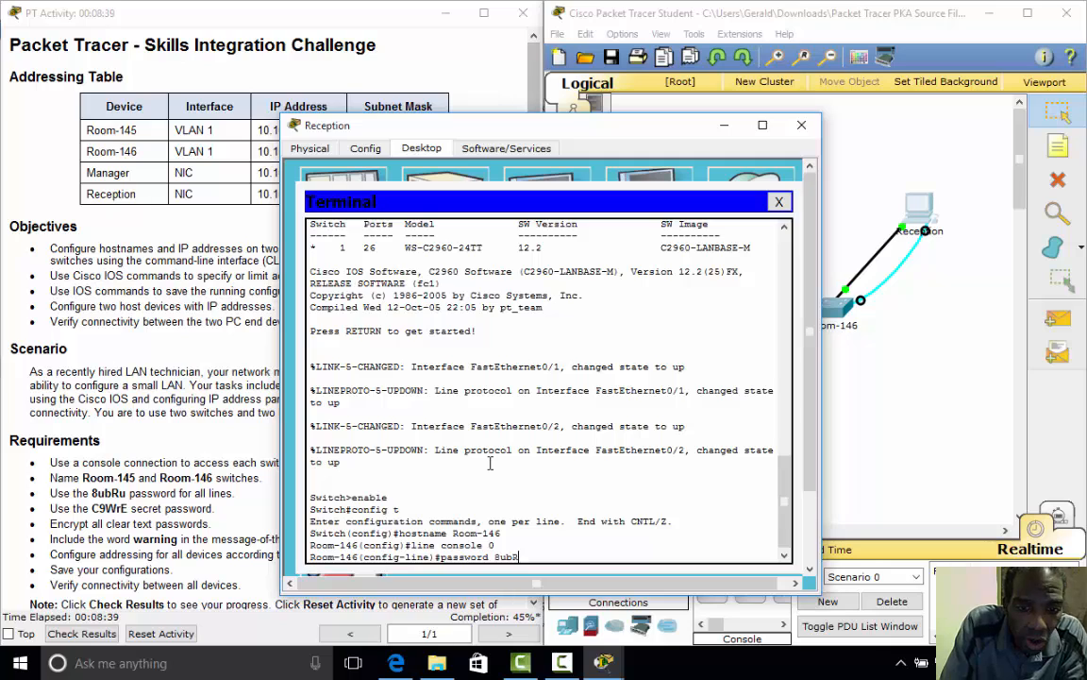
type("Ru")
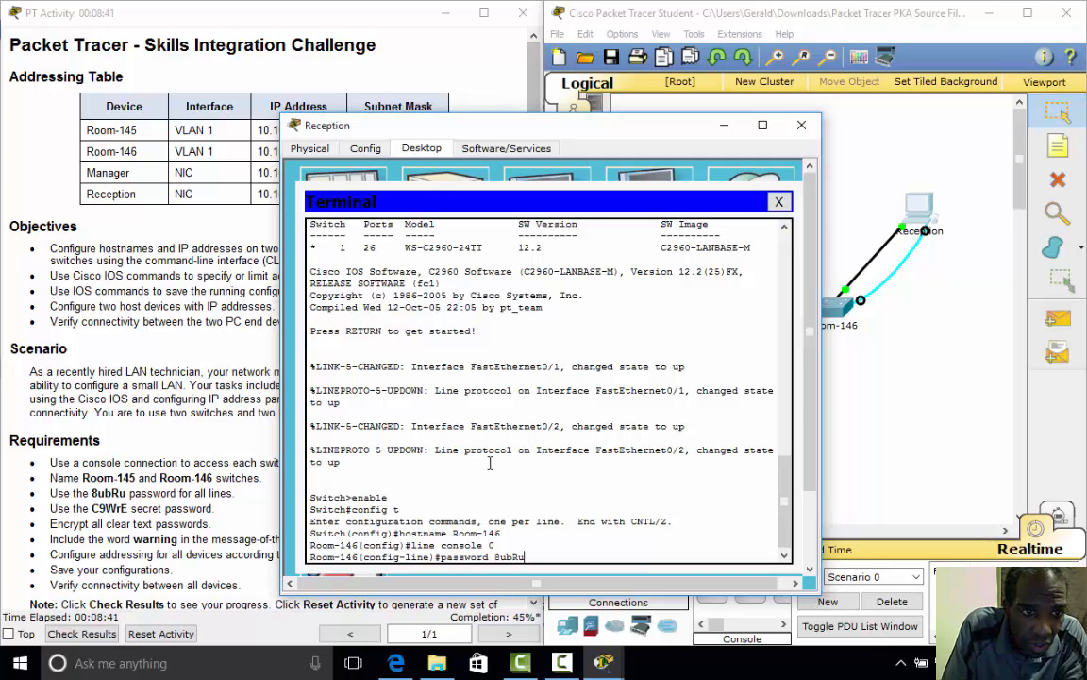
key("Return")
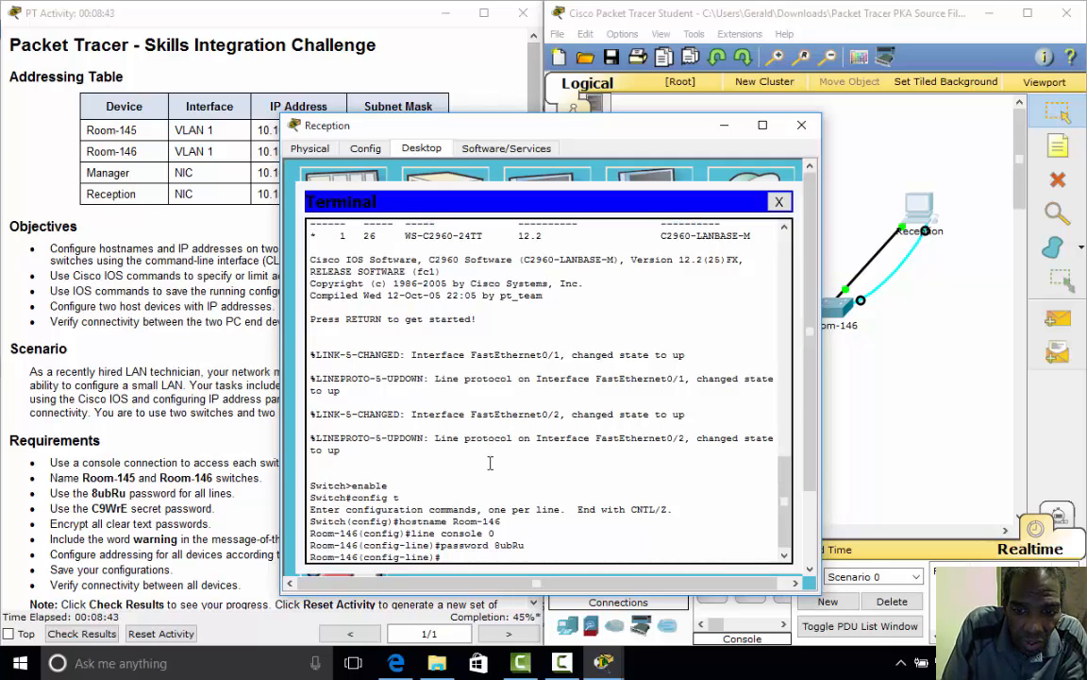
type("login")
key("Return")
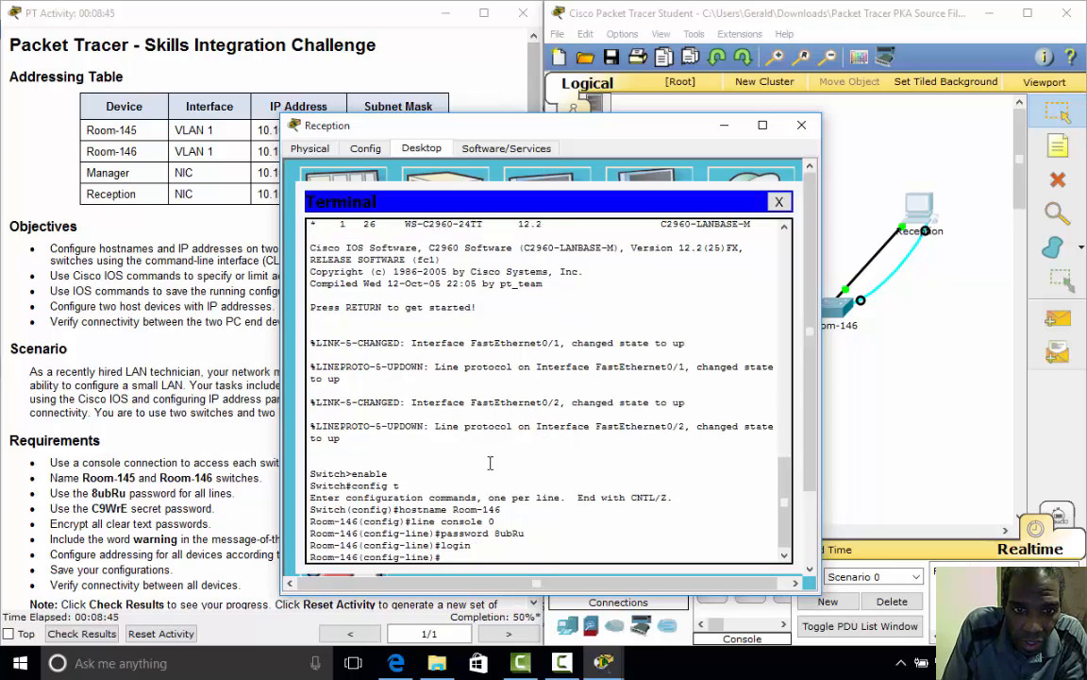
- Give vty lines 0 15 the required password and require login
type("line vty")
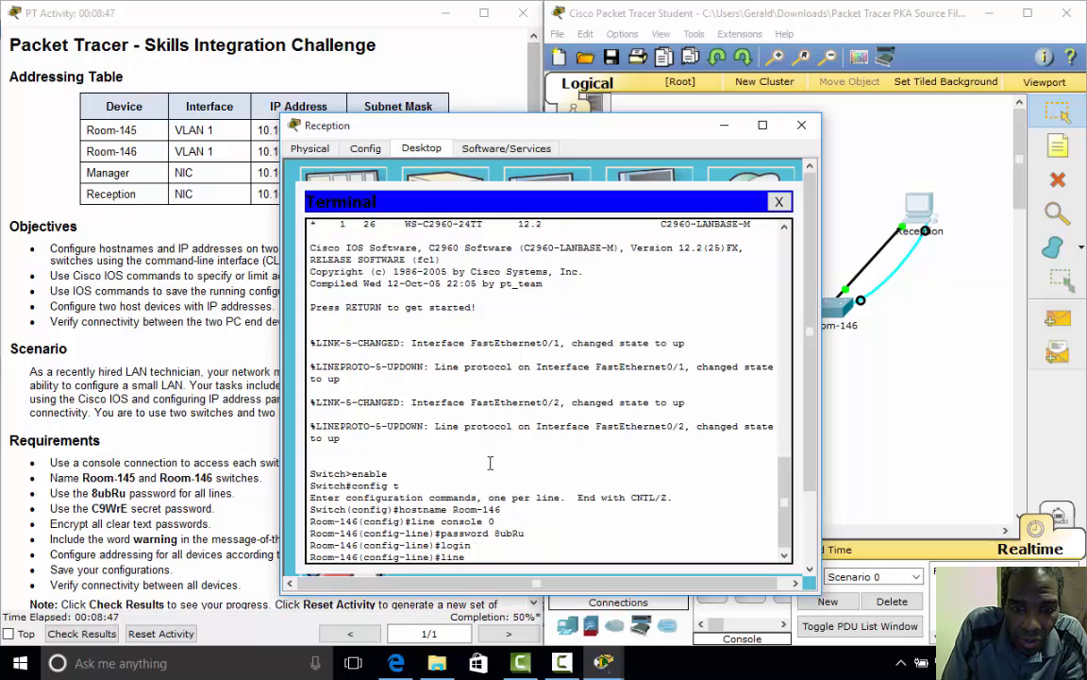
key("BackSpace")
key("BackSpace")
type("ty")
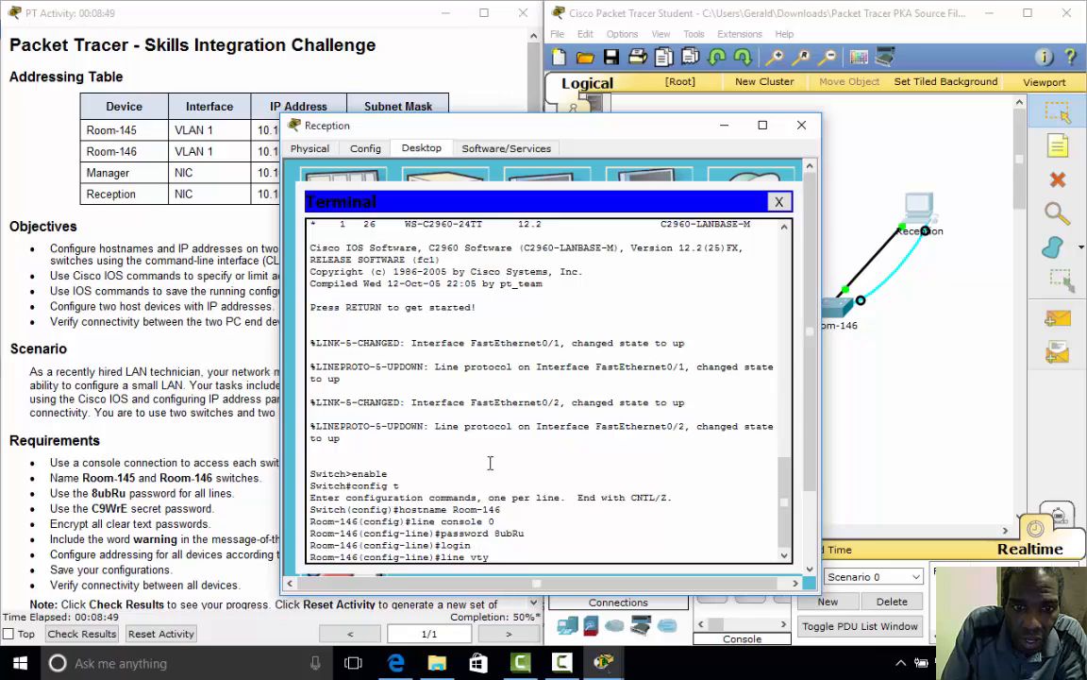
type(" 0 15")
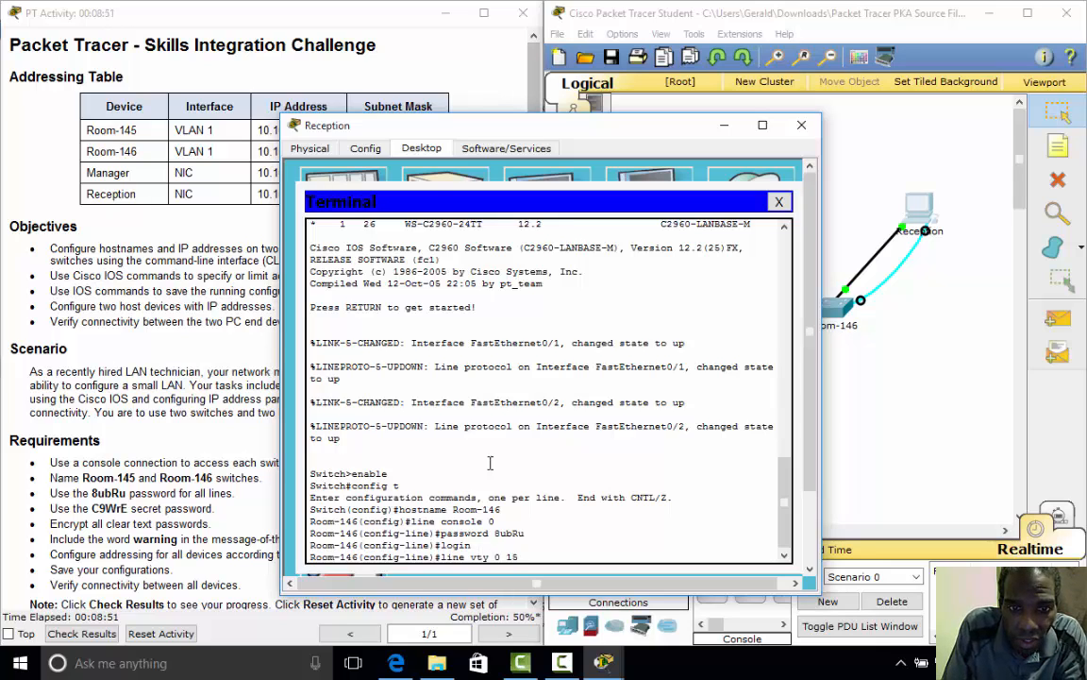
key("Return")
type("password 8ubRu")
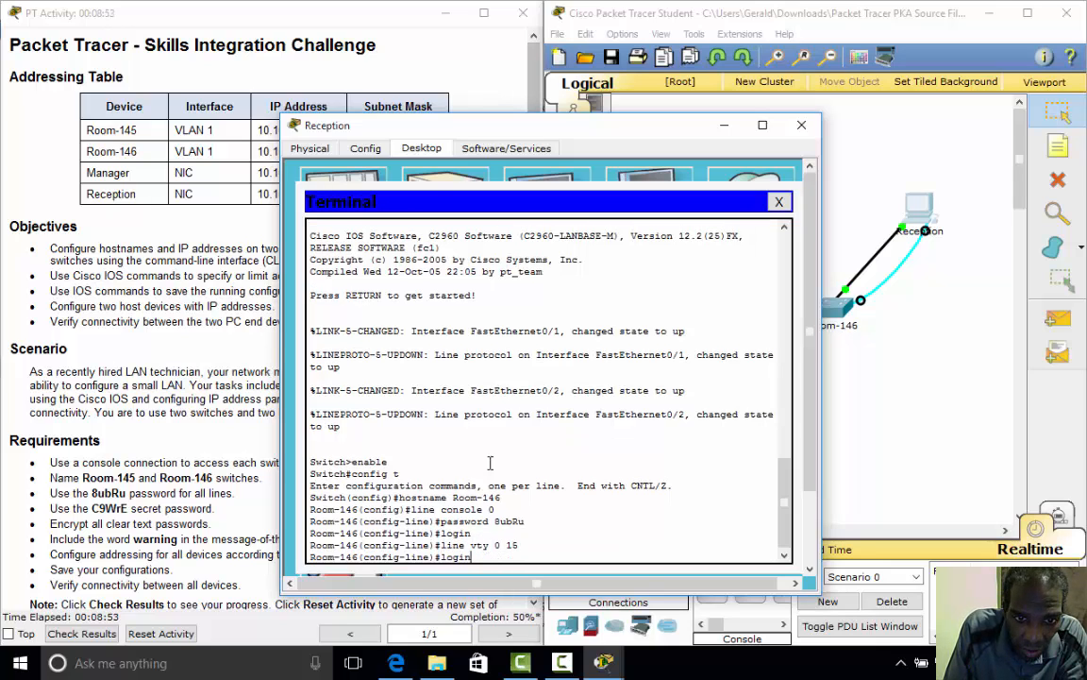
key("Return")
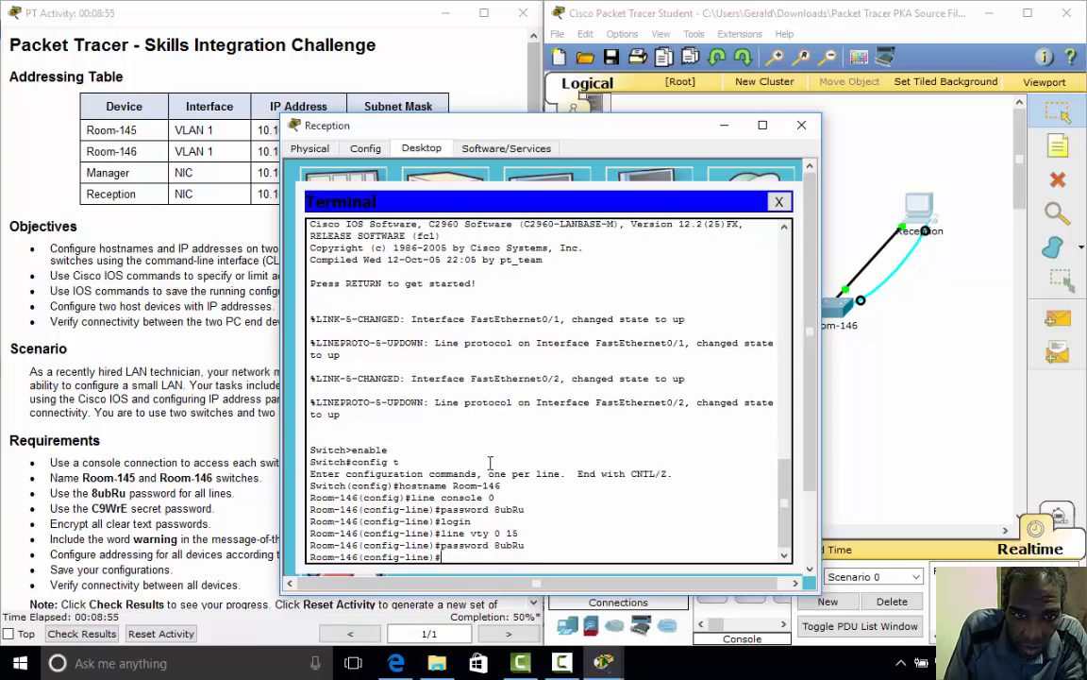
key("Up")
key("Up")
key("Up")
key("Return")
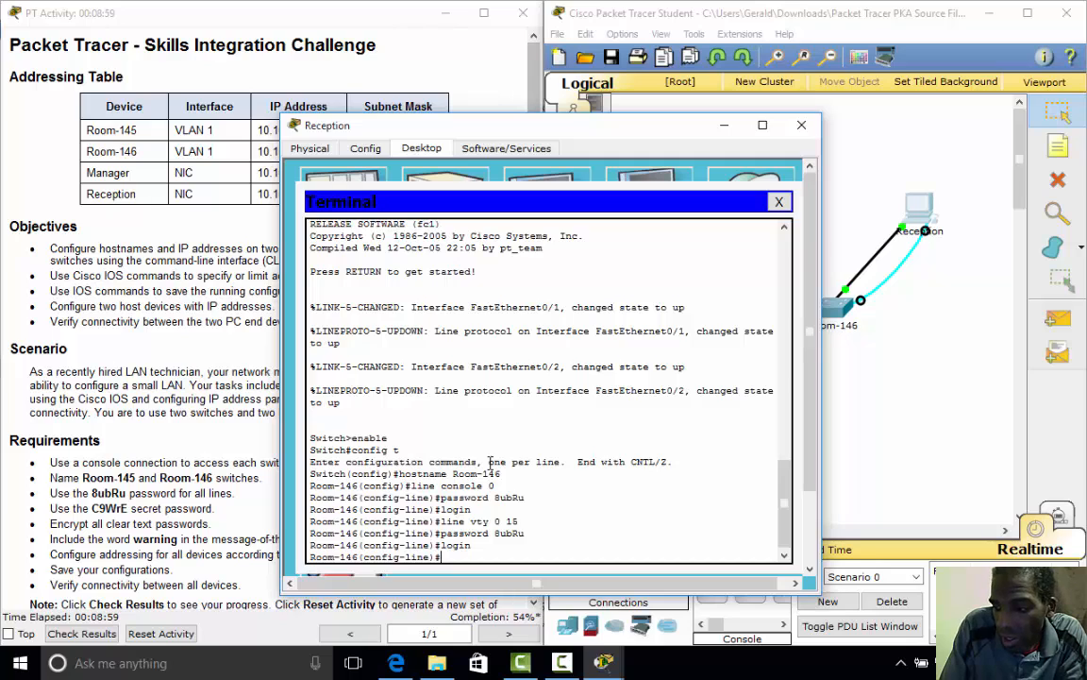
- Set Room-146's enable secret to the required secret password
type("e")
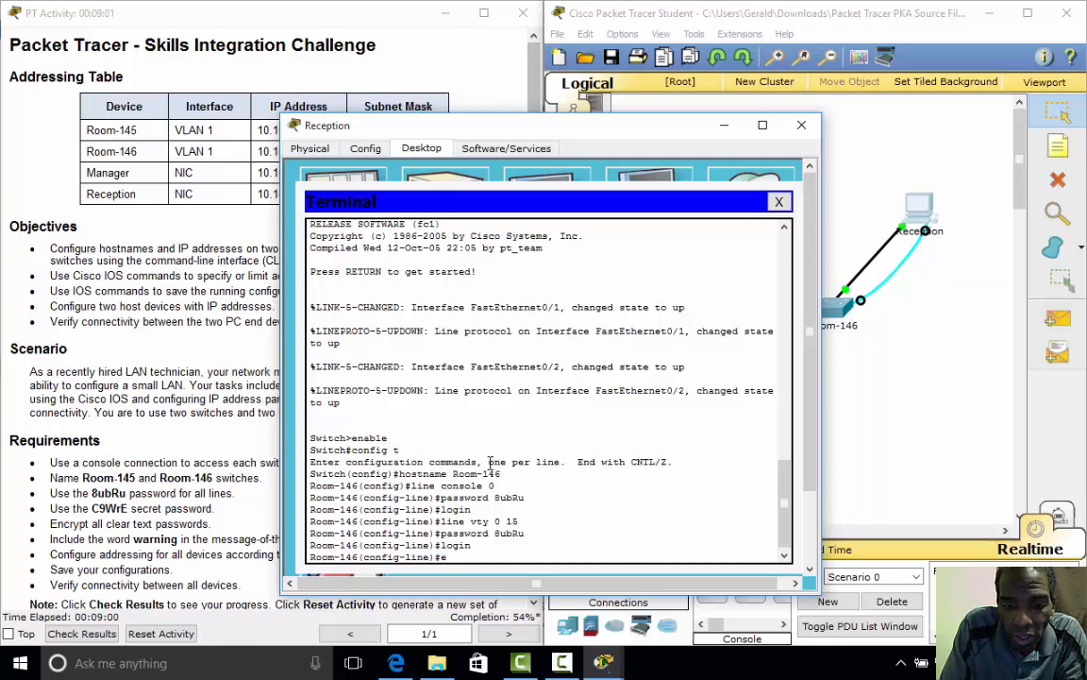
type("nable secret")
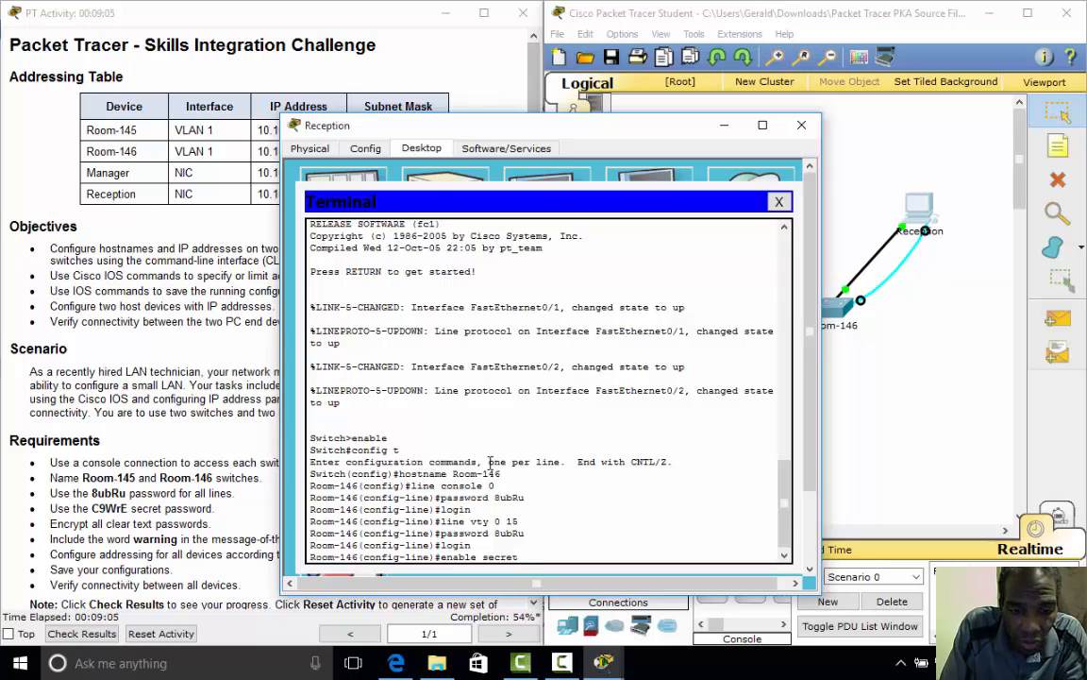
type(" C9")
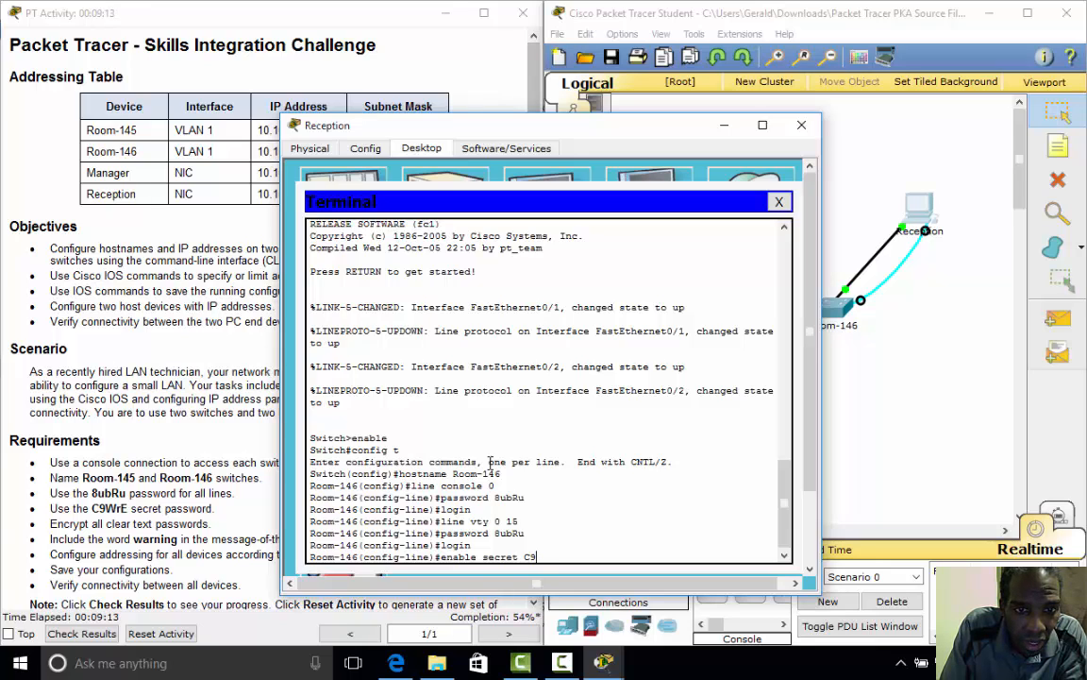
type("W")
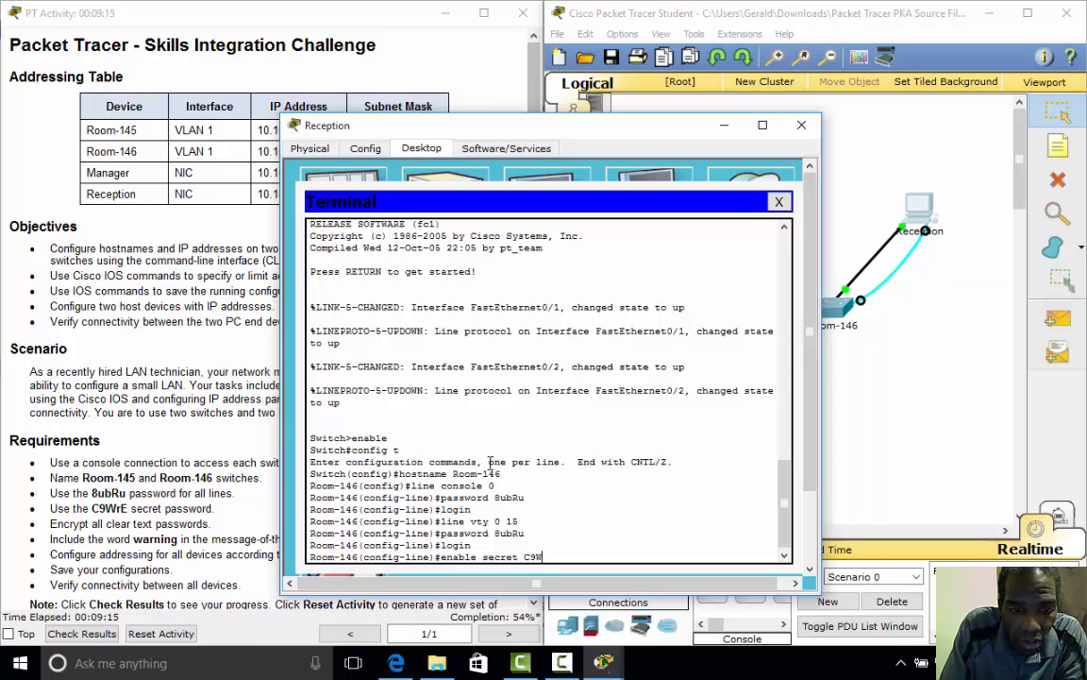
type("rE")
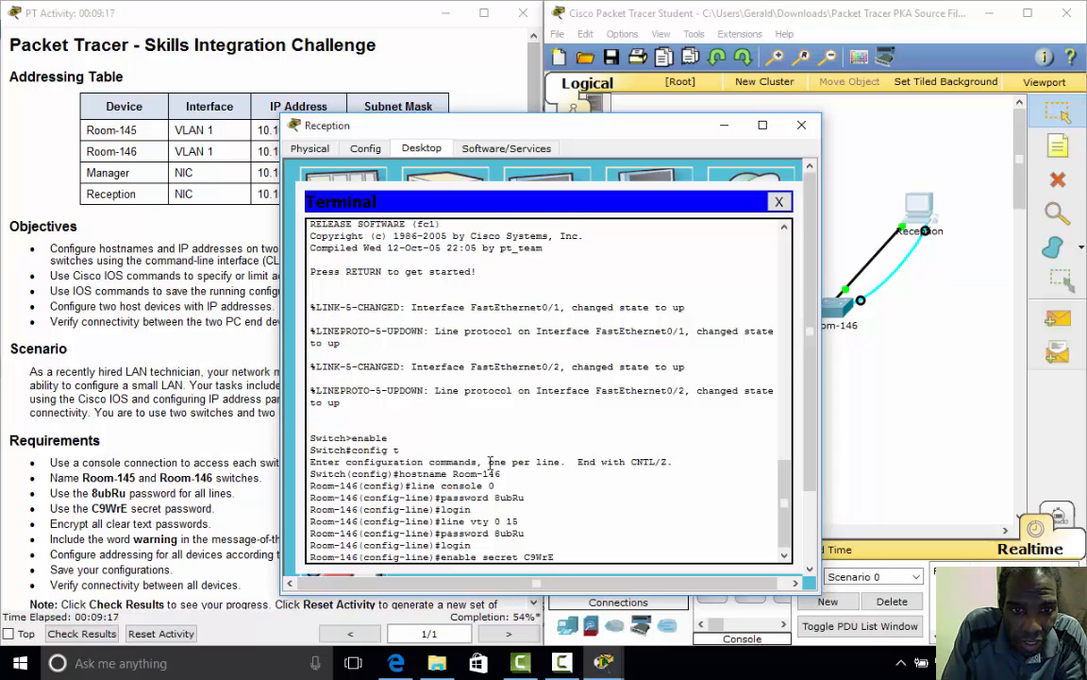
key("Return")
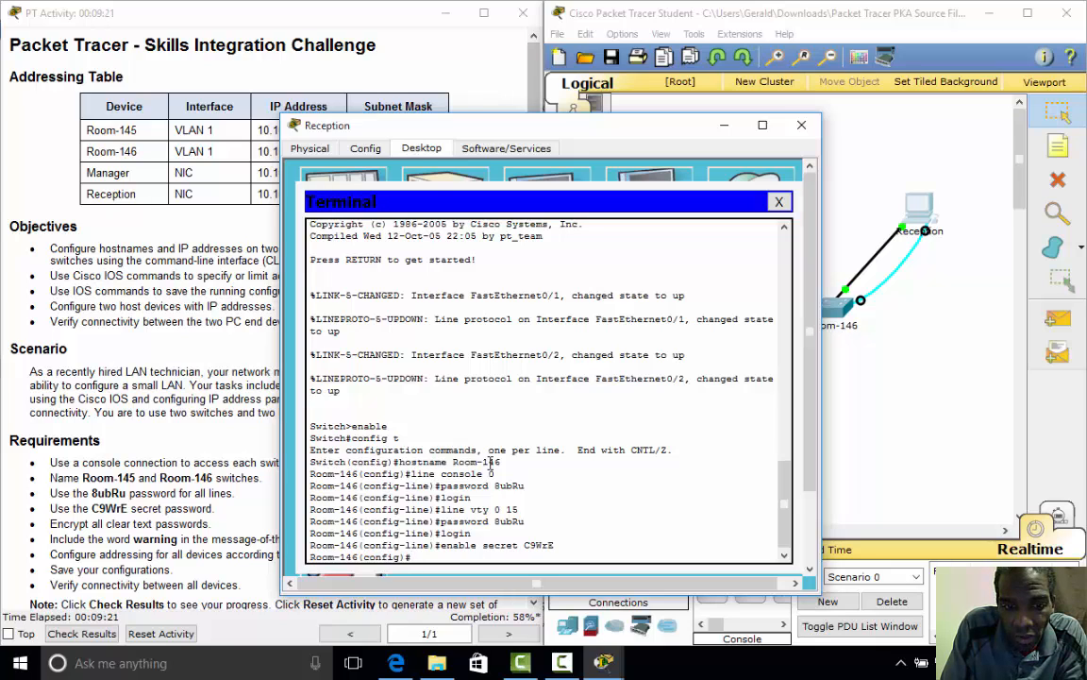
- Enable service password-encryption and set the banner motd #warning#
type("service pass")
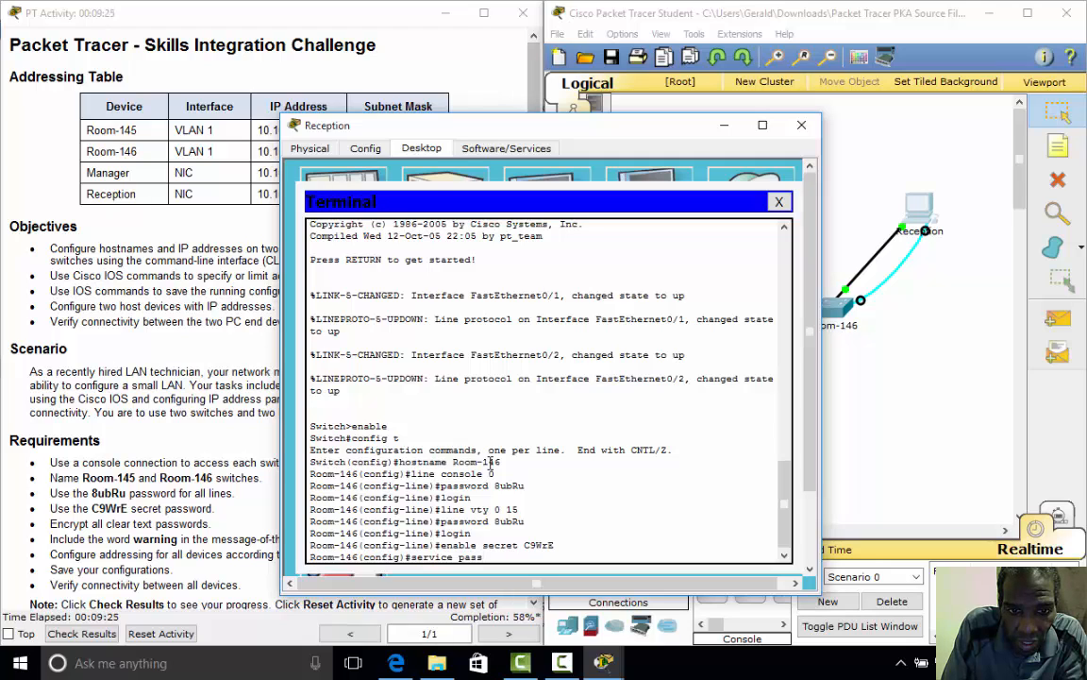
key("Return")
type("se")
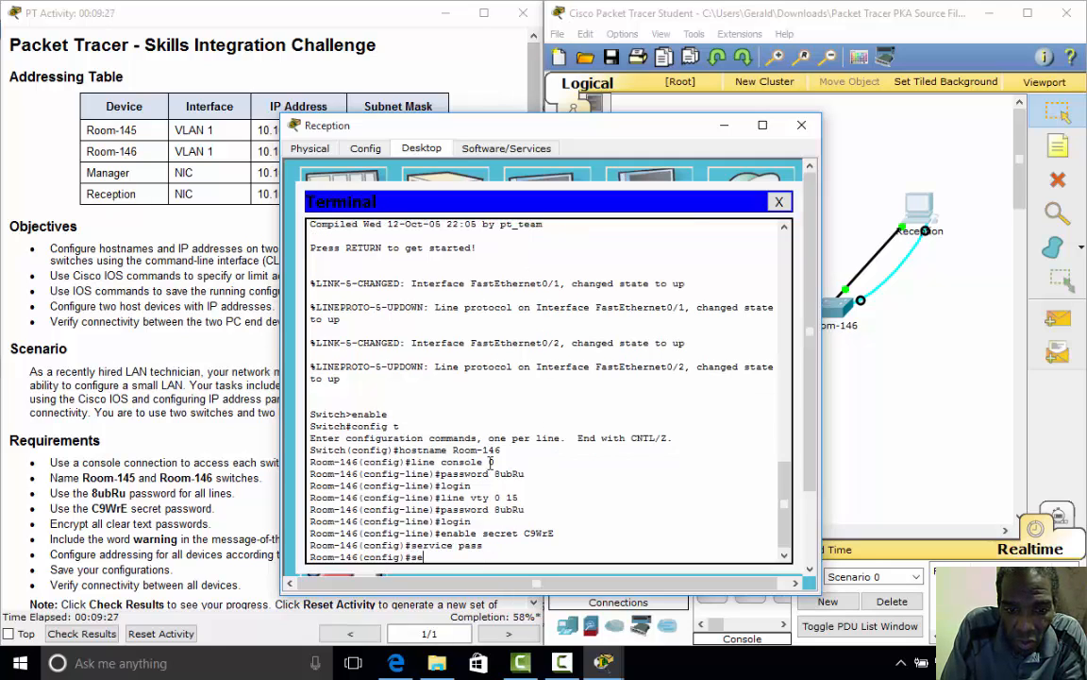
type("rvice")
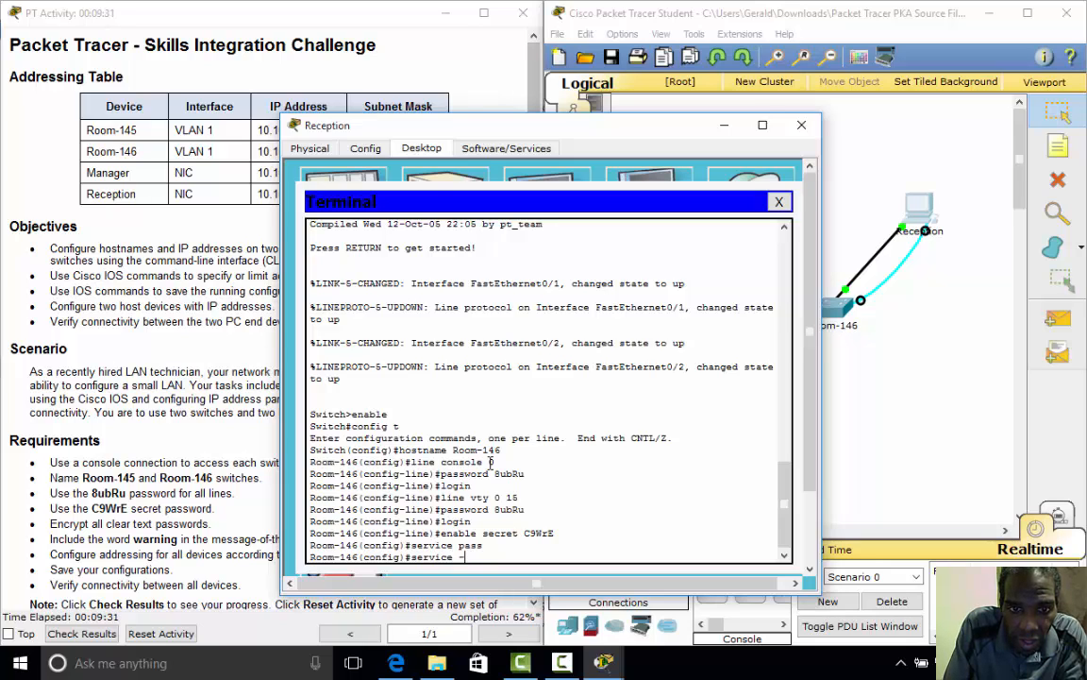
type(" passwo")
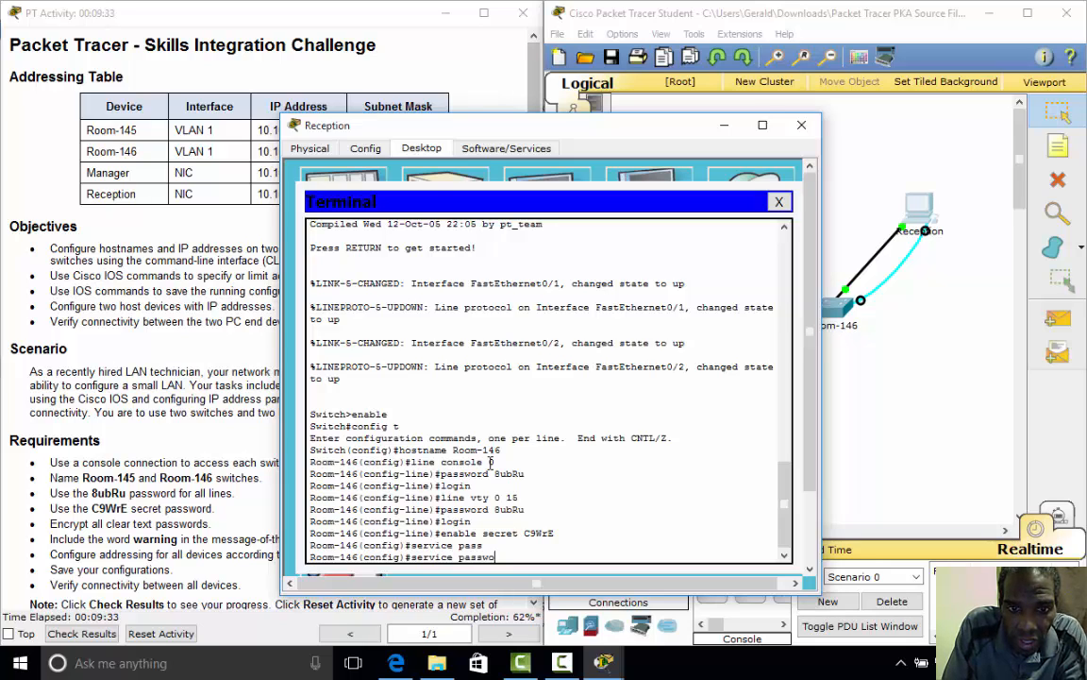
type("rd-en")
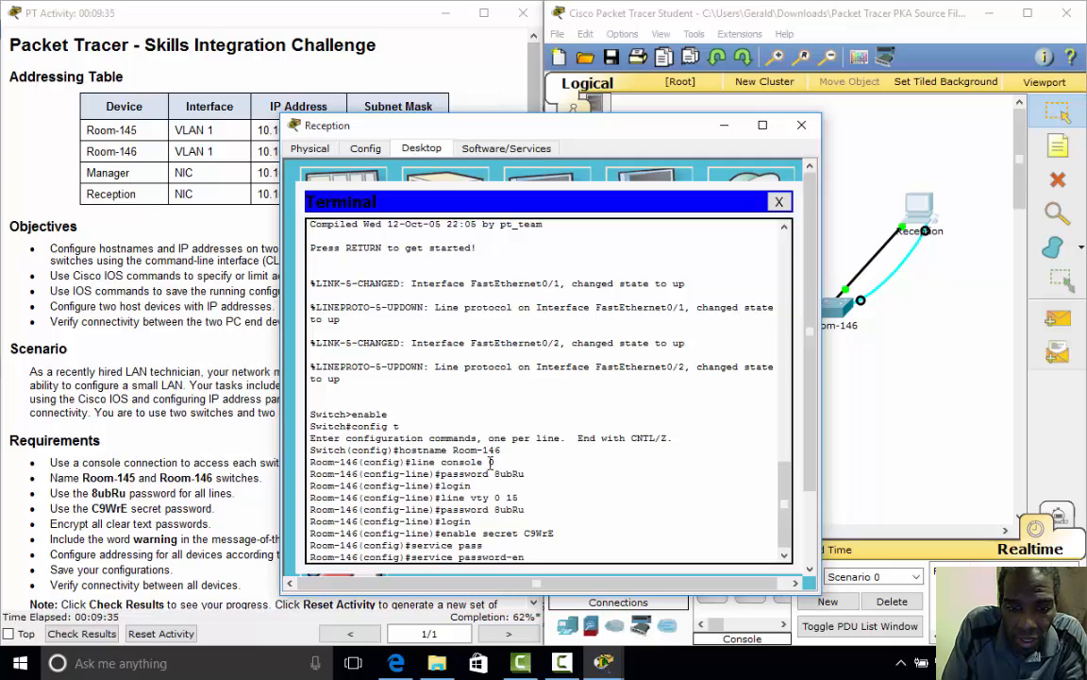
type("cryption")
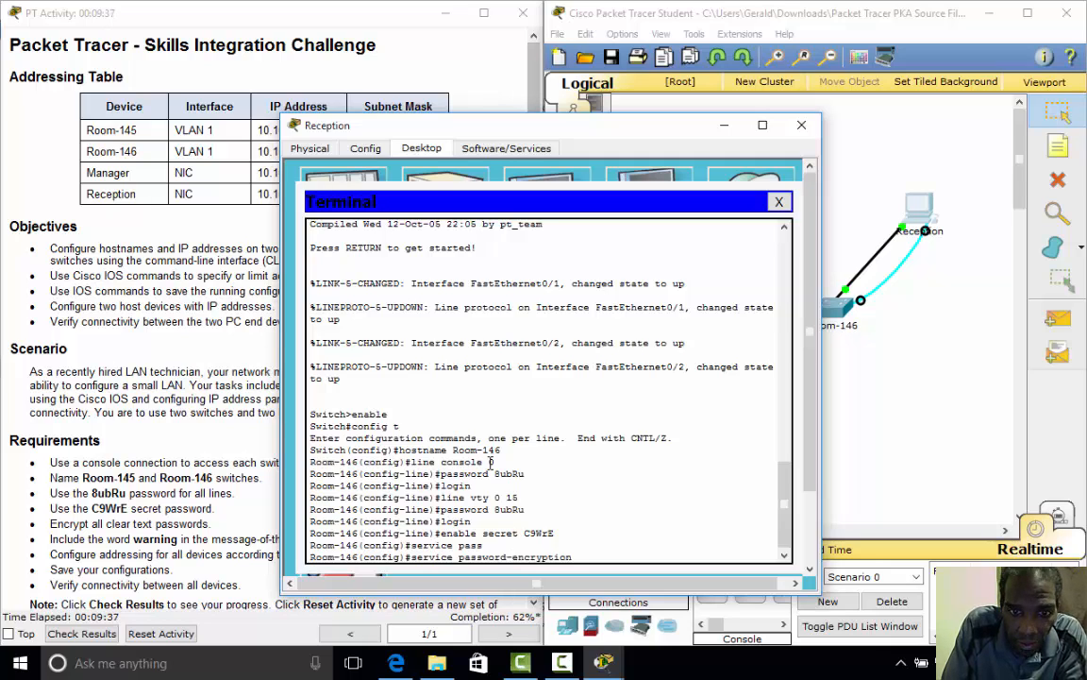
key("Return")
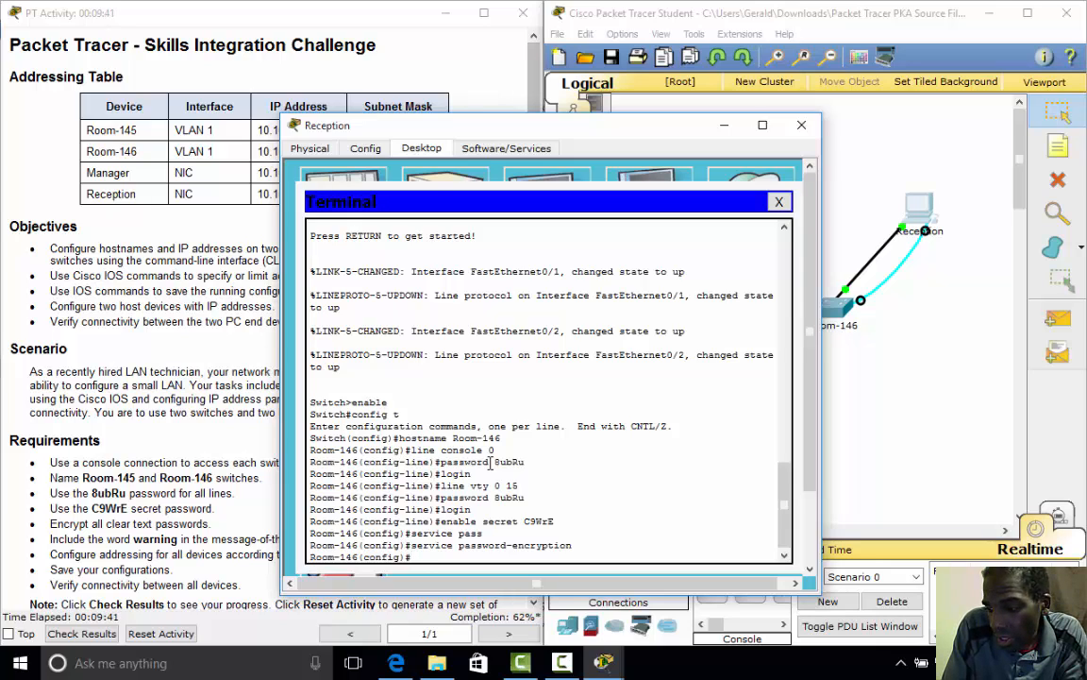
type("ba")
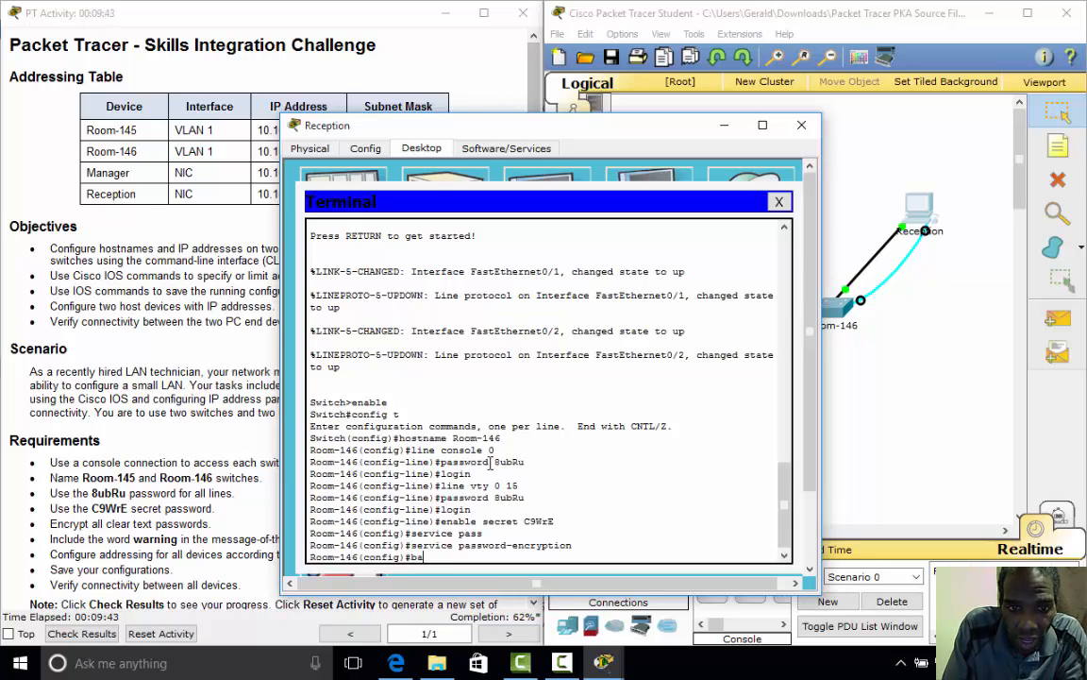
type("nner ")
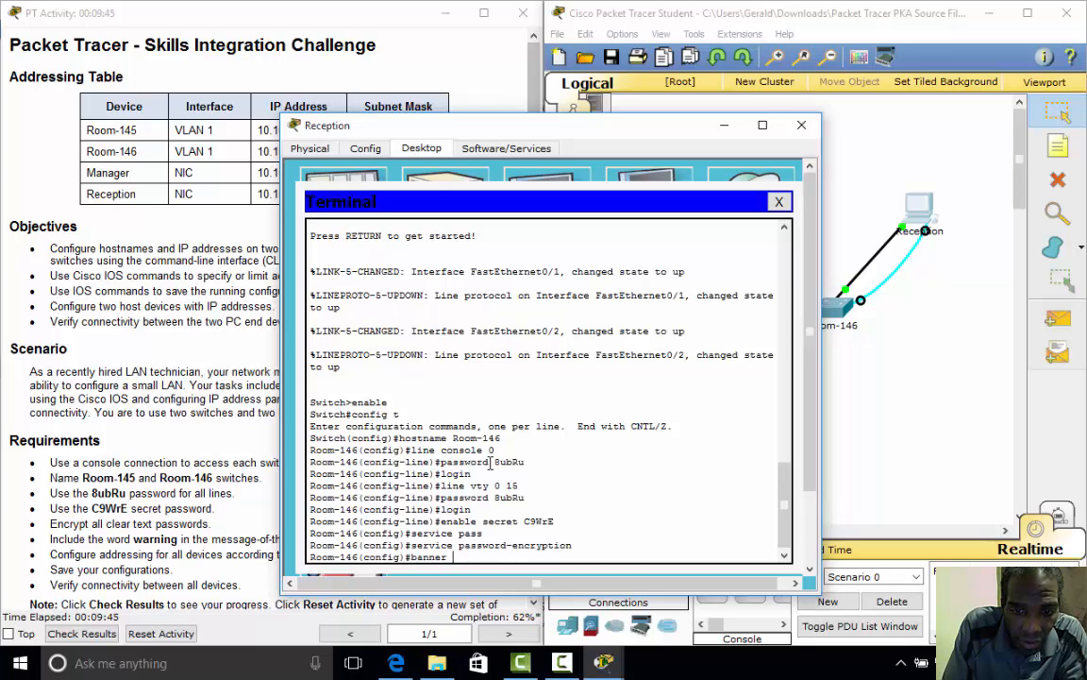
type("motd ")
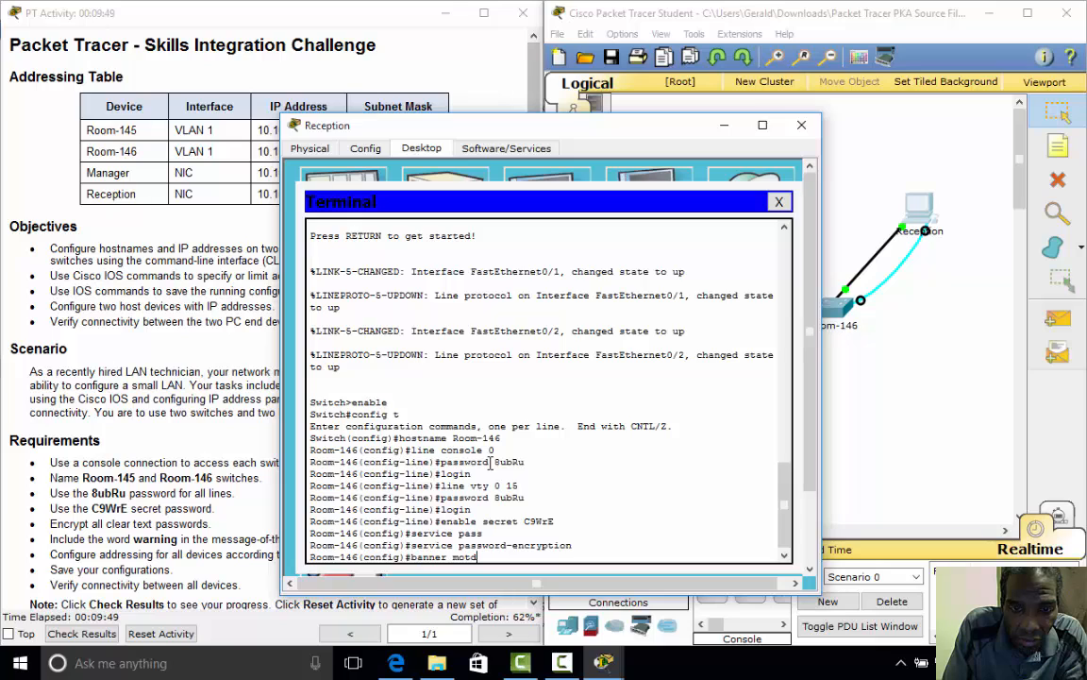
type("#warning")
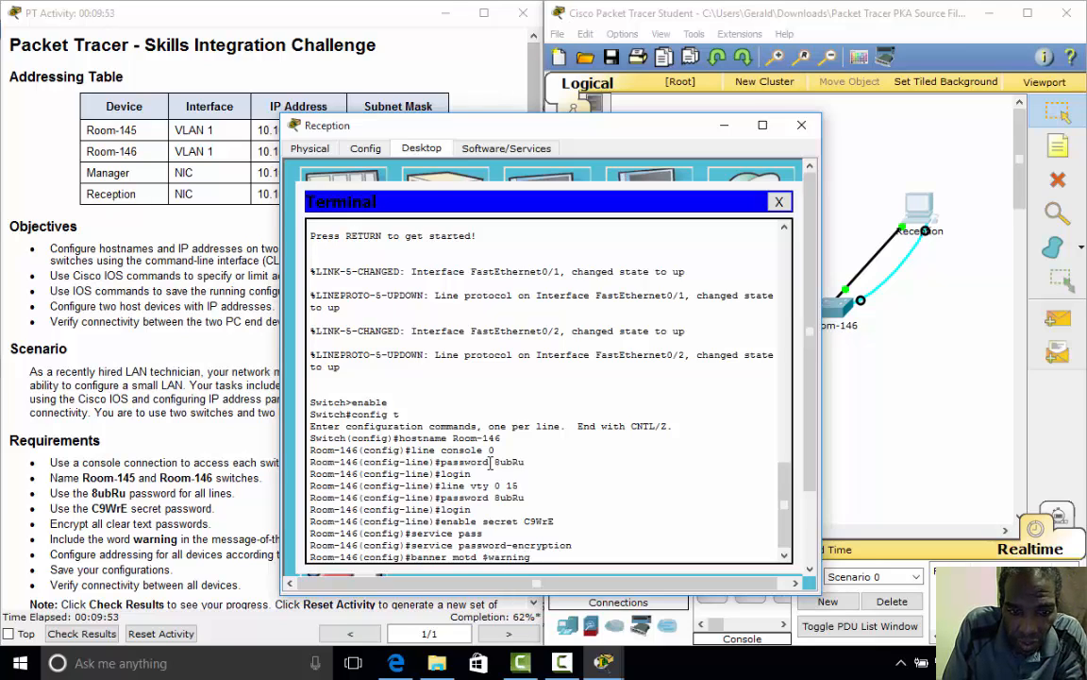
type("#")
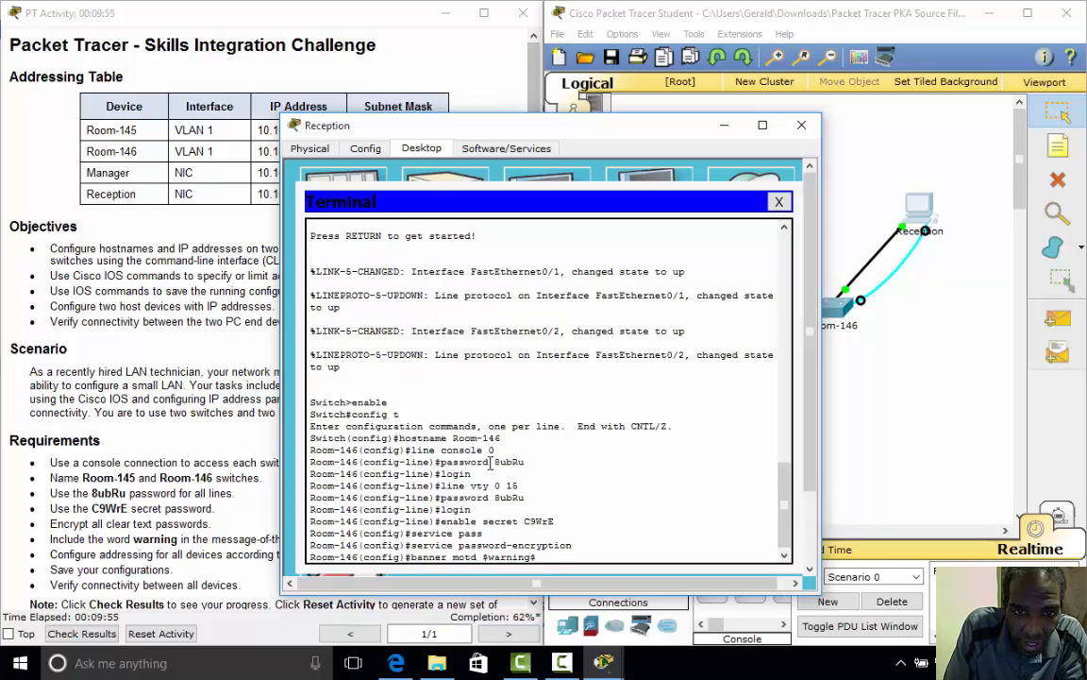
key("Return")
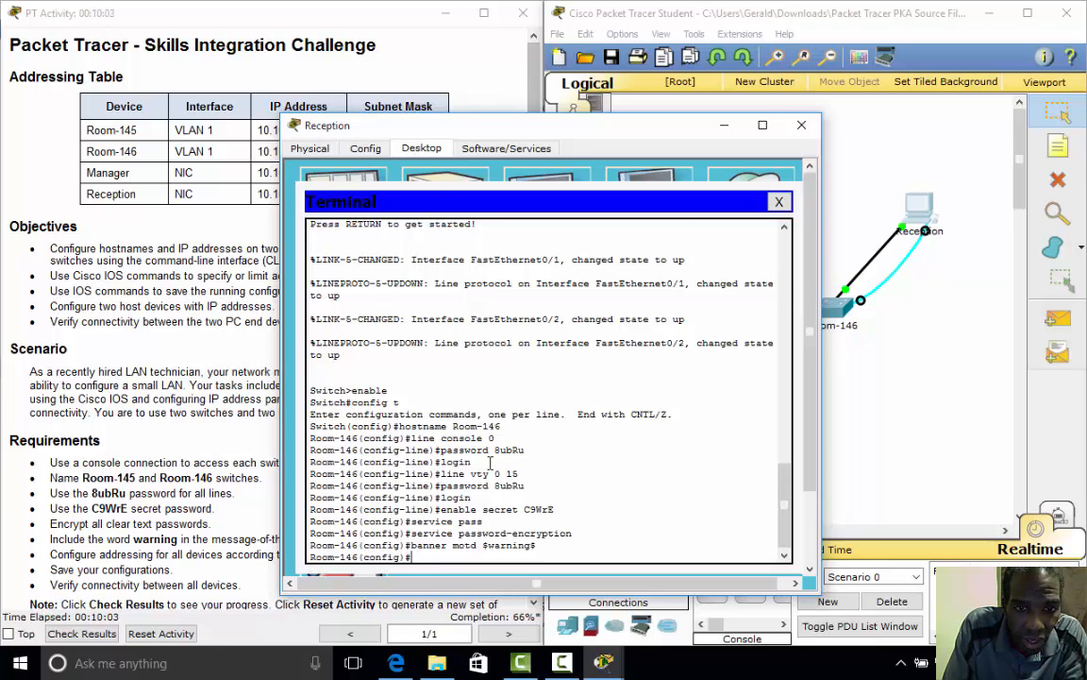
- Under interface vlan 1 on Room-146, assign 10.10.10.150 255.255.255.0 and enable it with no shut
type("inter")
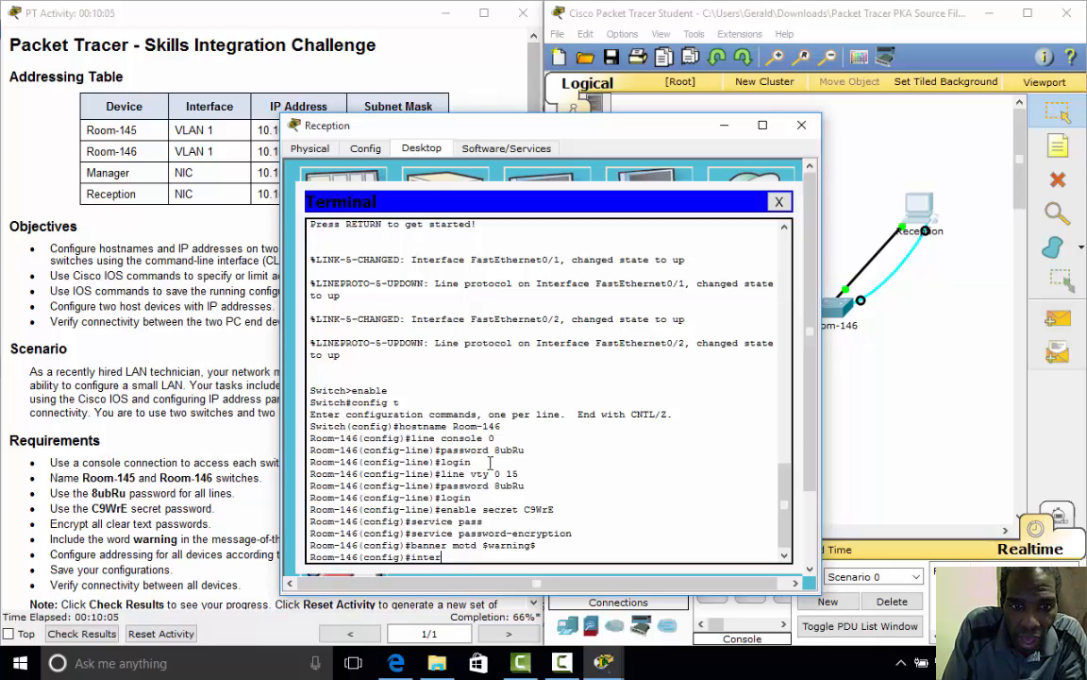
type("face ")
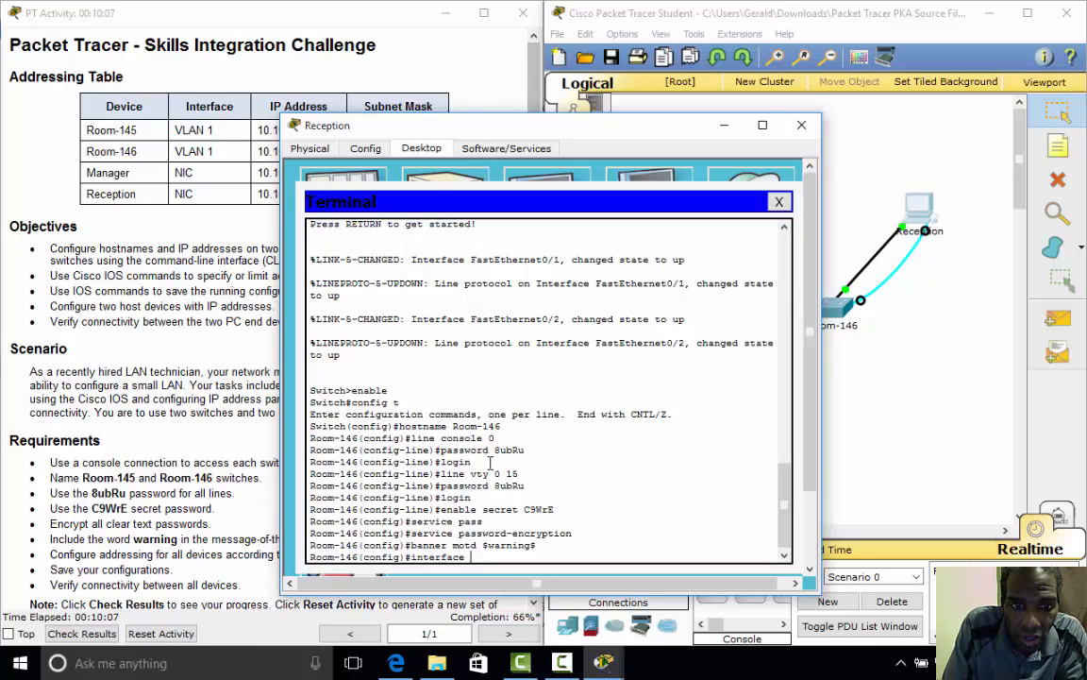
type("vlan 1")
key("Return")
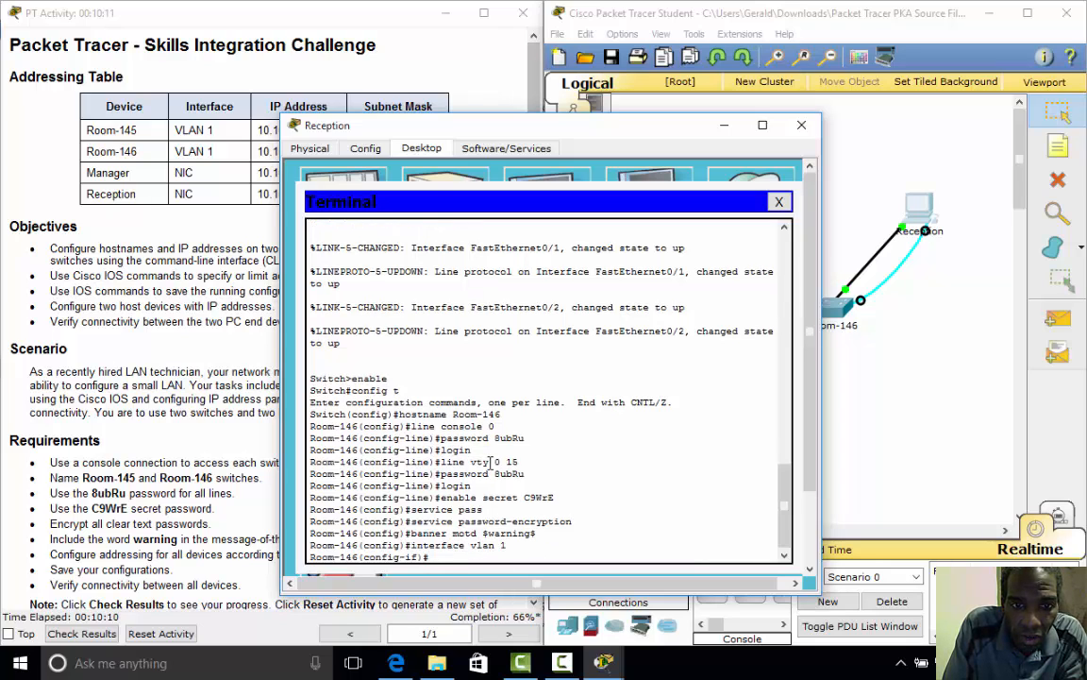
type("ip addre")
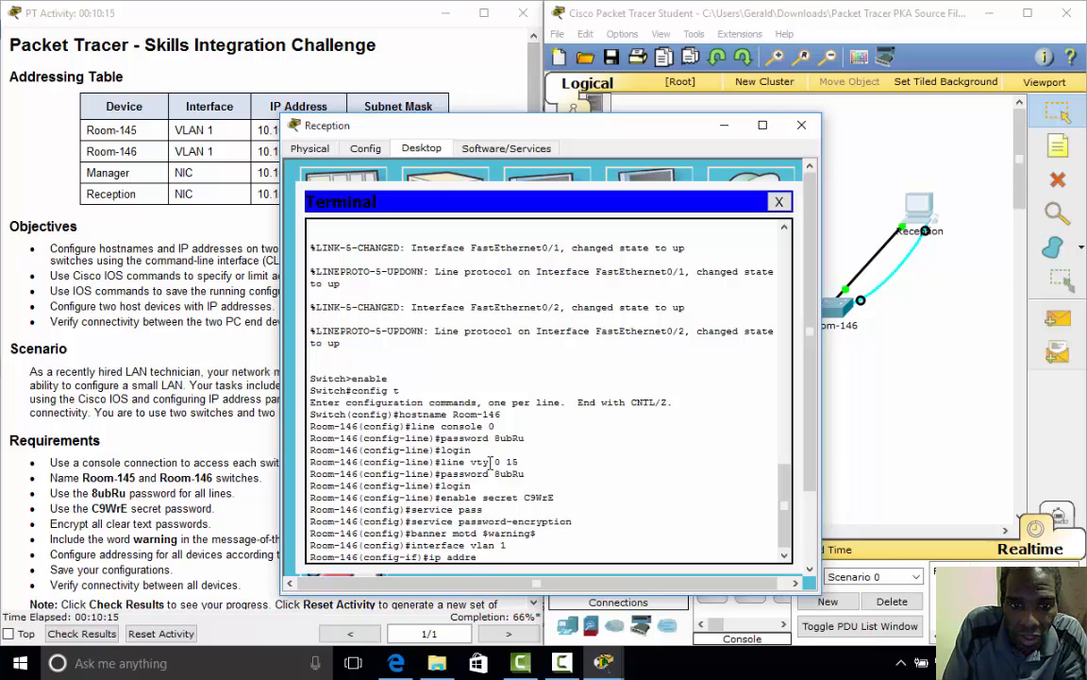
type("ss")
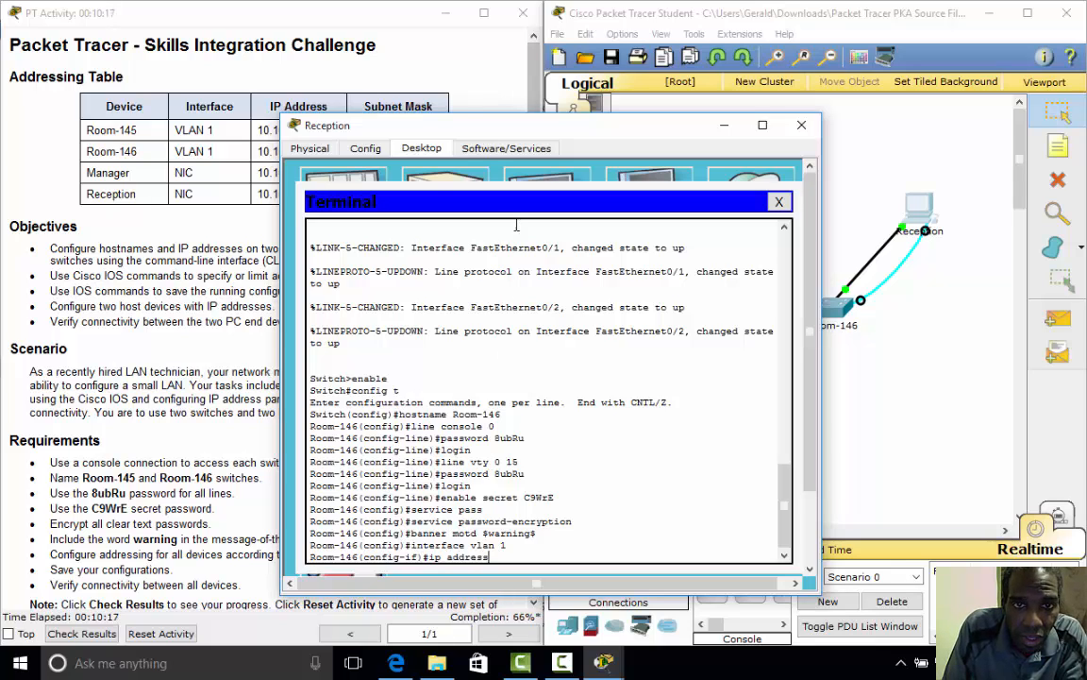
left_click_drag(494, 125, 585, 132)
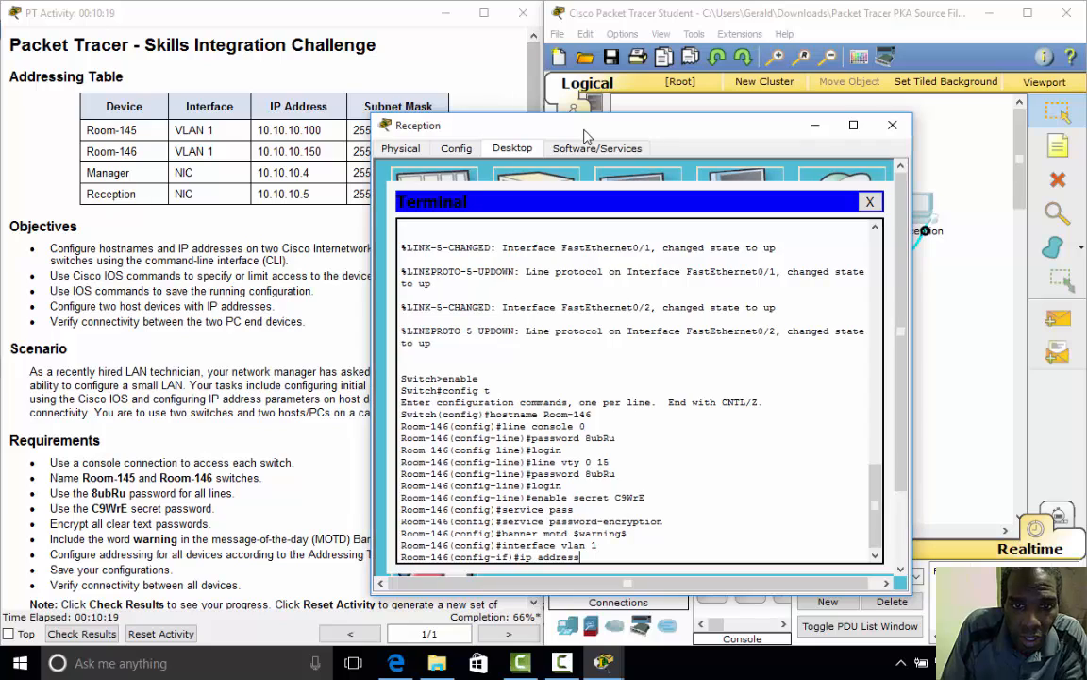
type("0")
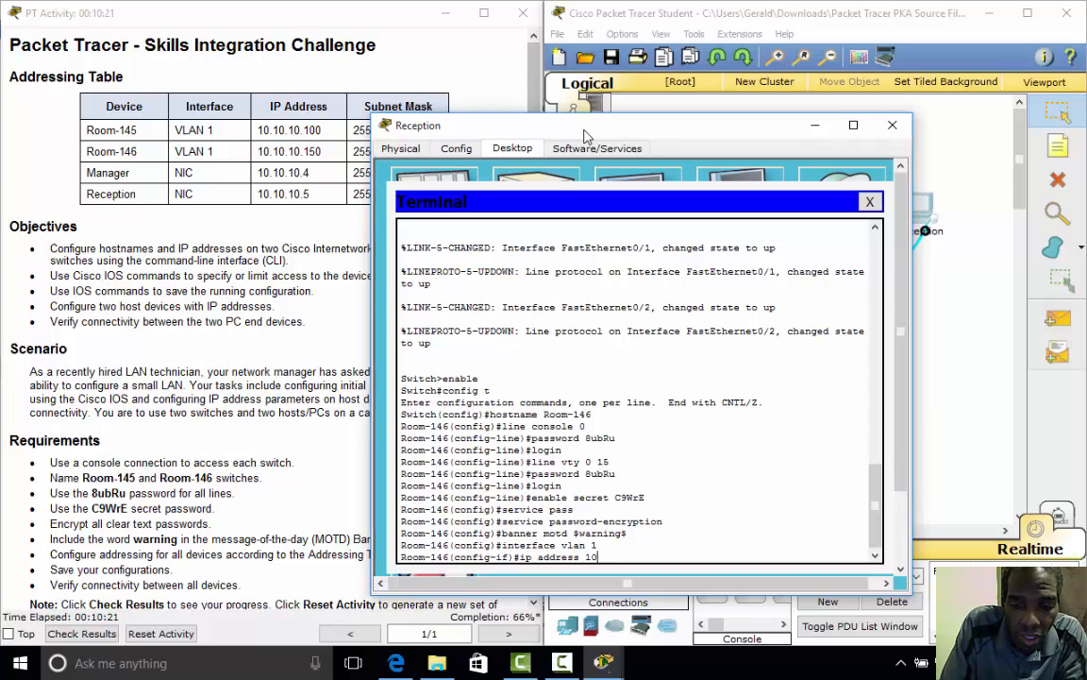
type(".10.10.10")
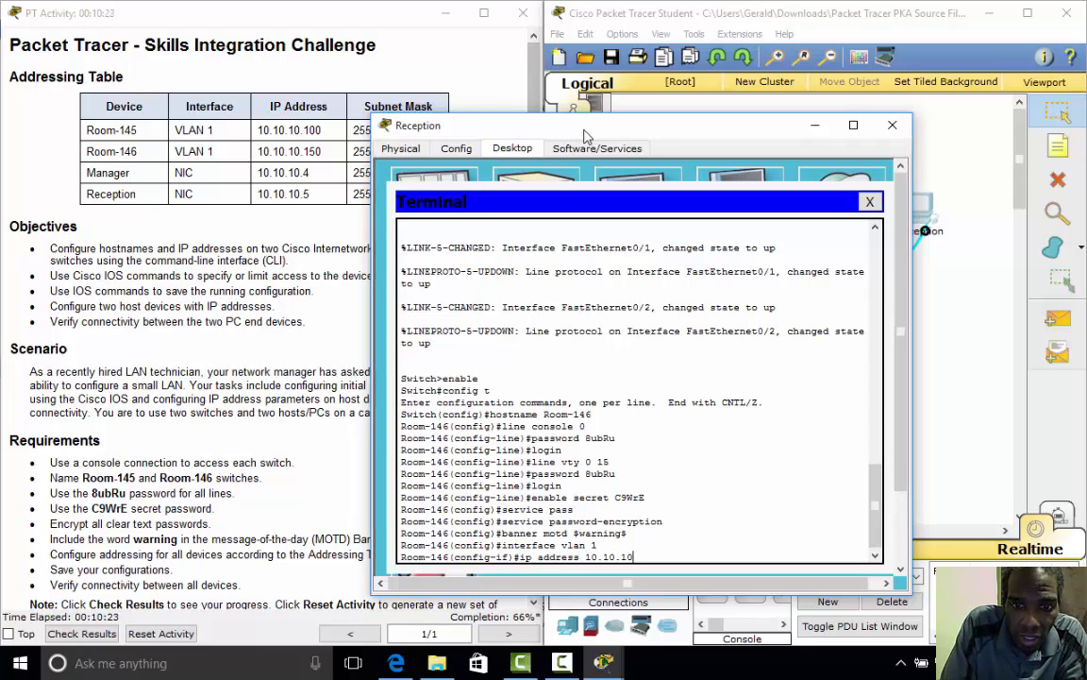
type(".15")
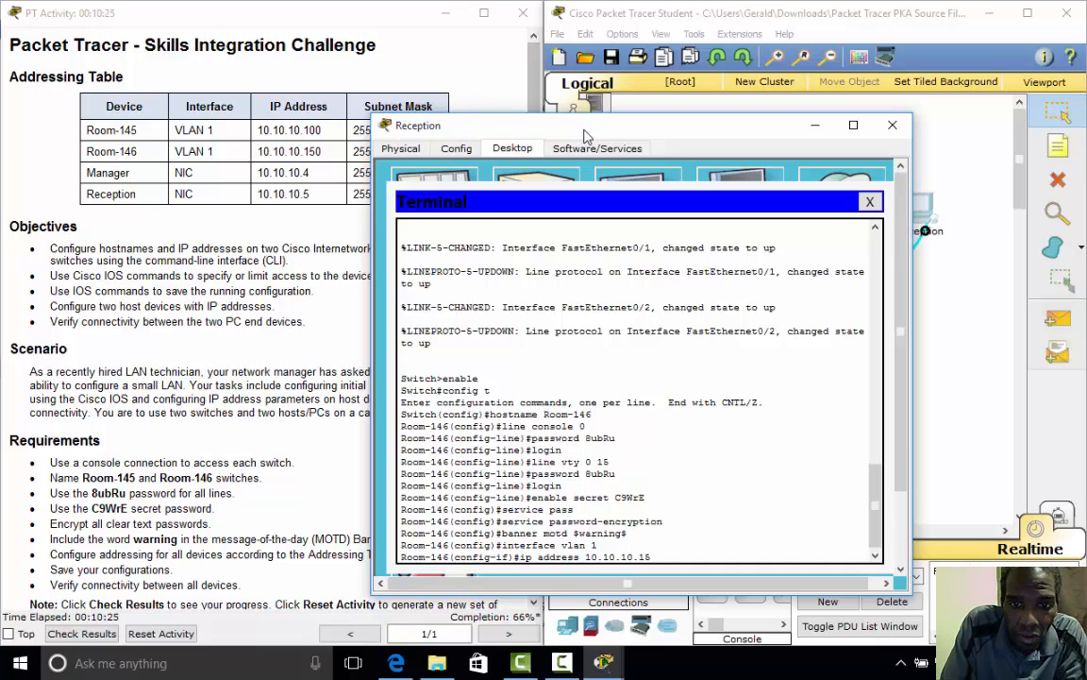
type("0")
type(" 255.")
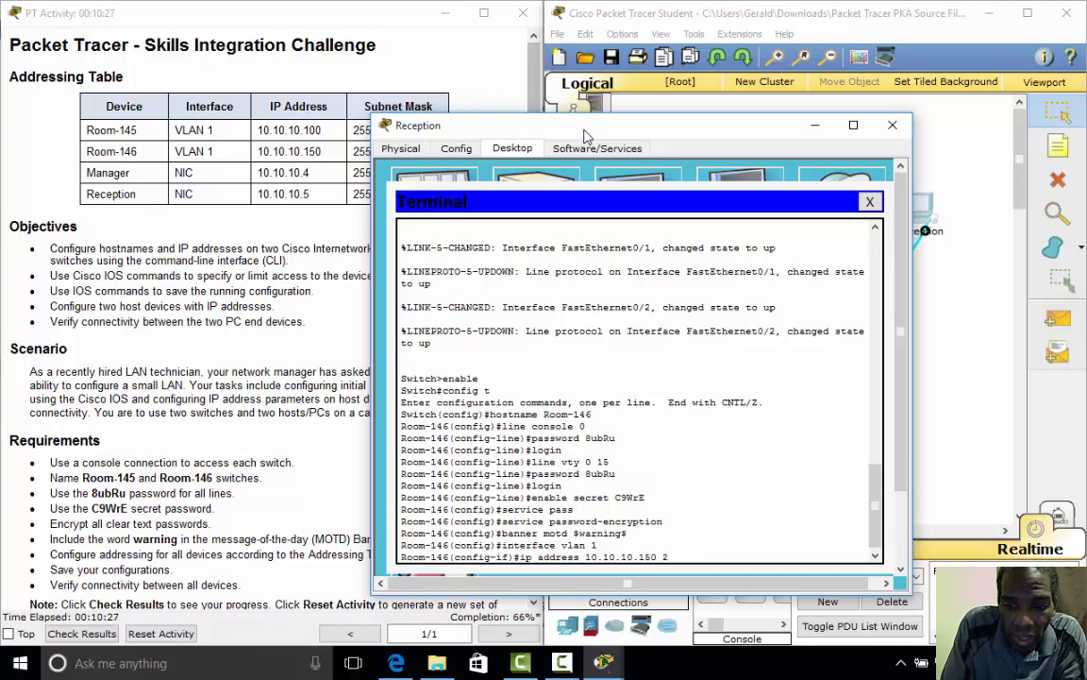
type("55.255")
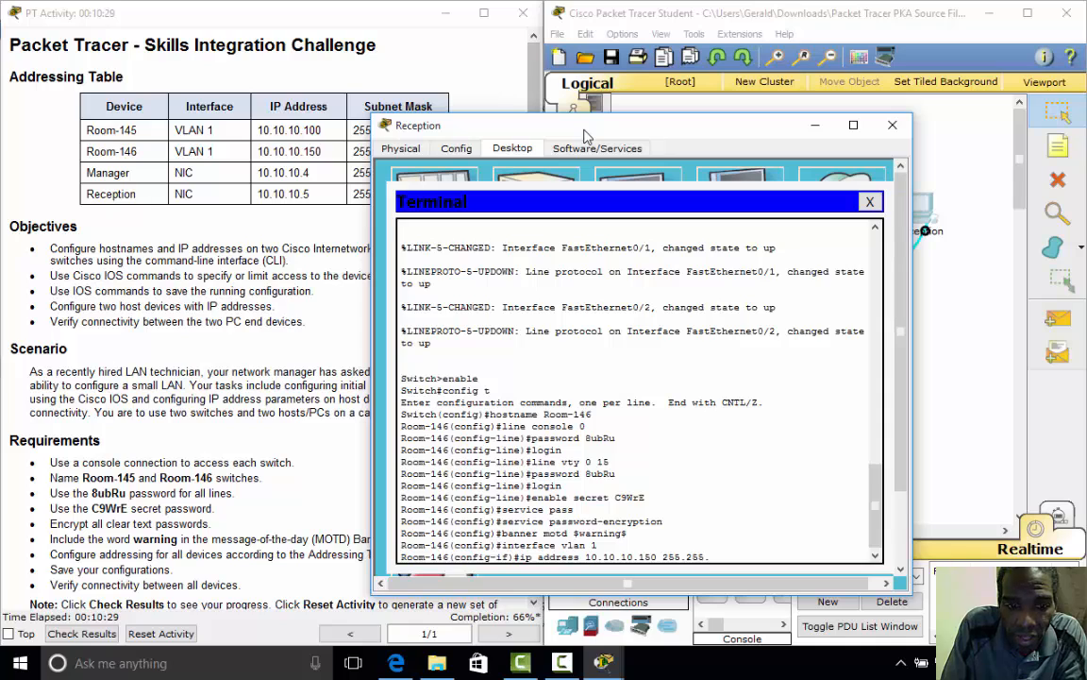
type(".0")
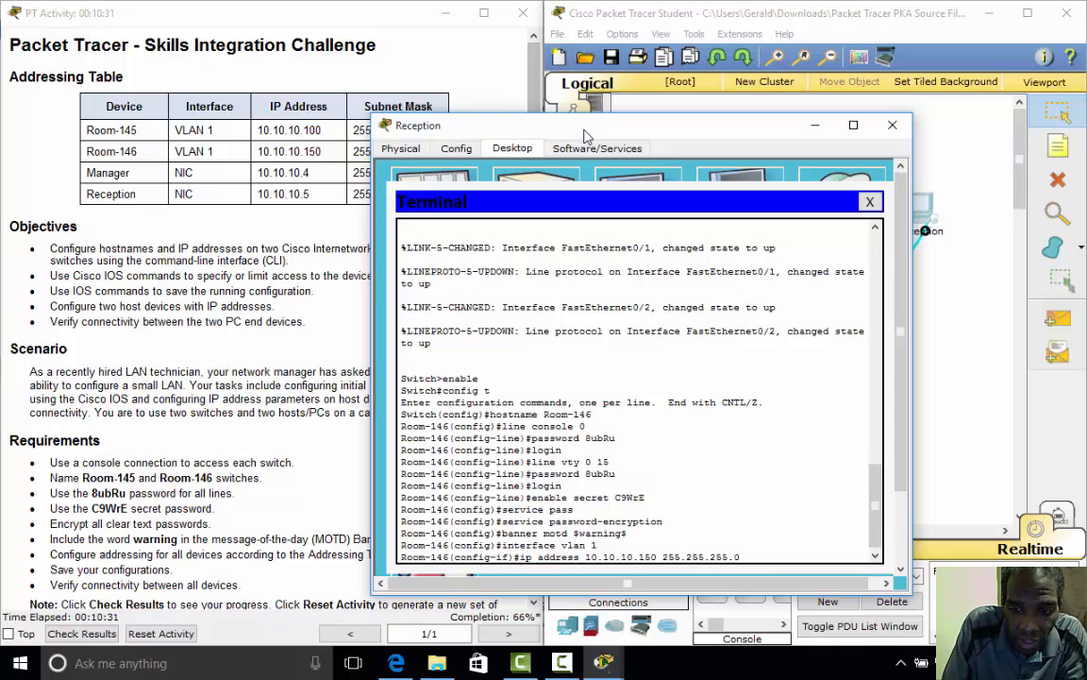
key("Return")
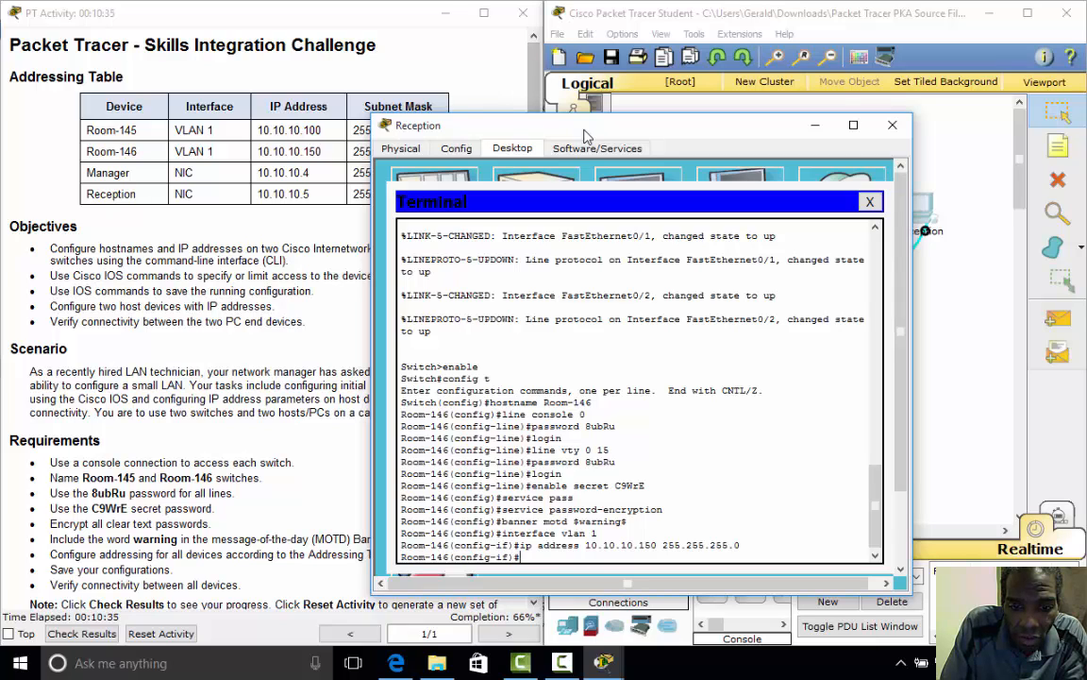
type("no shut")
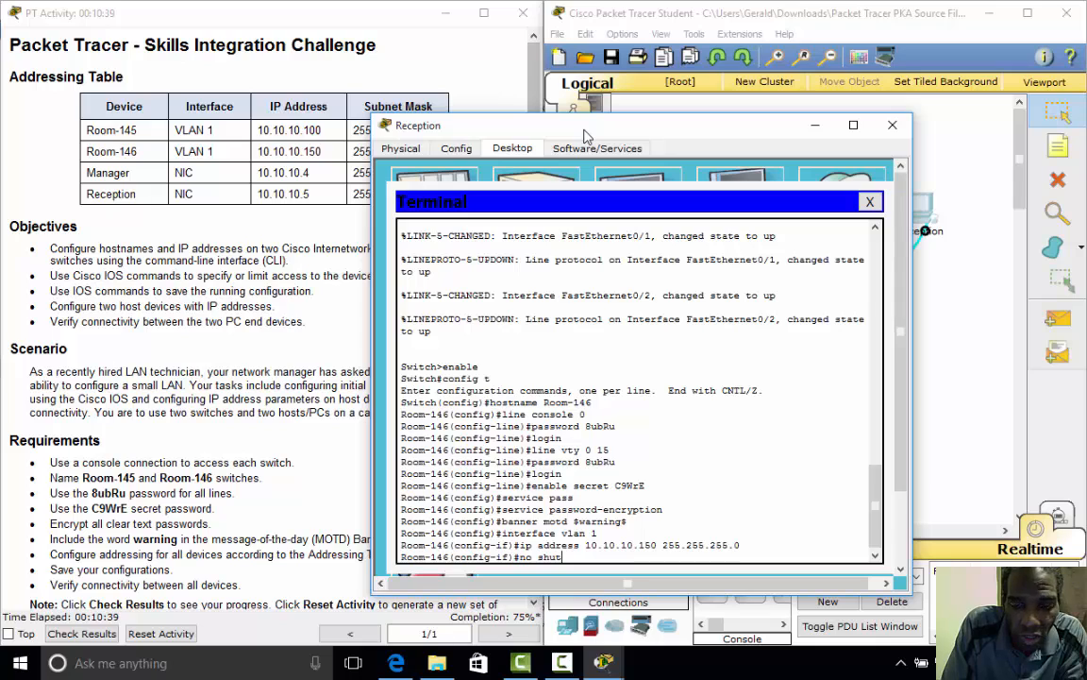
key("Return")
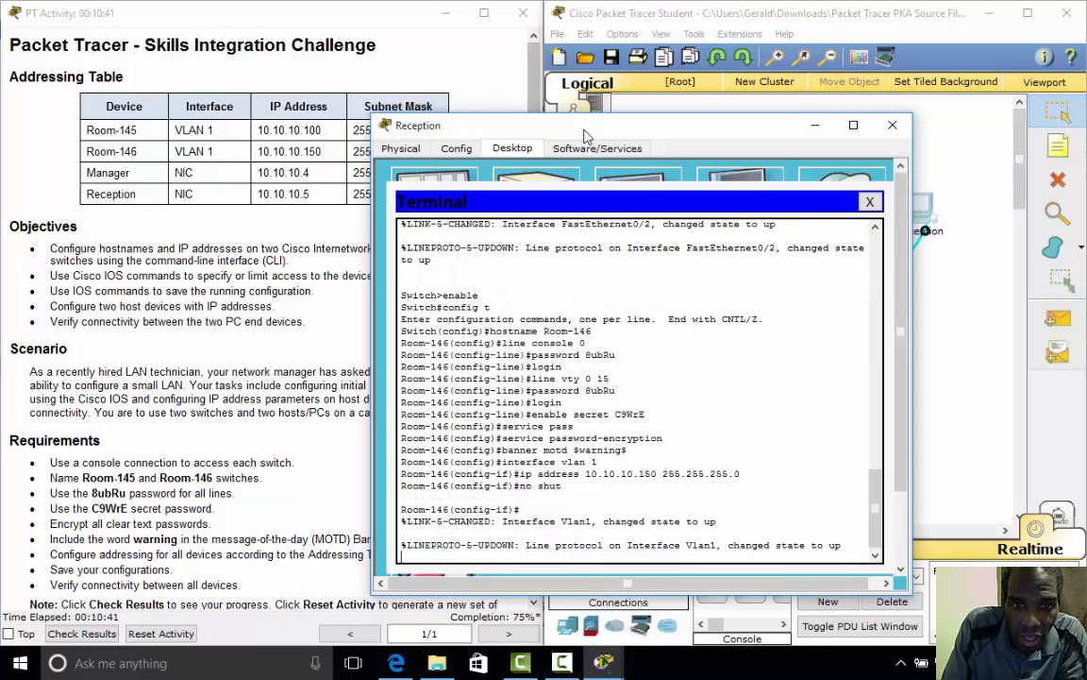
key("Return")
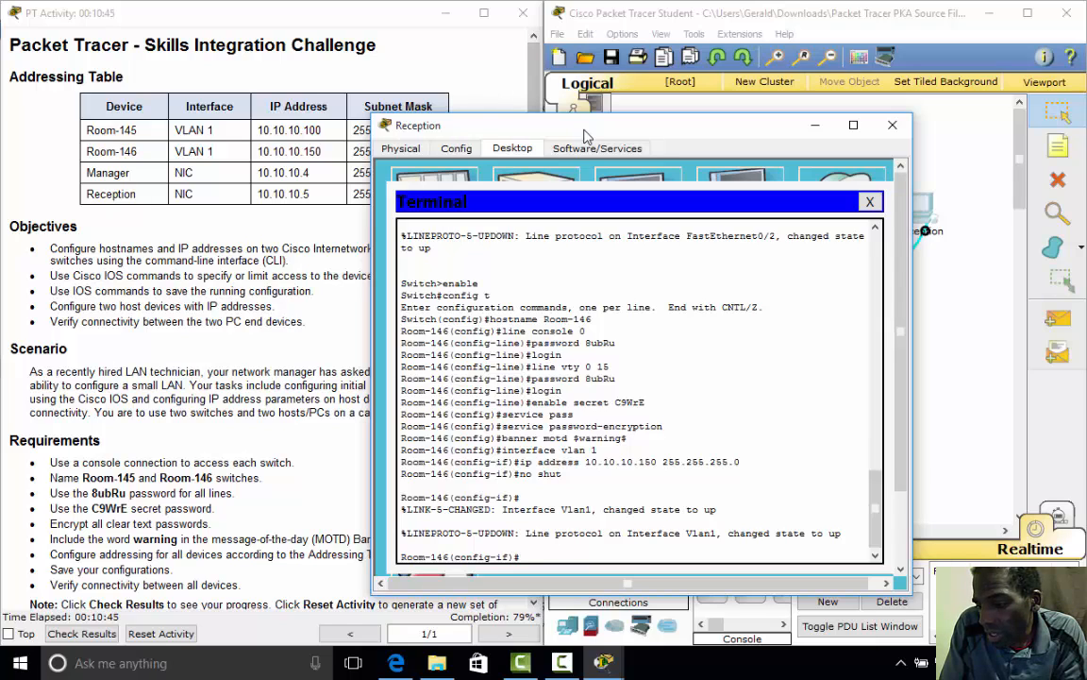
- End config mode, run copy running-config startup-config with the default filename, then exit the console
type("end")
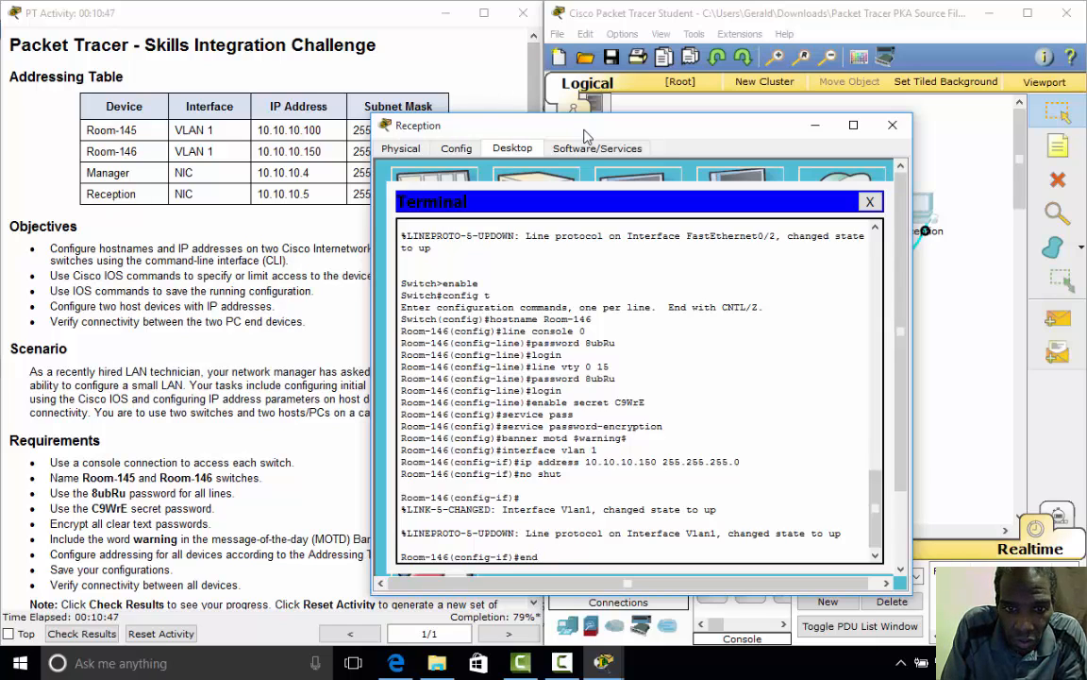
key("Return")
key("Return")
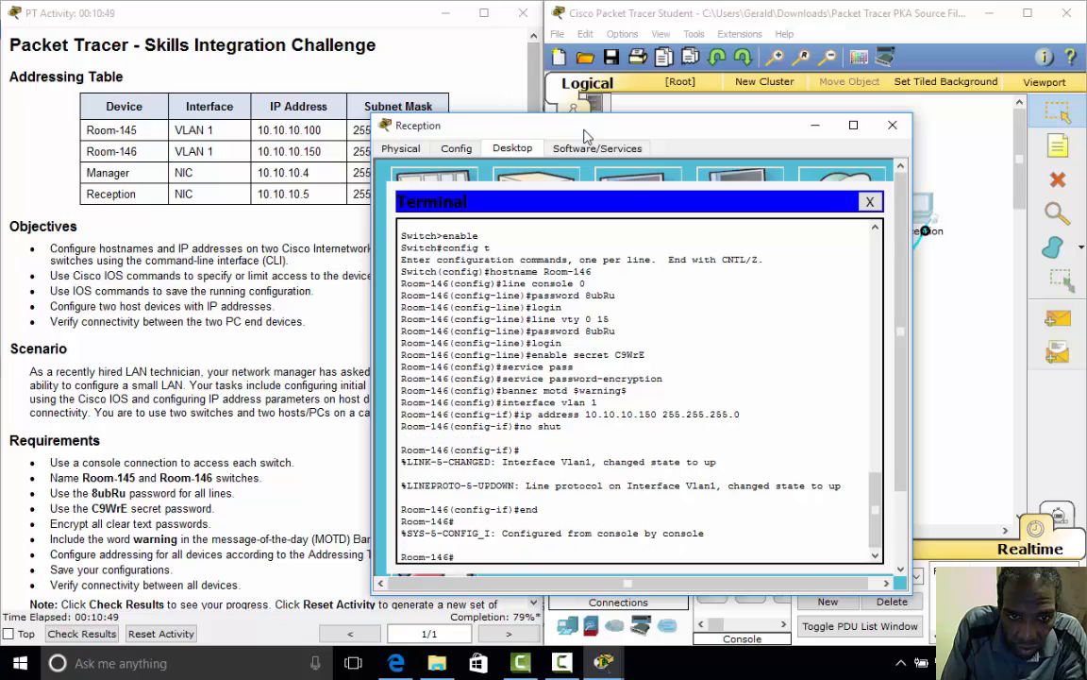
type("copy")
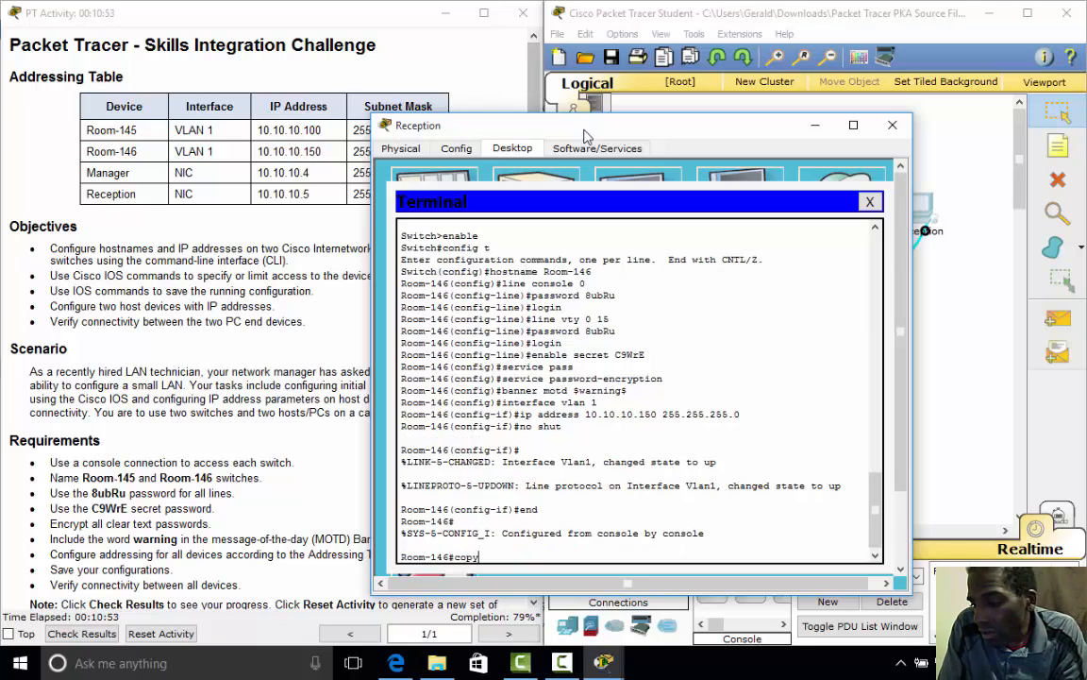
type(" runn")
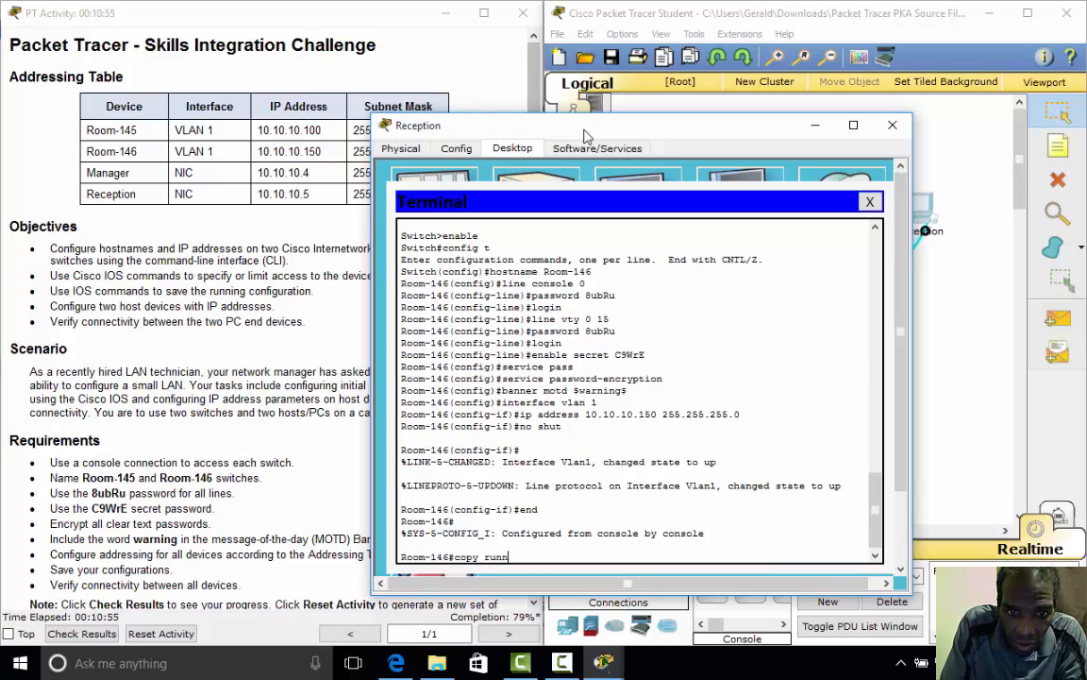
type("ing")
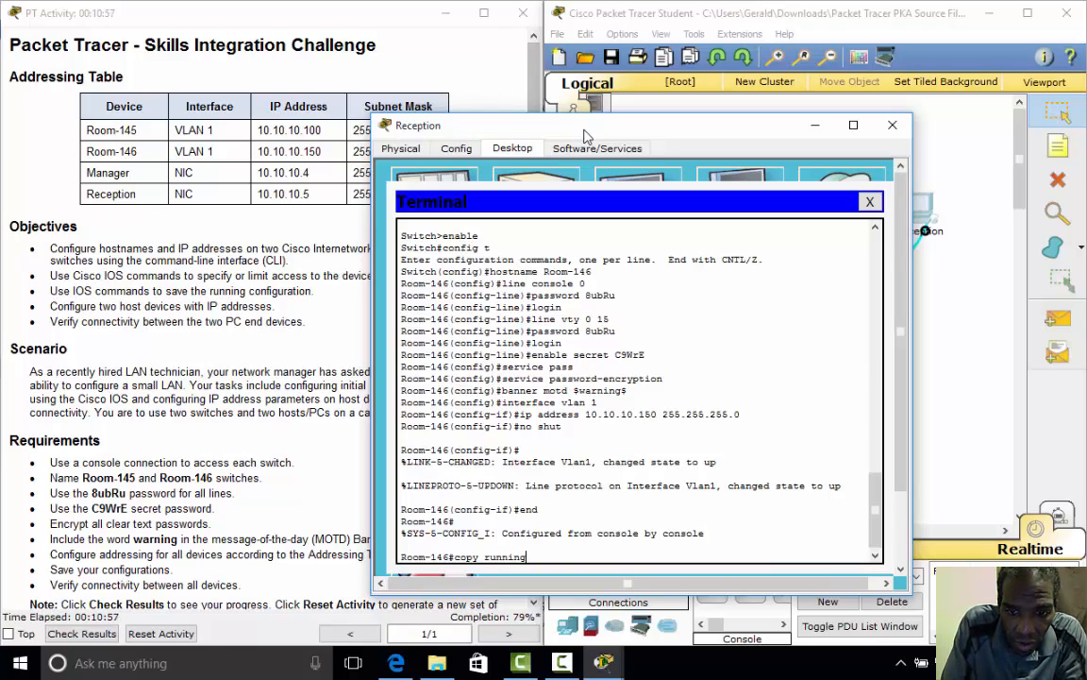
type("-config ")
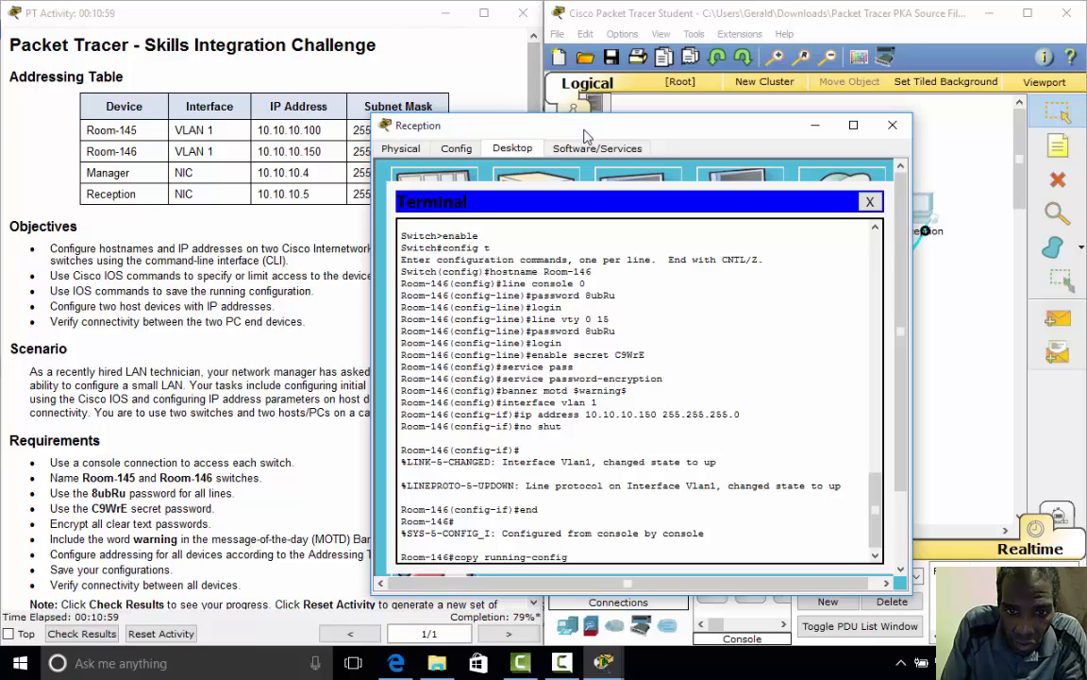
type("start")
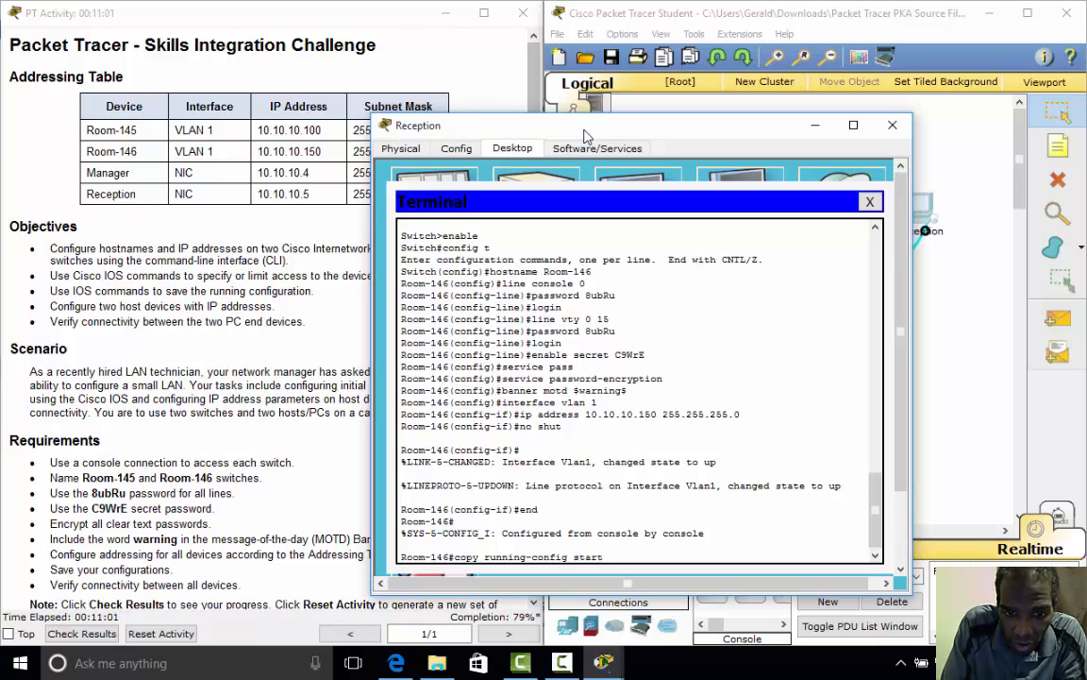
type("up-co")
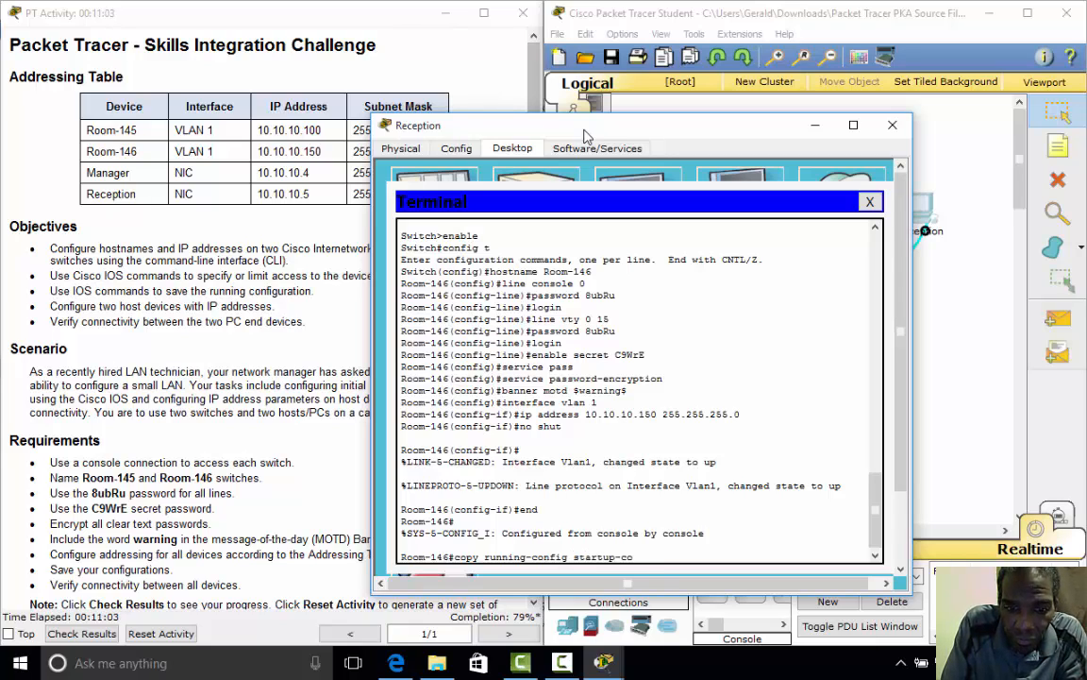
type("nfig")
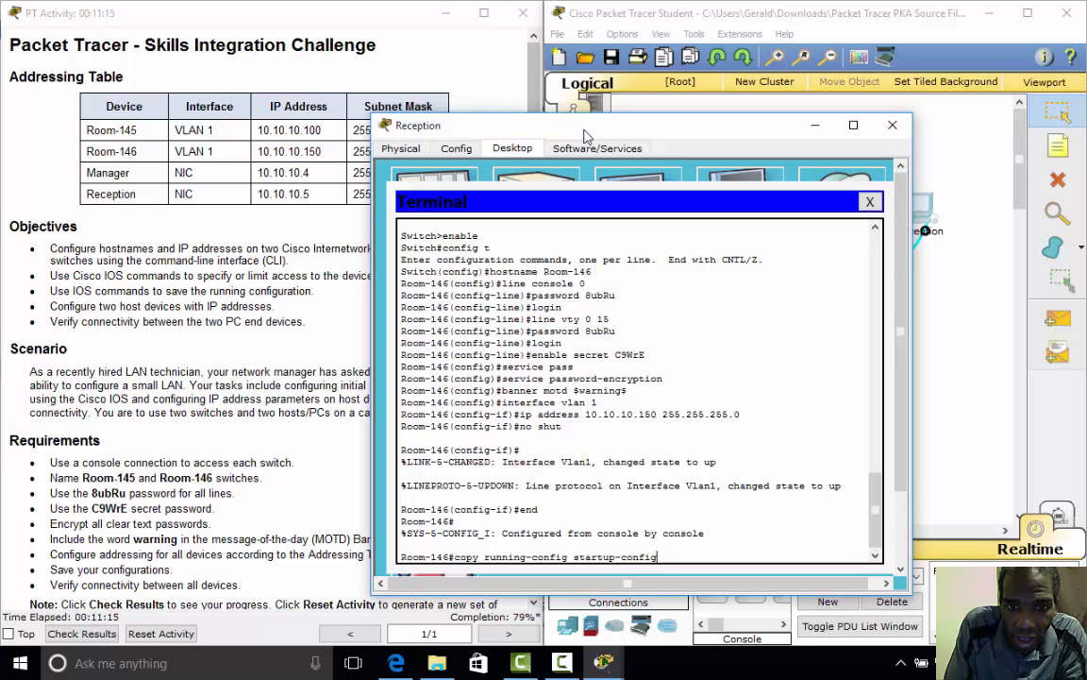
key("Return")
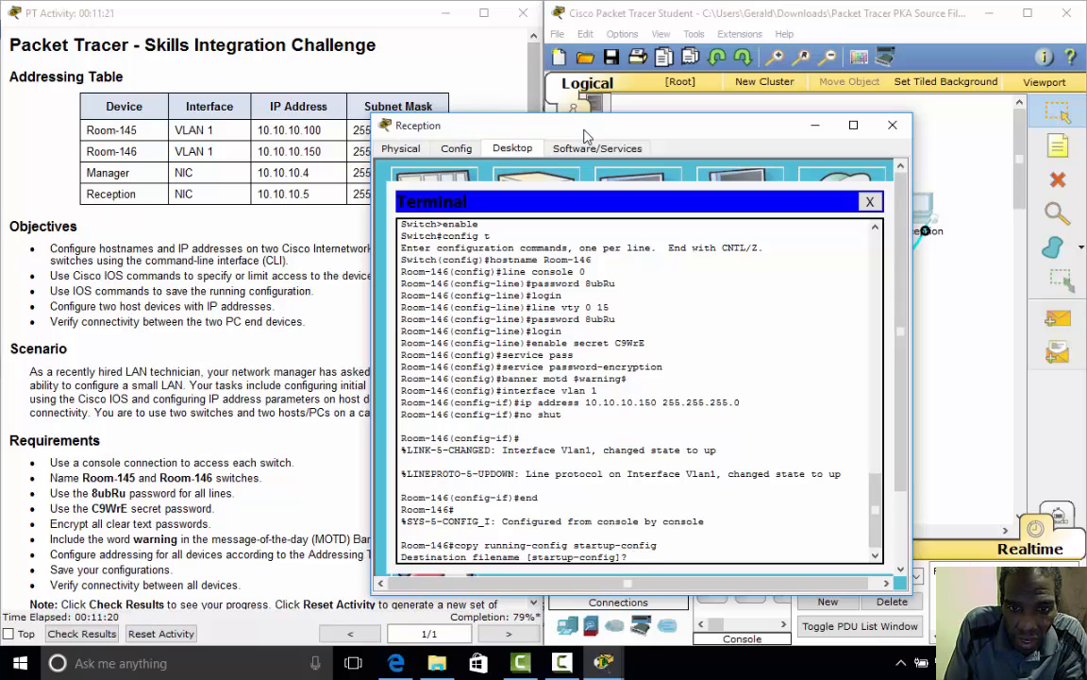
key("Return")
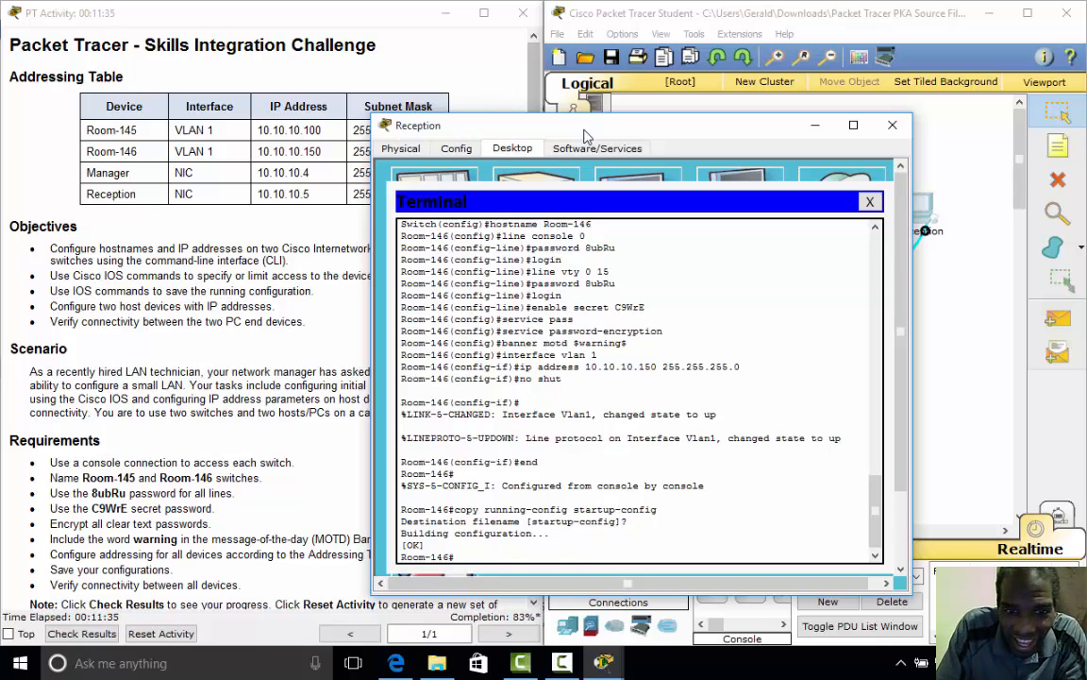
type("exi")
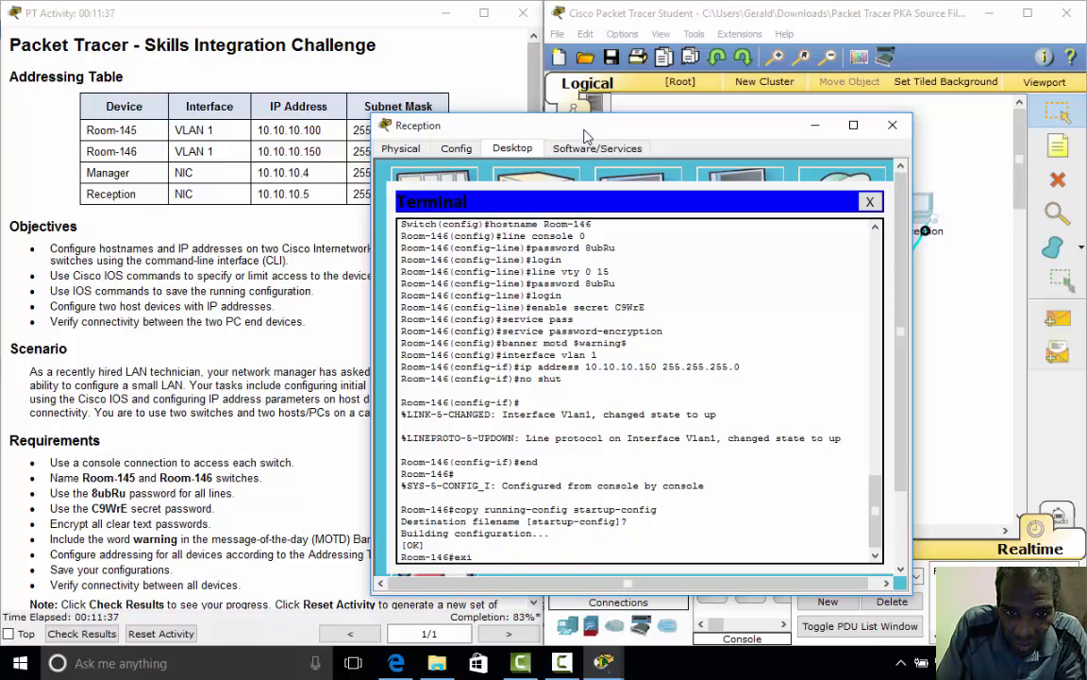
type("t")
key("Return")
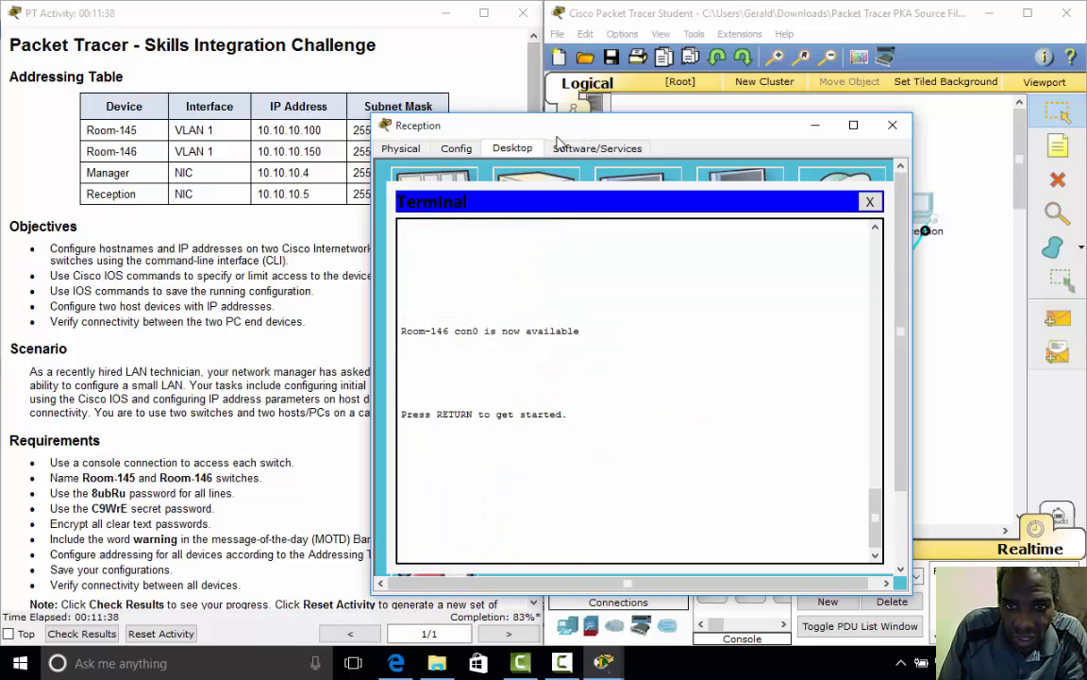
- Close the Reception PC's terminal and window, then bring up the Manager PC's IP Configuration
left_click(871, 202)
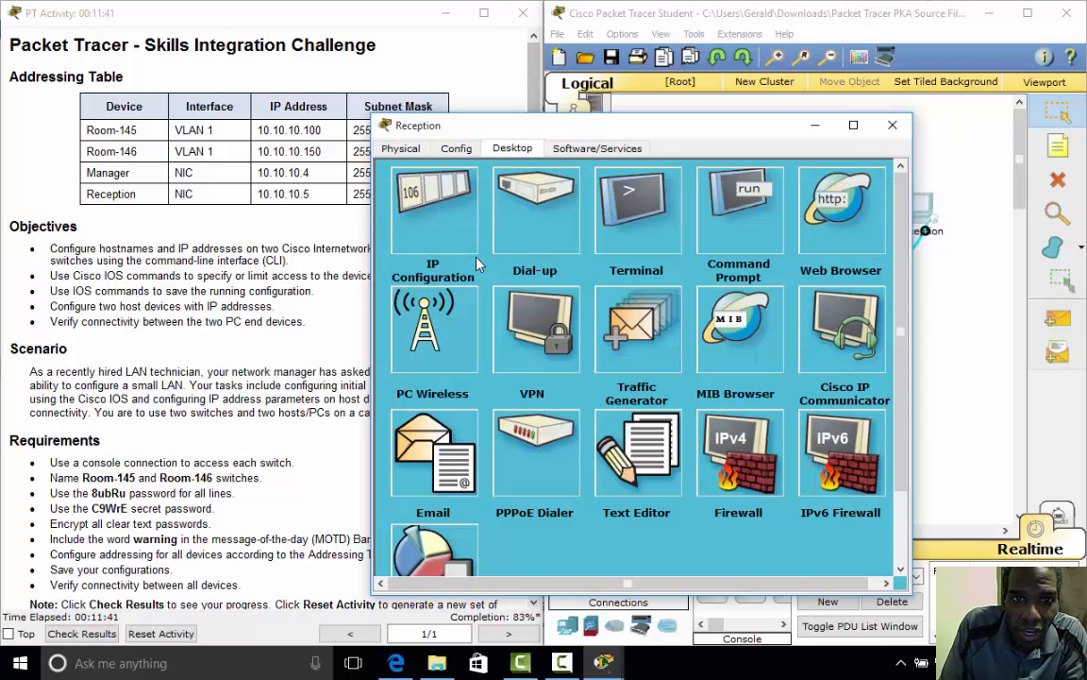
left_click(892, 126)
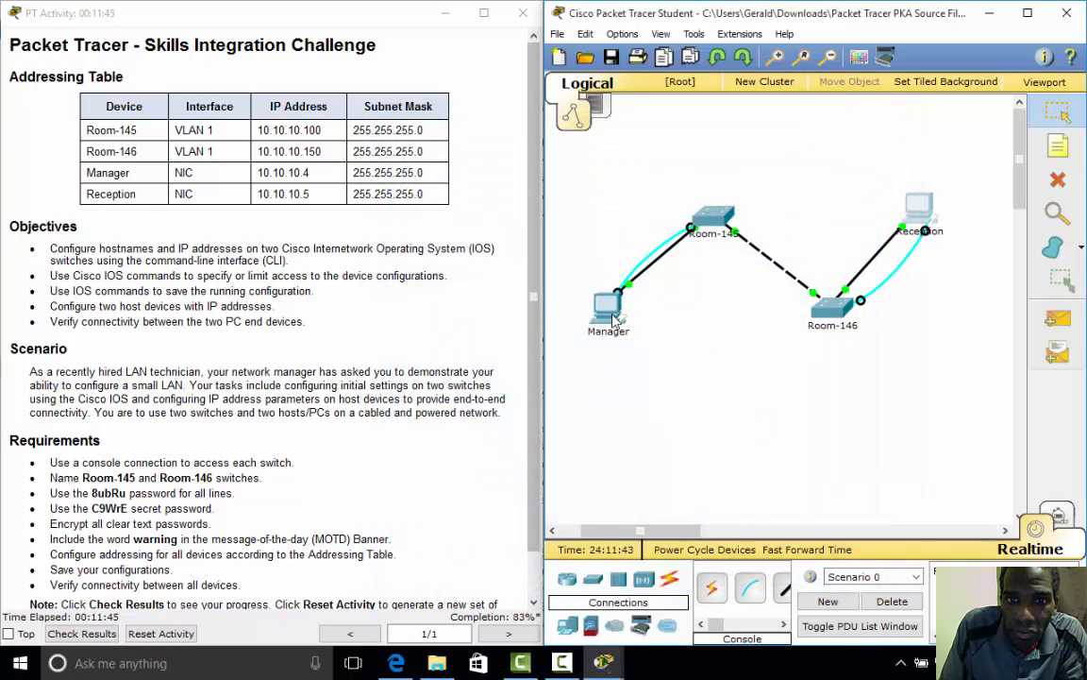
left_click(607, 305)
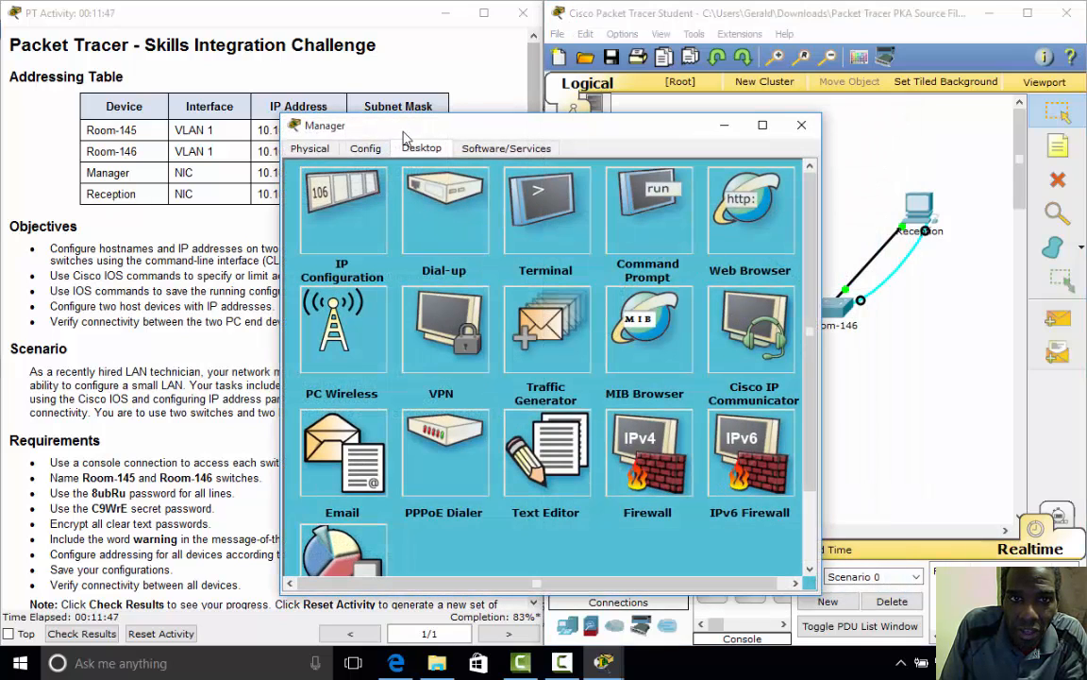
left_click_drag(383, 124, 521, 129)
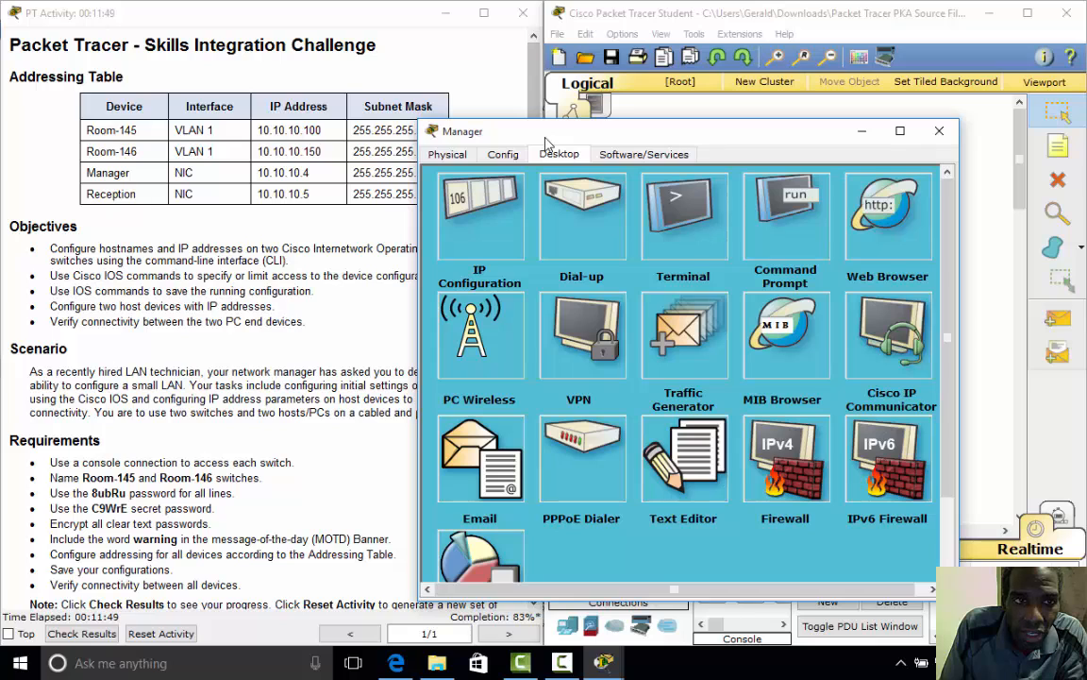
left_click(471, 235)
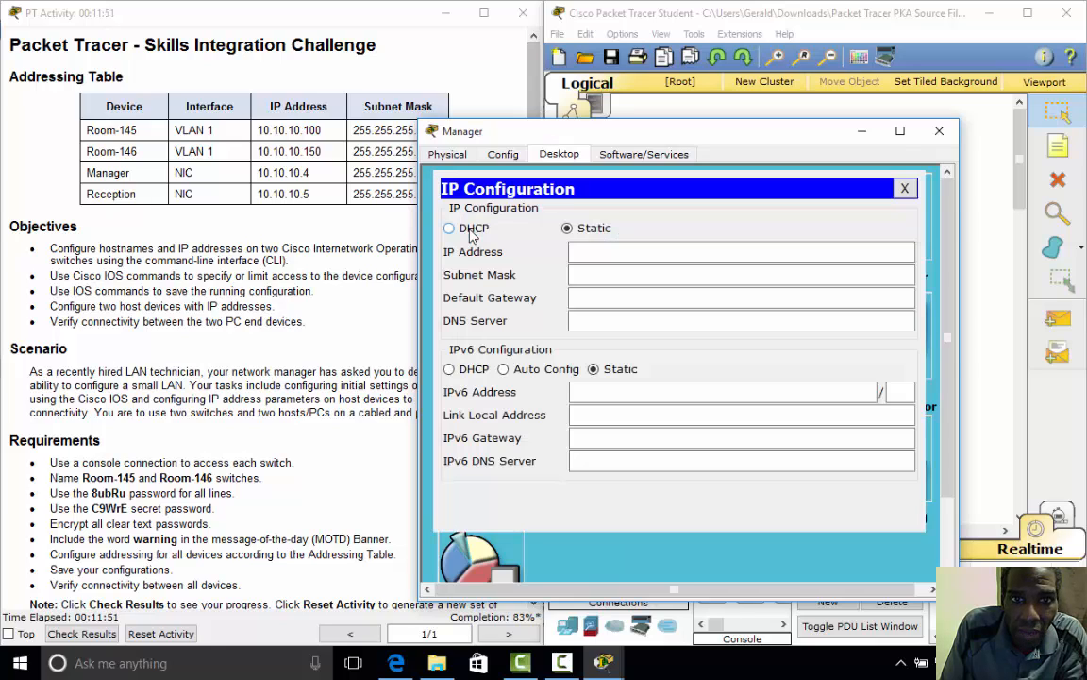
- Enter IPv4 address 10.10.10.4 and subnet mask 255.255.255.0 for Manager, then close the panel
left_click(602, 253)
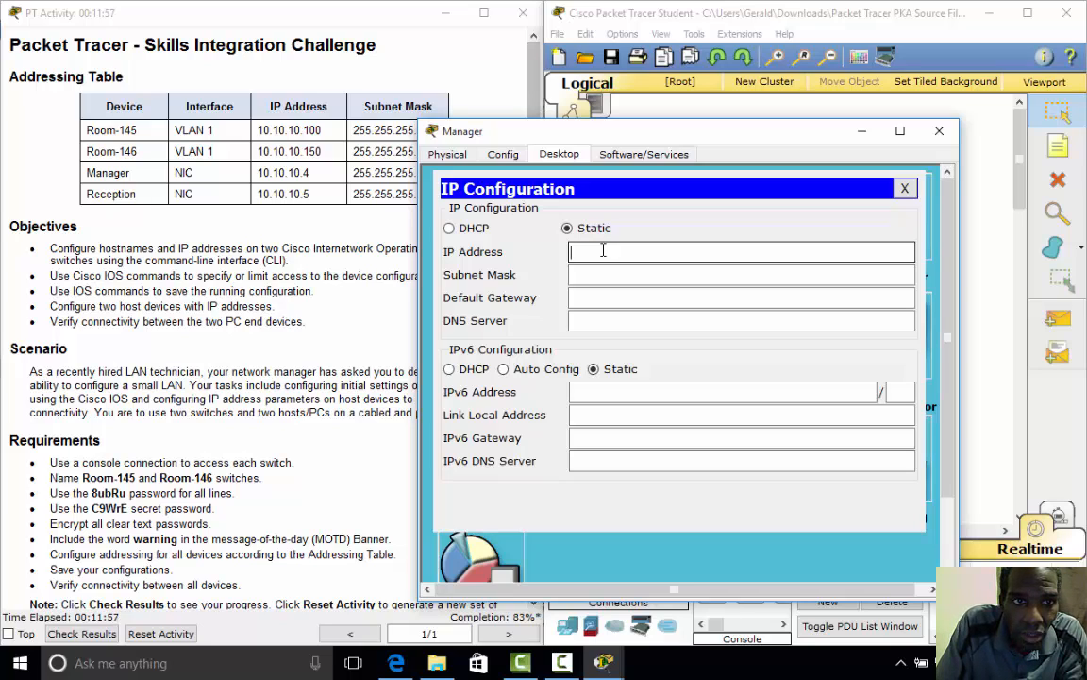
type("1")
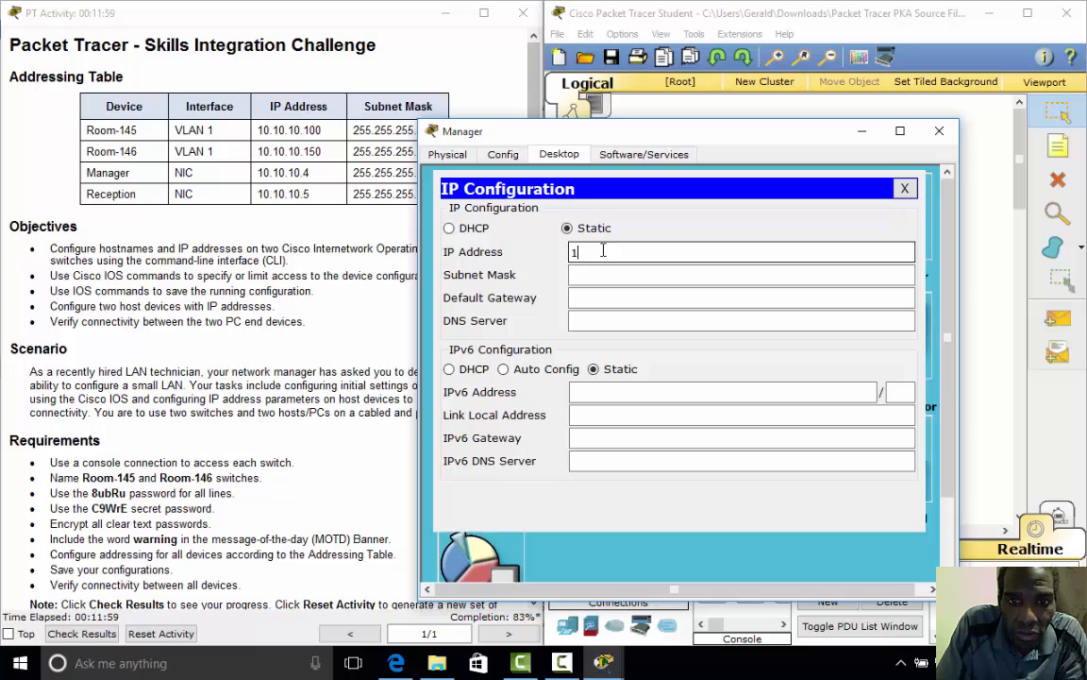
type("0.10.")
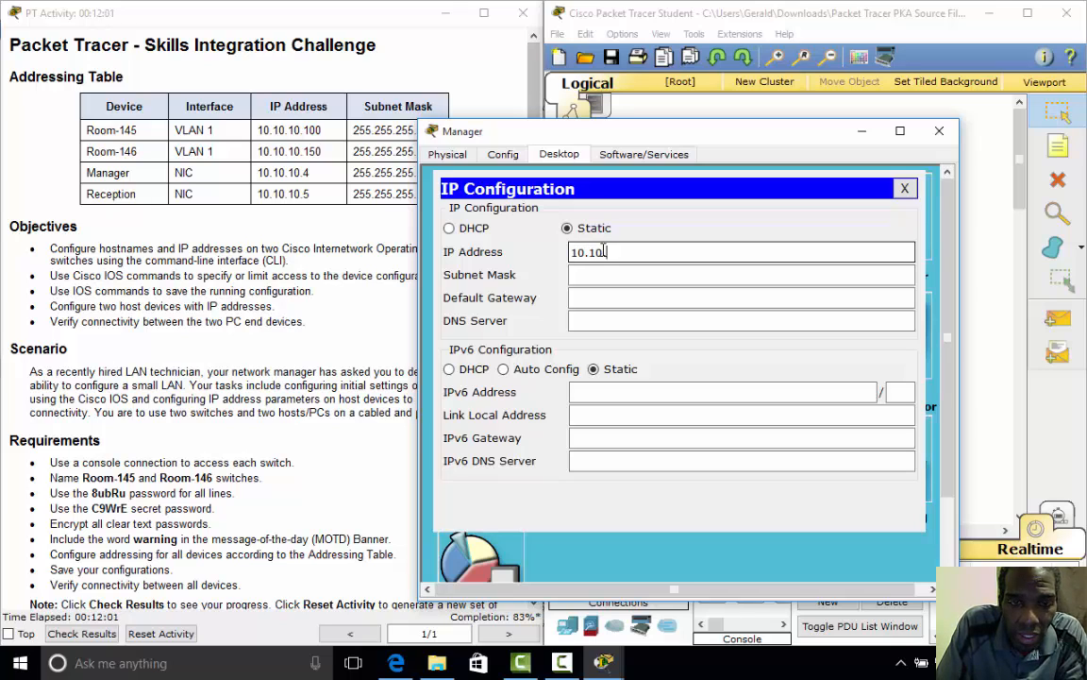
type("10.4")
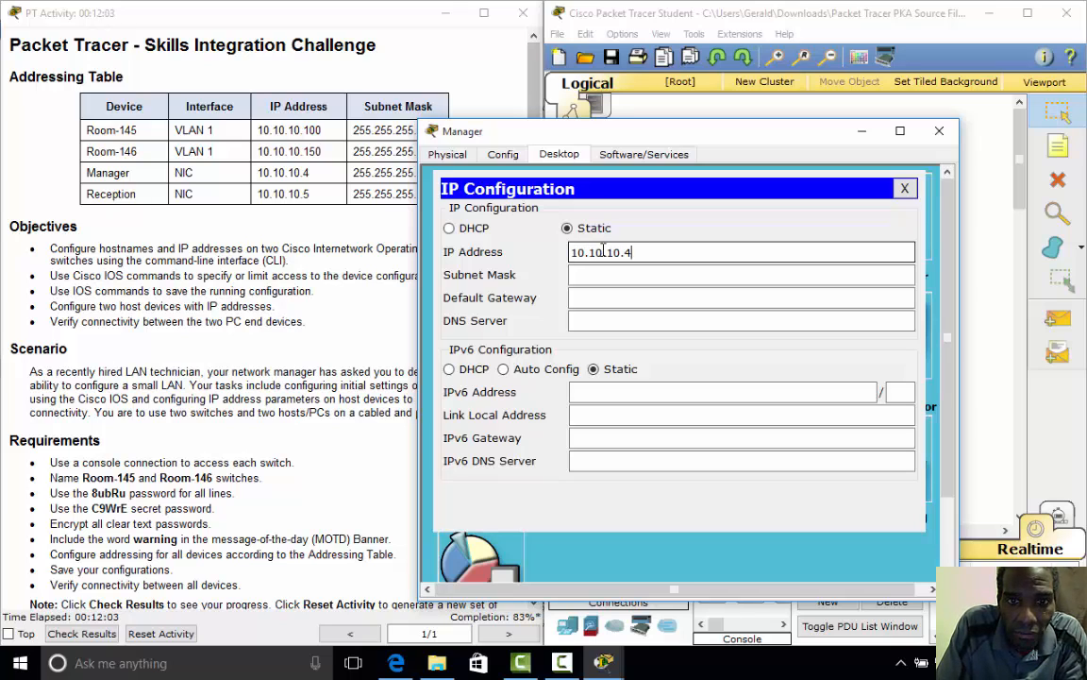
key("Tab")
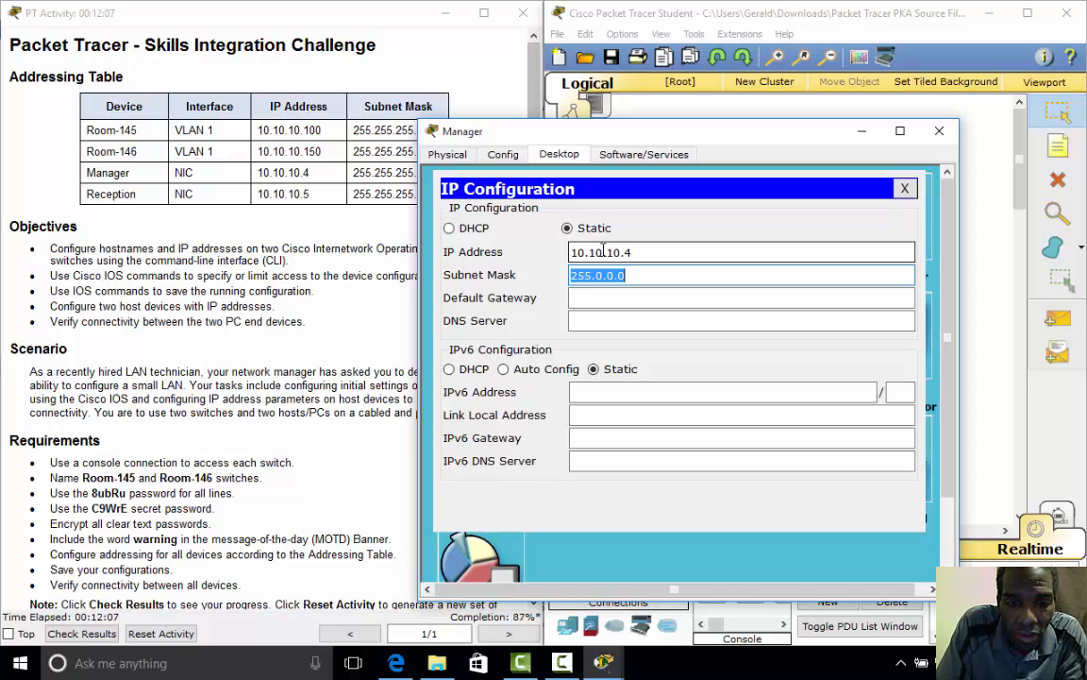
type("255.255.2")
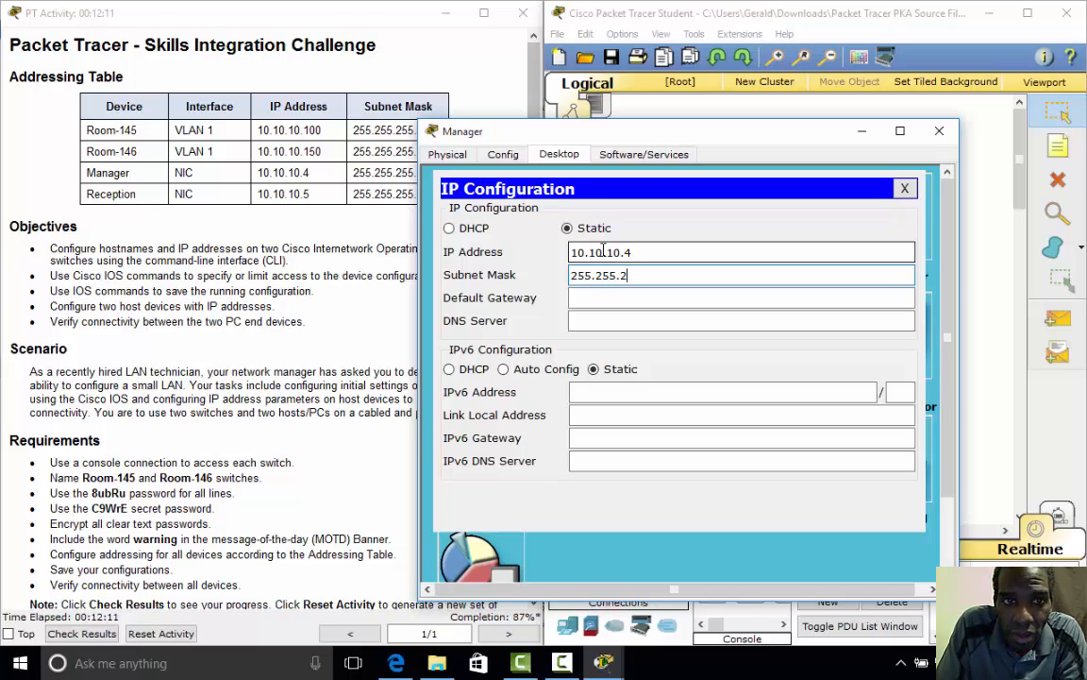
type("55")
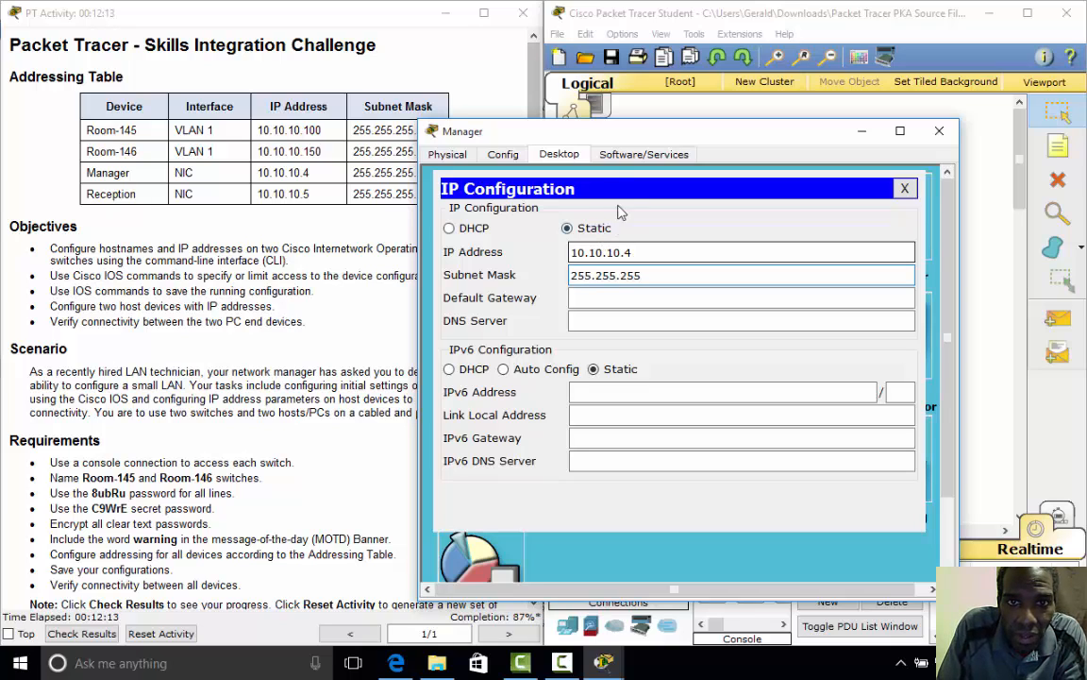
left_click_drag(593, 135, 702, 130)
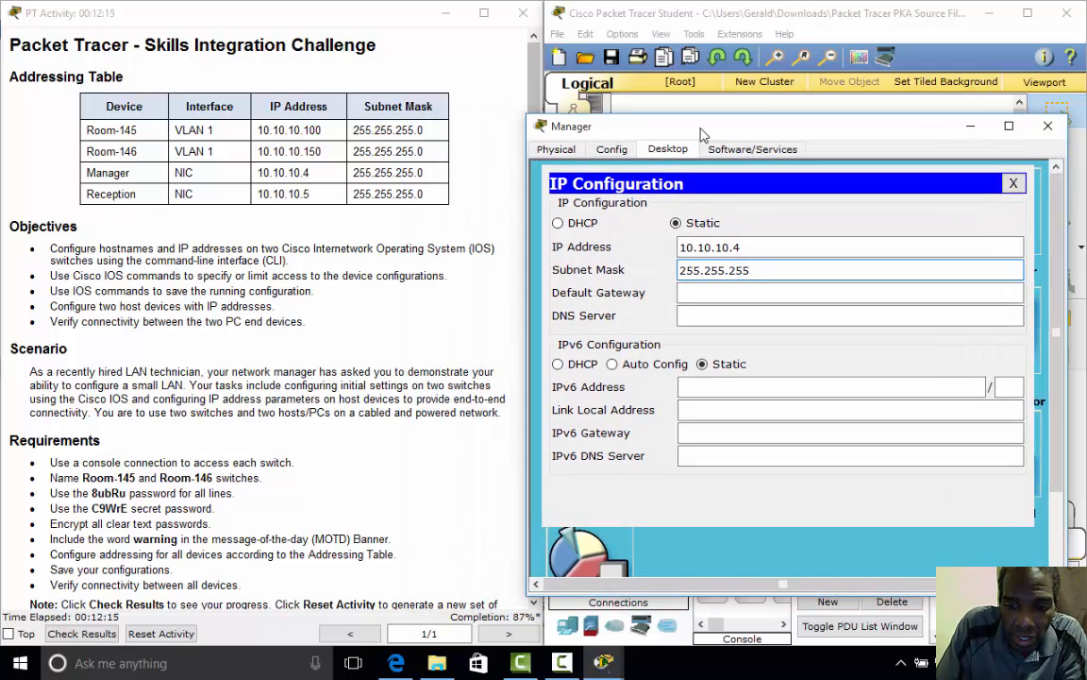
type(".0")
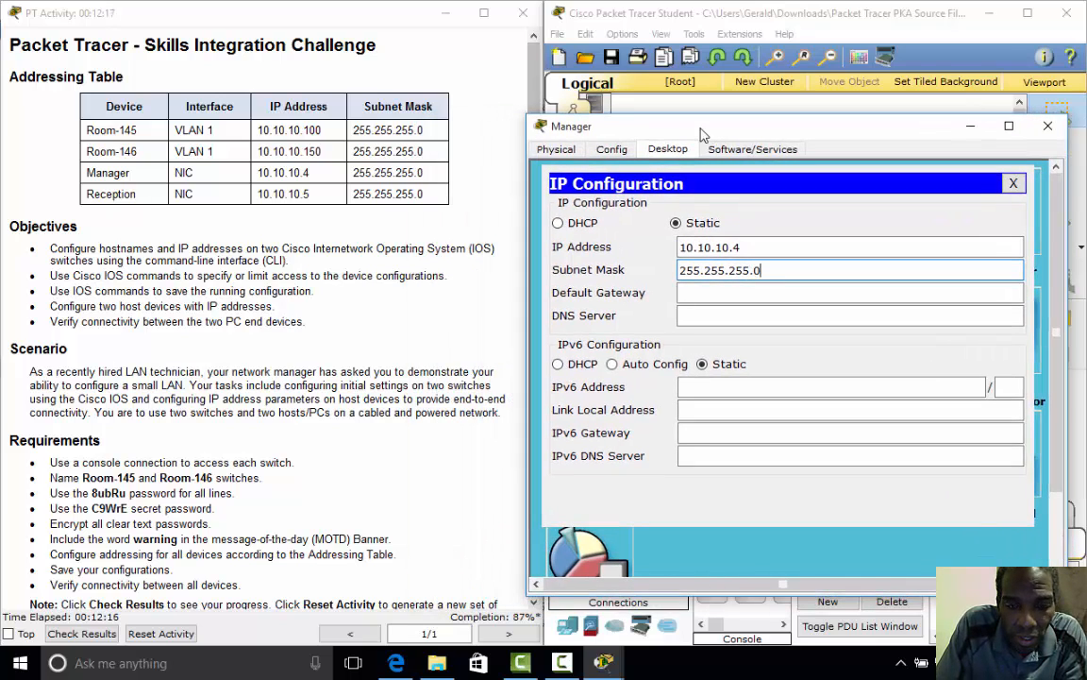
key("Tab")
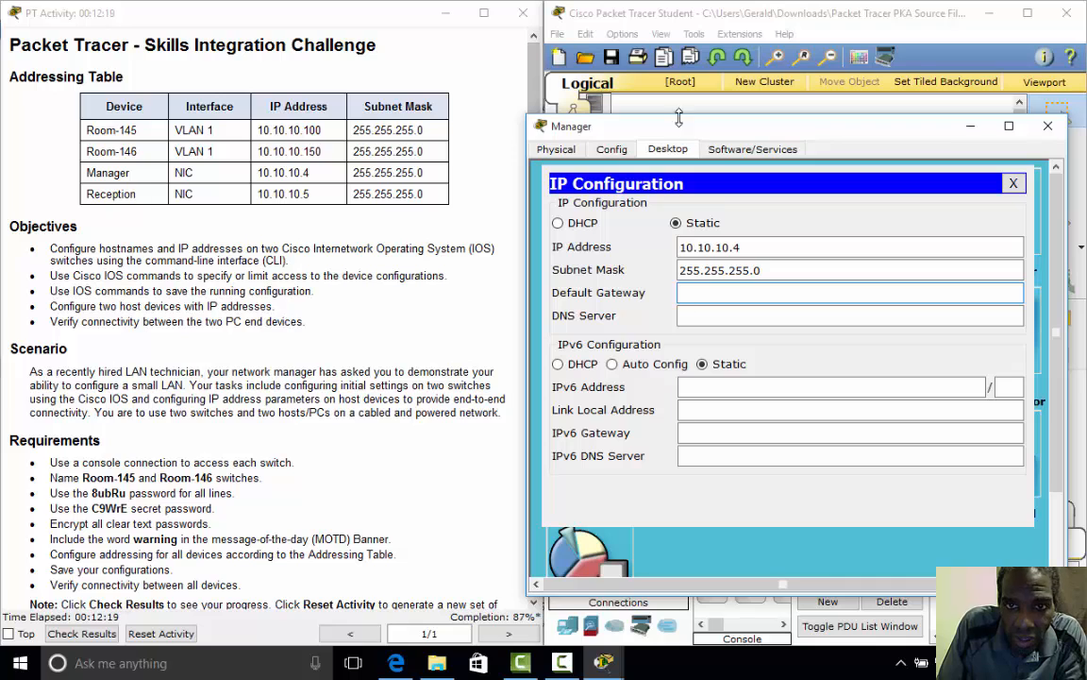
left_click_drag(645, 130, 596, 124)
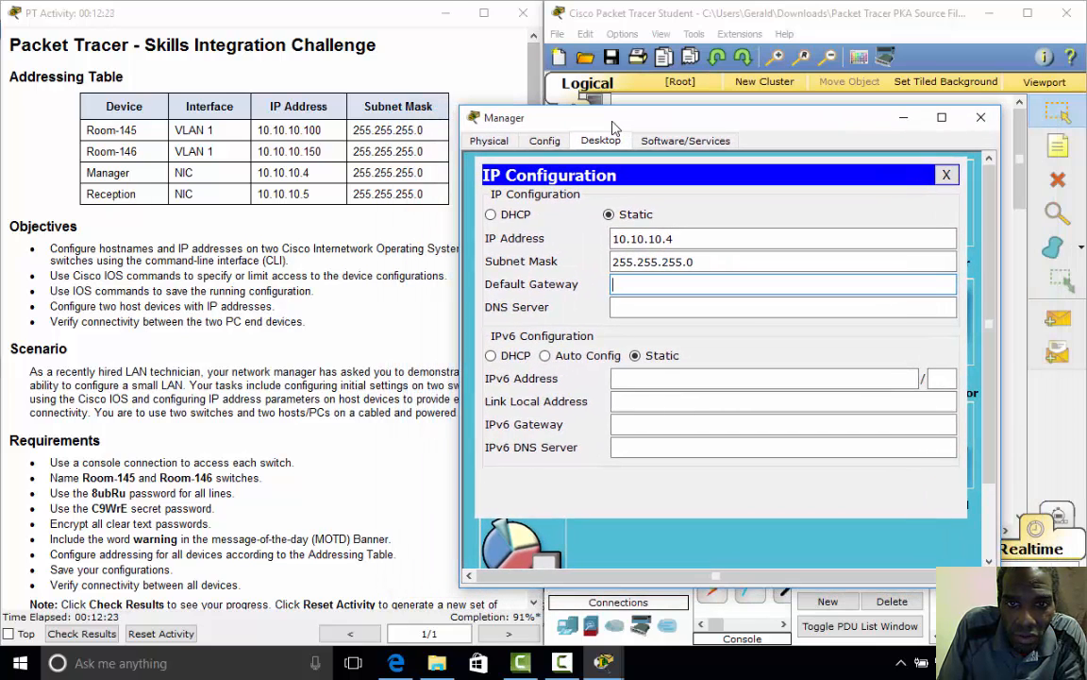
left_click(945, 177)
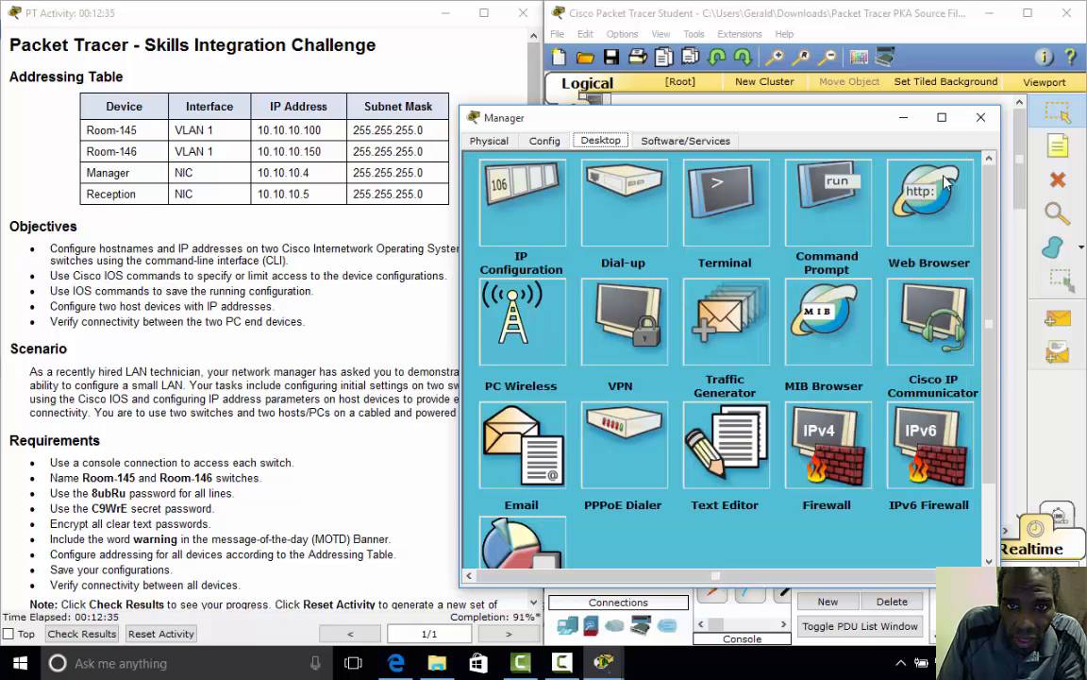
- Set the Reception PC's IP Configuration to 10.10.10.5 with mask 255.255.255.0
left_click(980, 118)
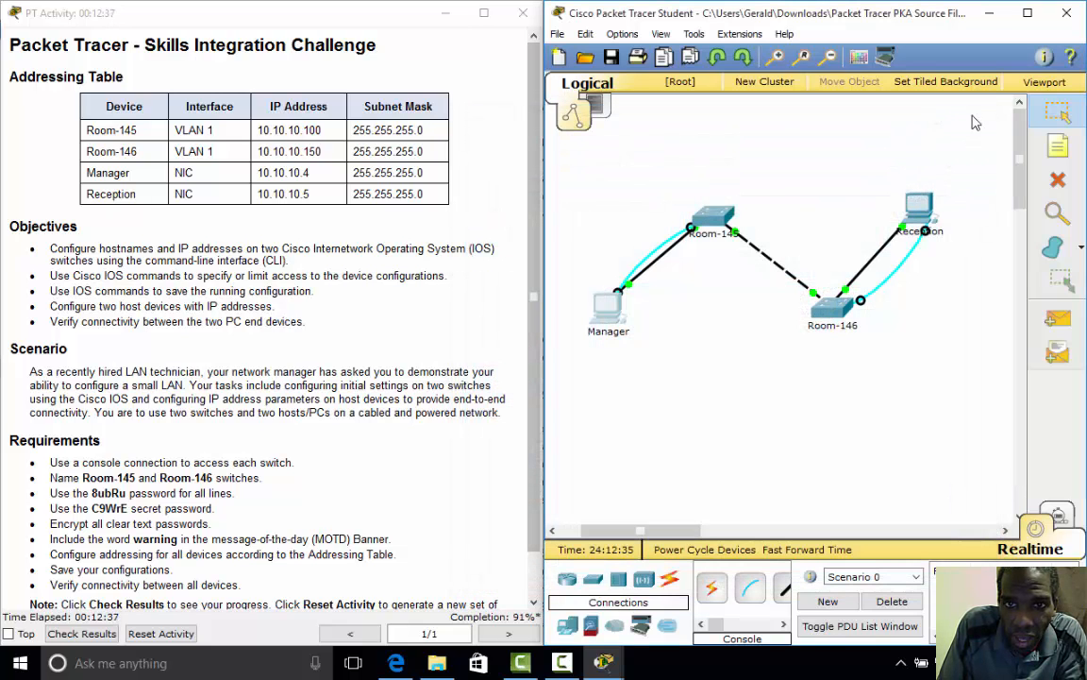
left_click(918, 208)
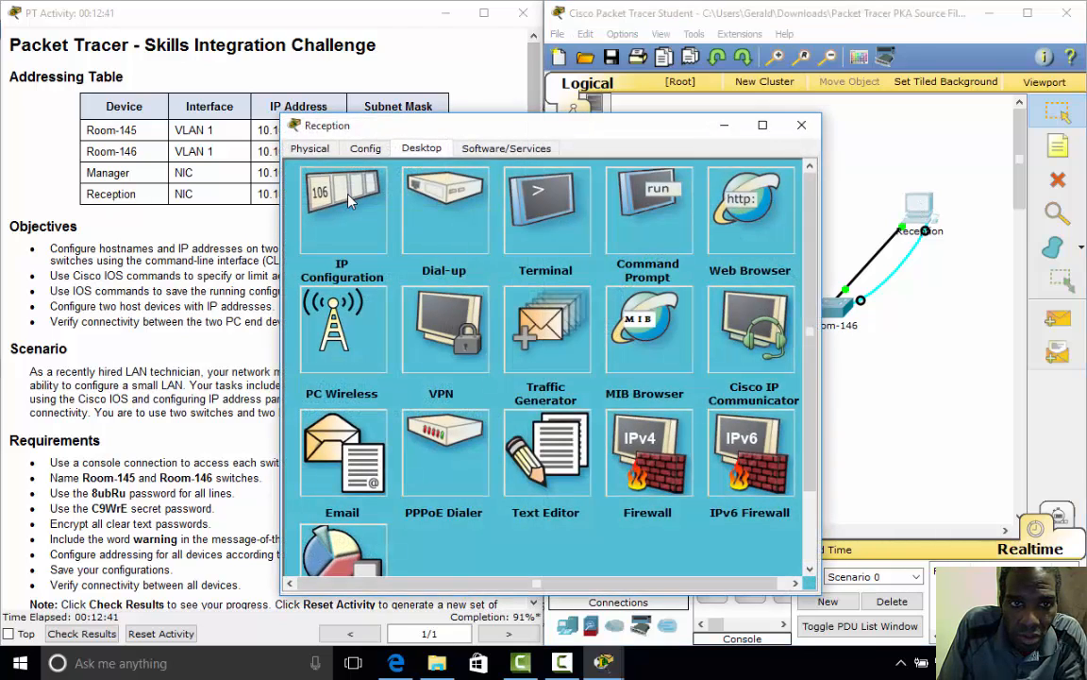
left_click(313, 174)
left_click_drag(347, 118, 569, 117)
left_click(703, 243)
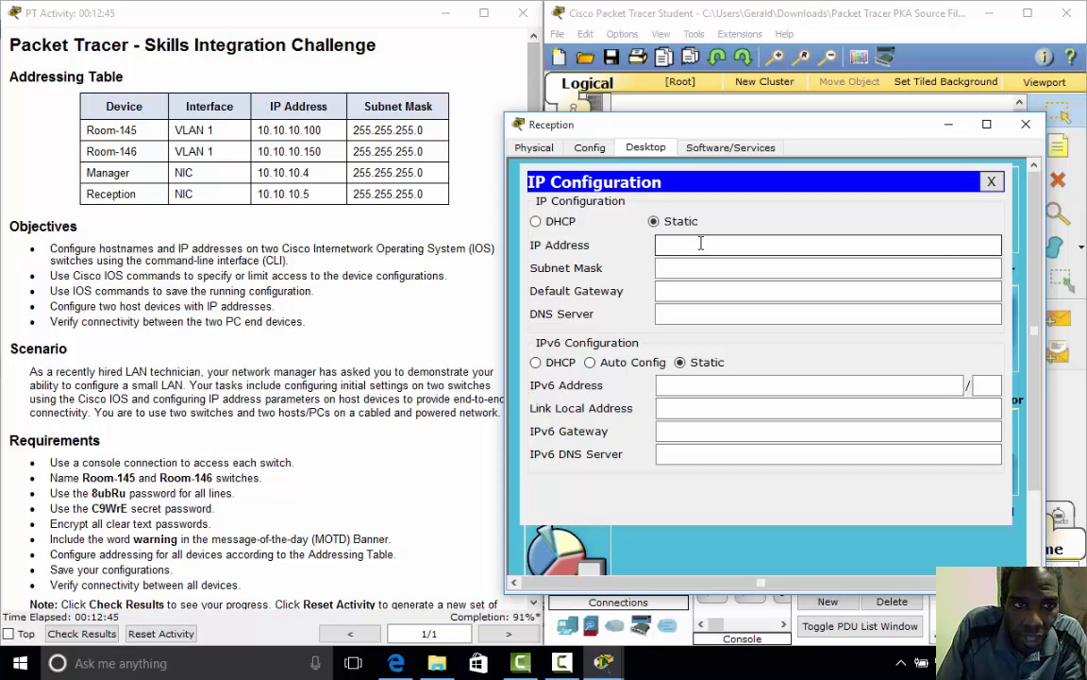
type("10")
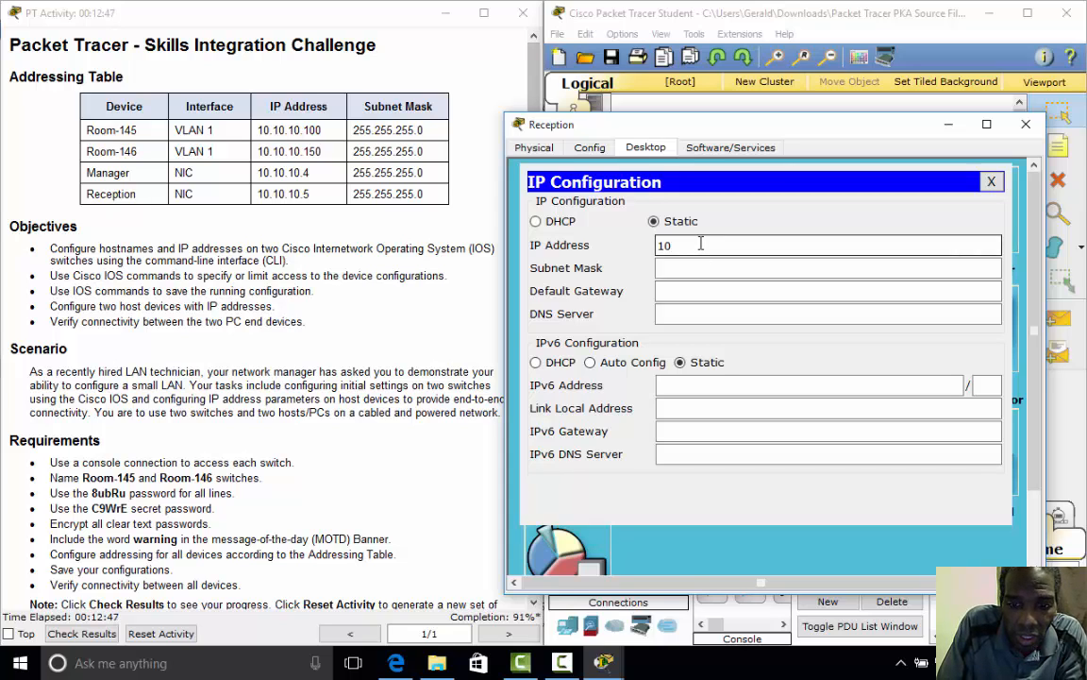
type(".10.1")
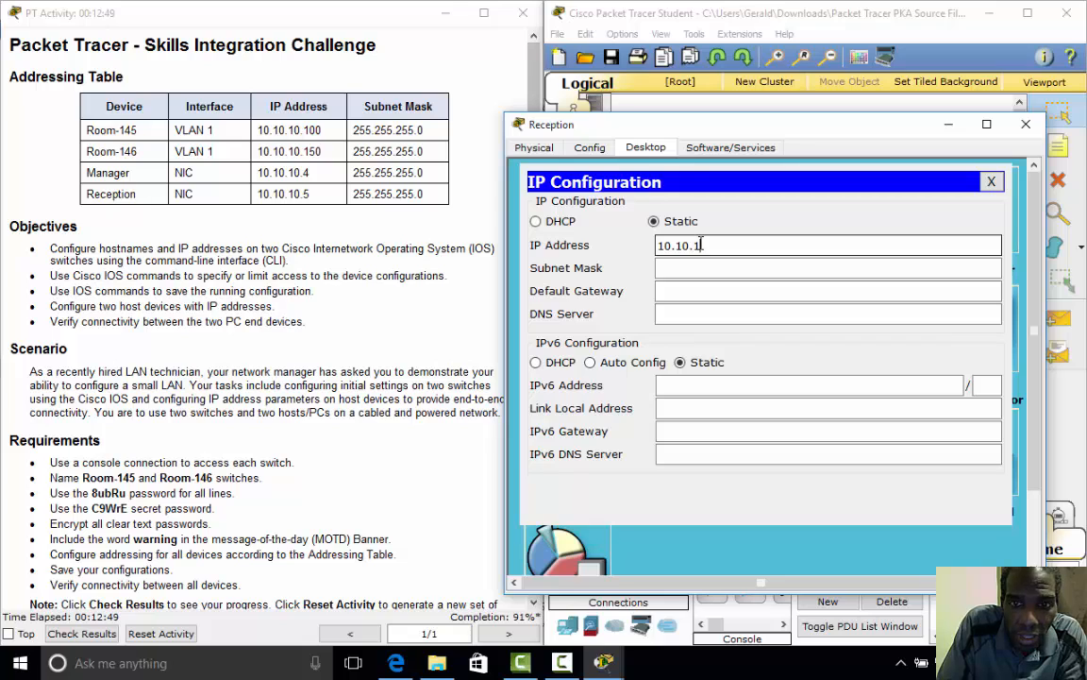
type("0.")
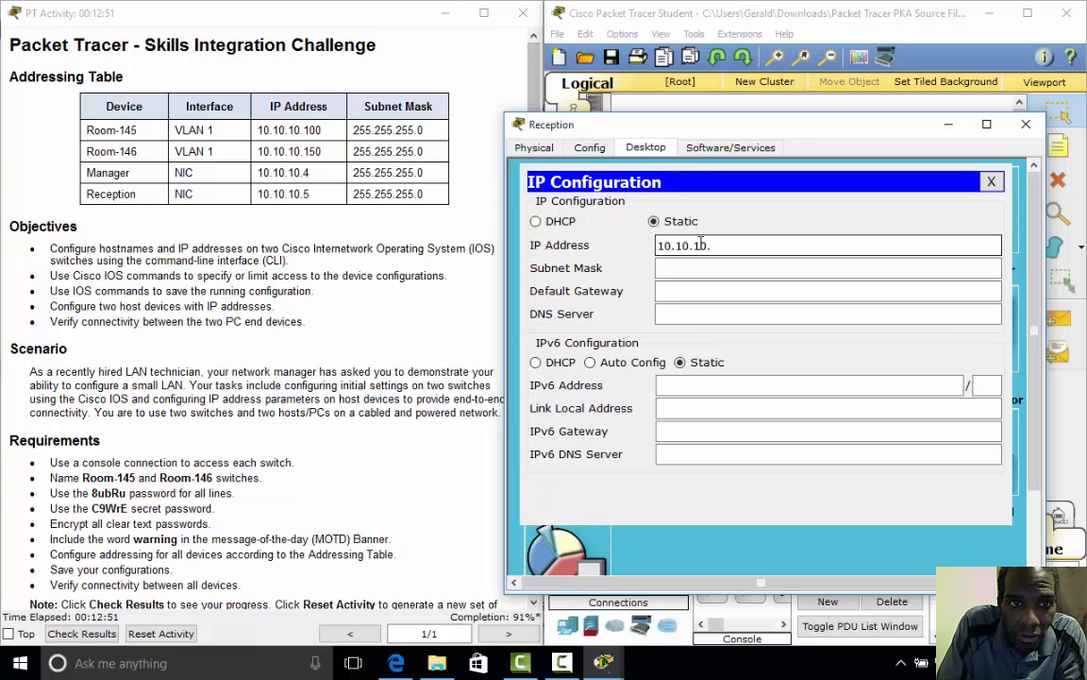
type("5")
key("Tab")
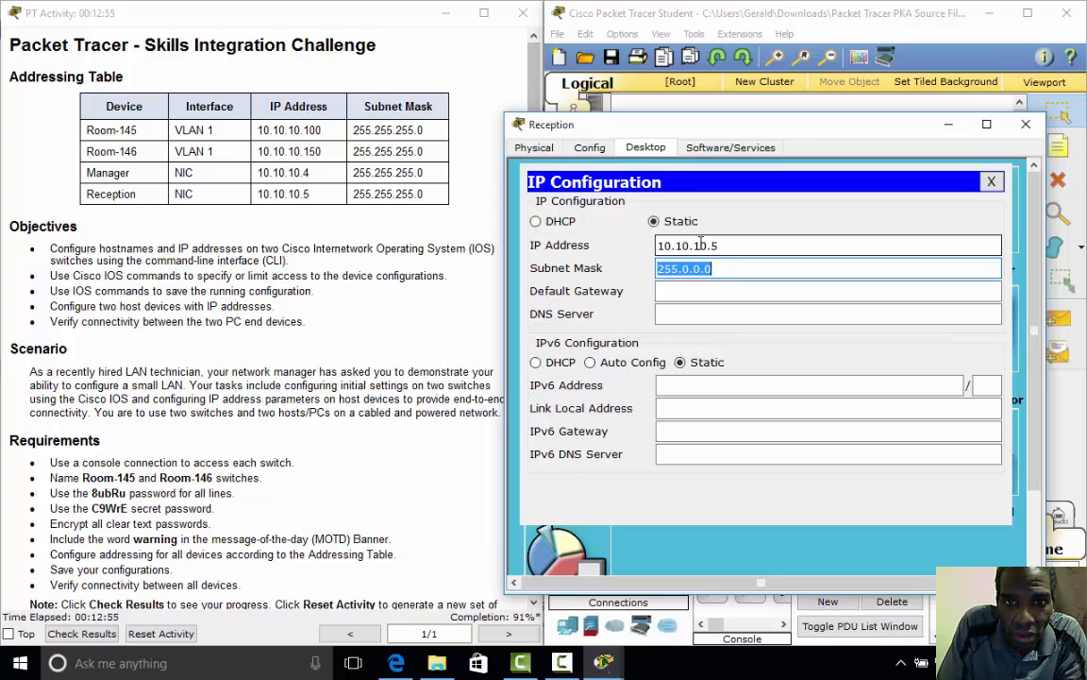
type("255.")
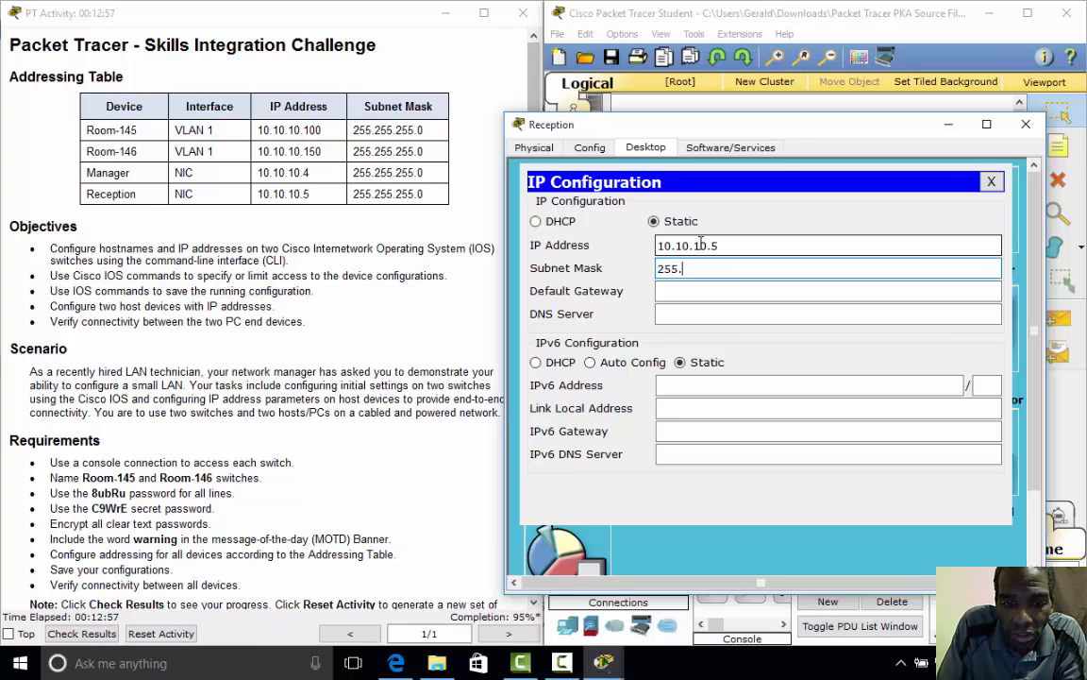
type("255.255.0")
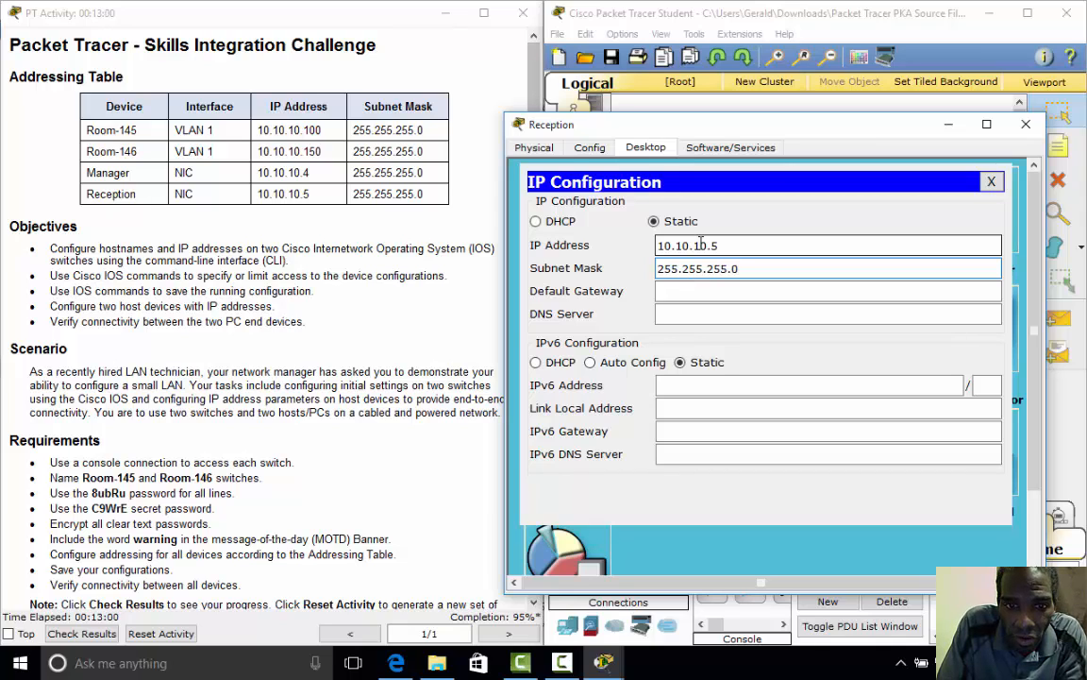
key("Tab")
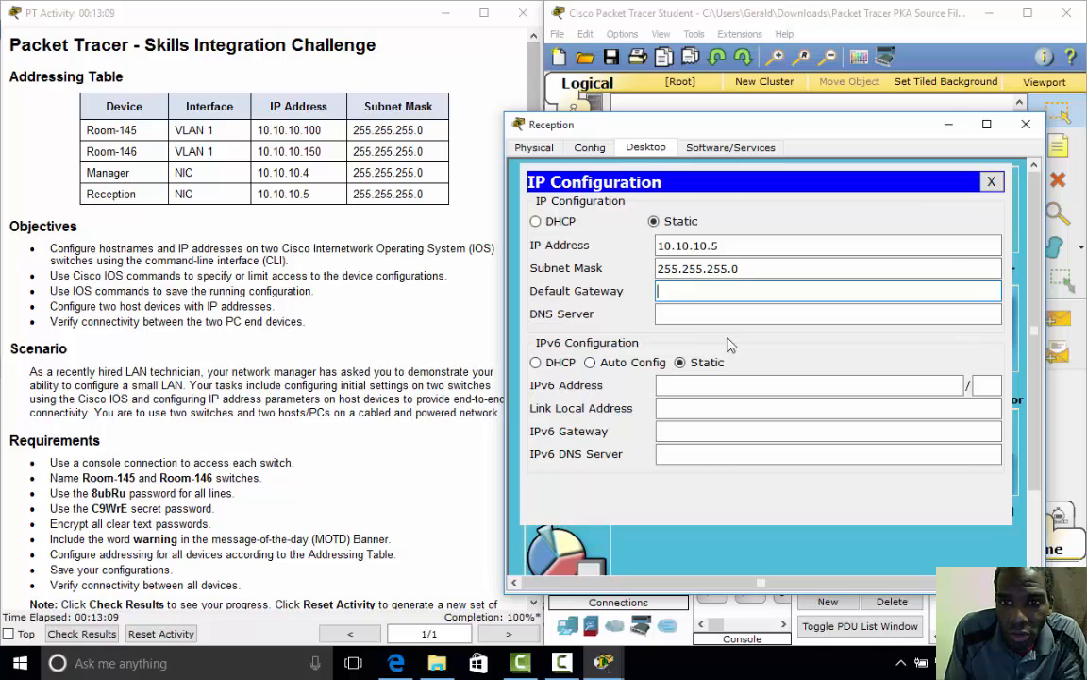
left_click(991, 183)
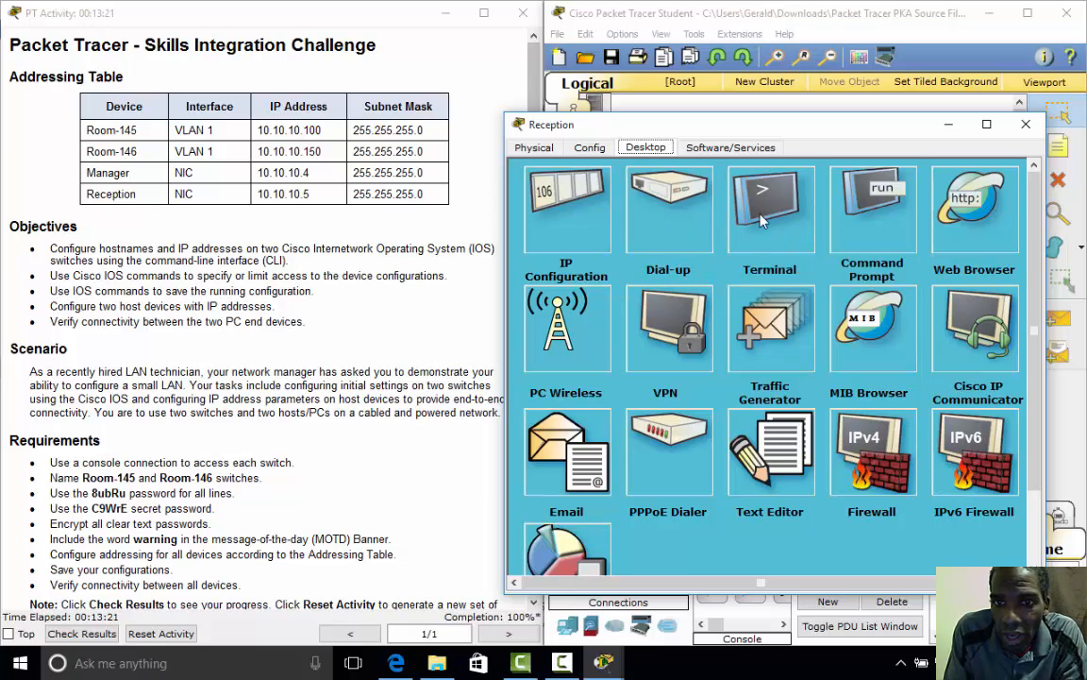
- In Reception's Command Prompt, run ipconfig and ping switch Room-146 at 10.10.10.150
left_click(872, 214)
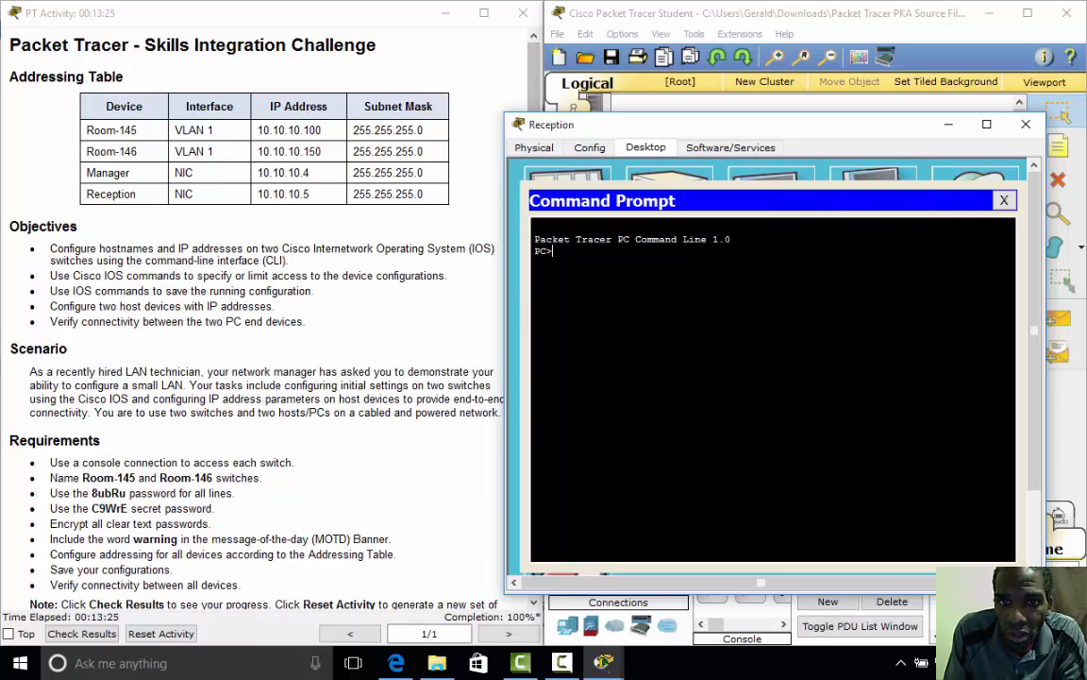
type("ipc")
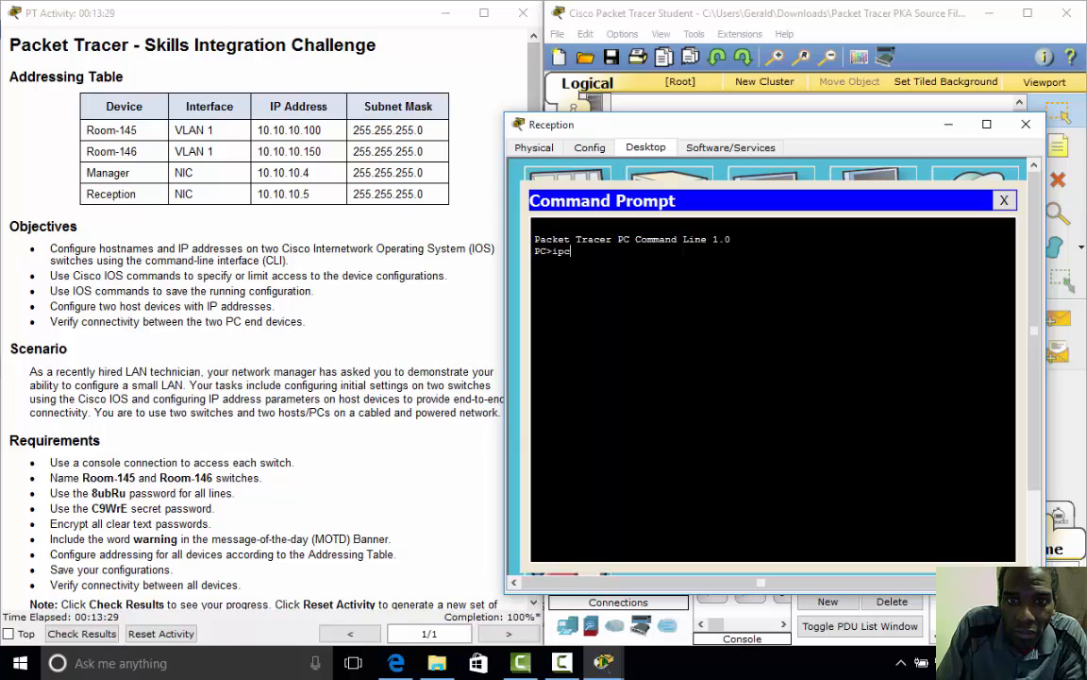
type("onfi")
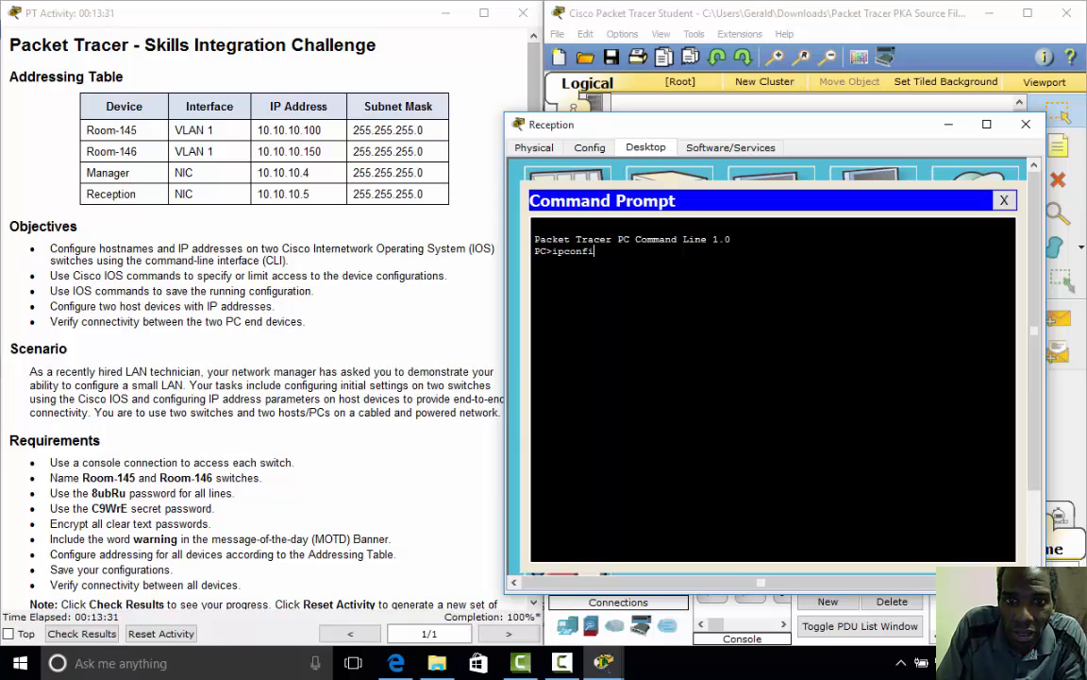
type("g")
key("Return")
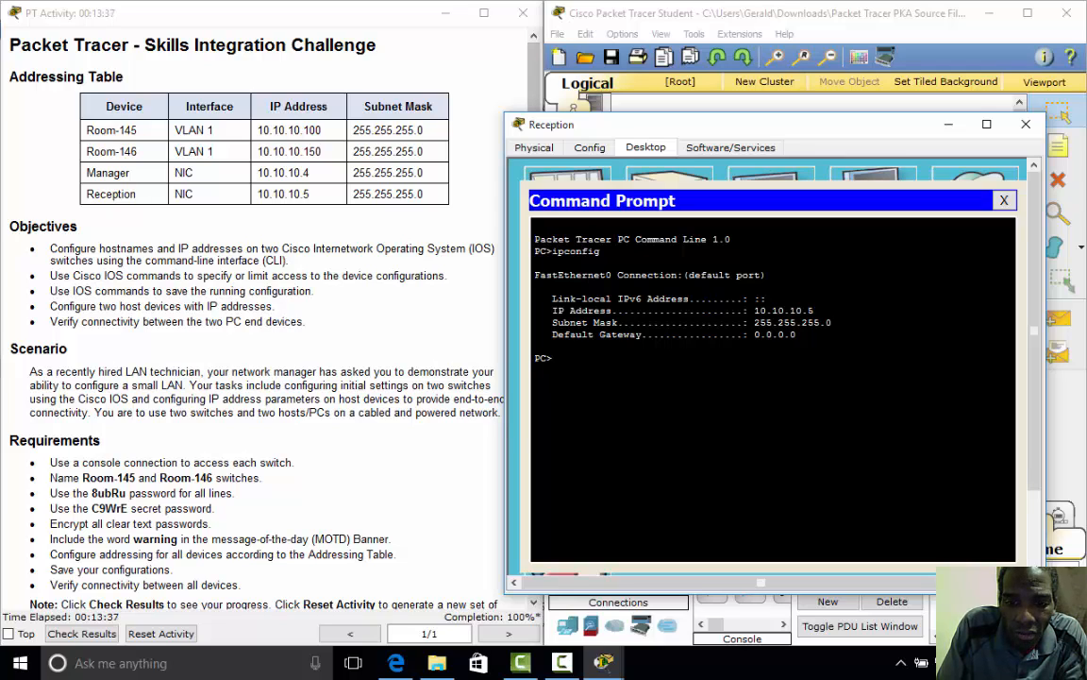
type("ping")
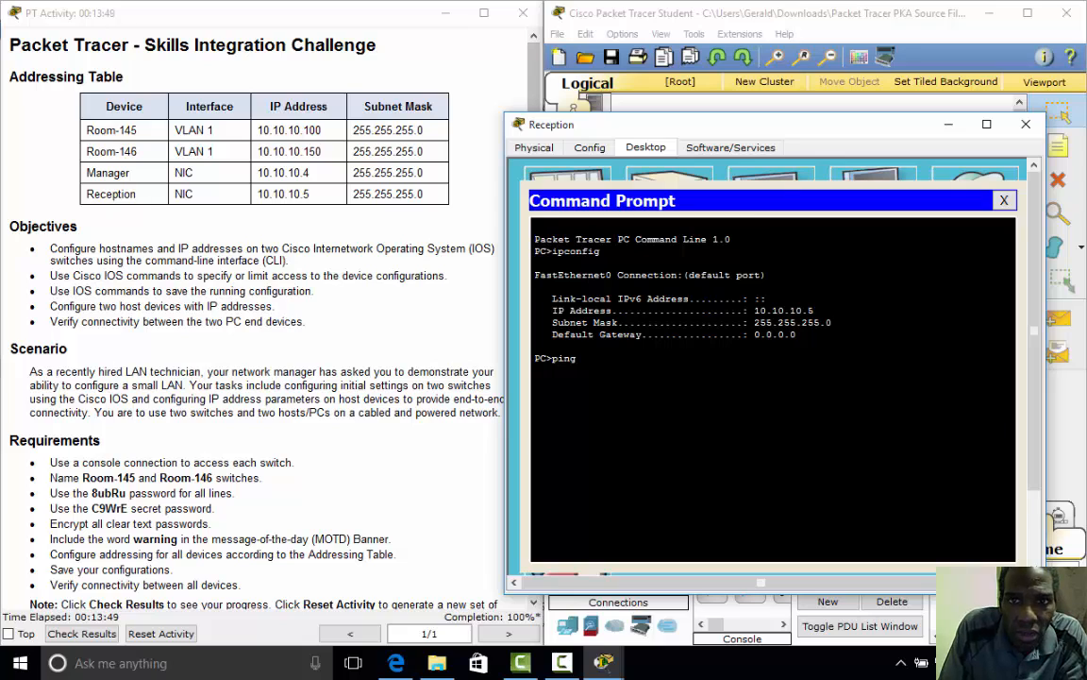
left_click_drag(821, 125, 579, 135)
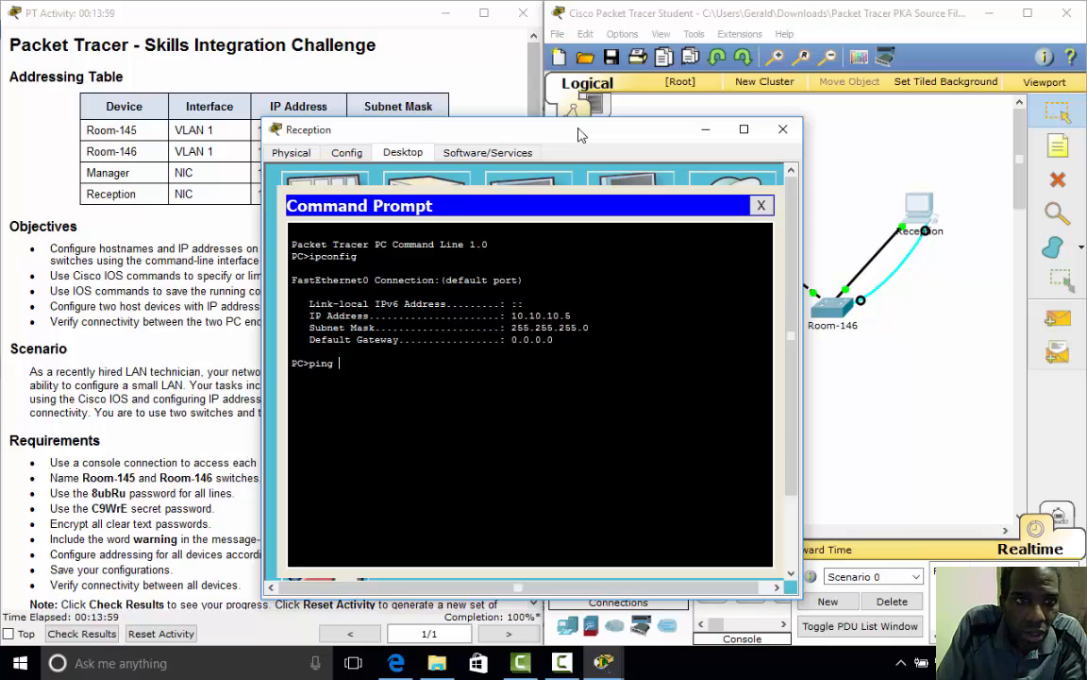
left_click_drag(488, 128, 629, 119)
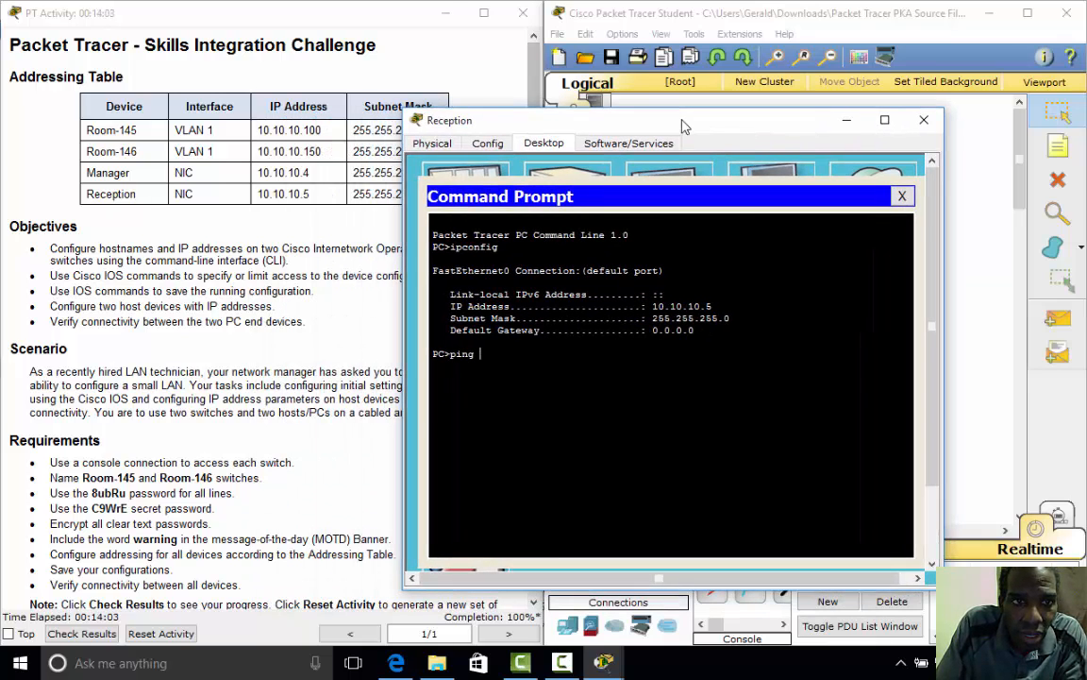
type("10.1")
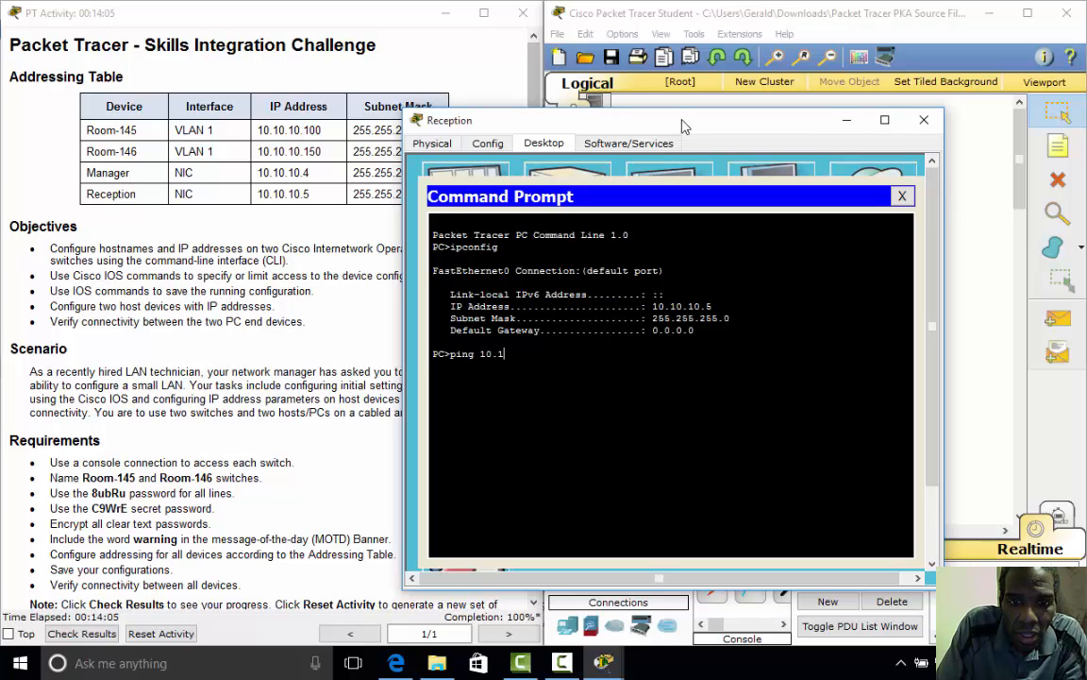
type("0.10.10")
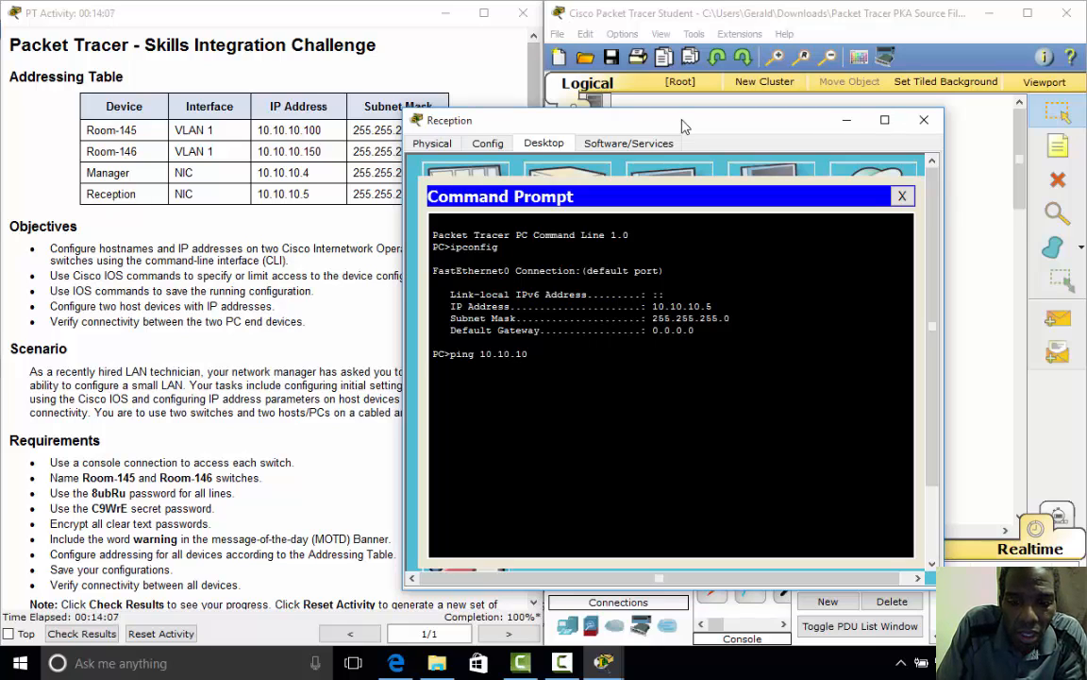
type("50")
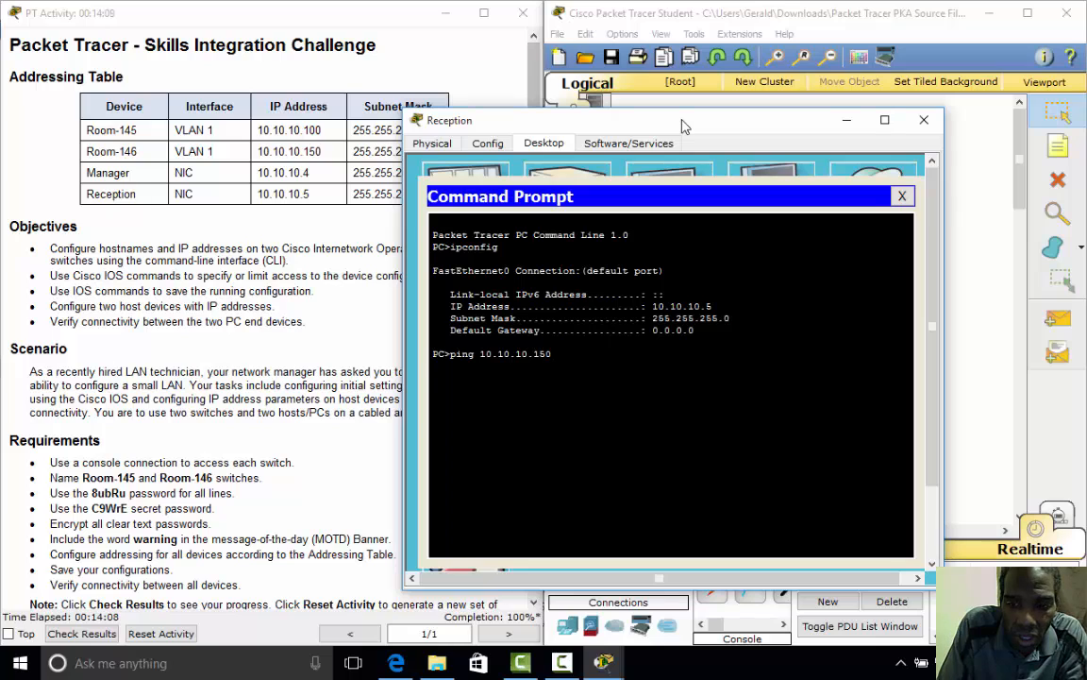
key("Return")
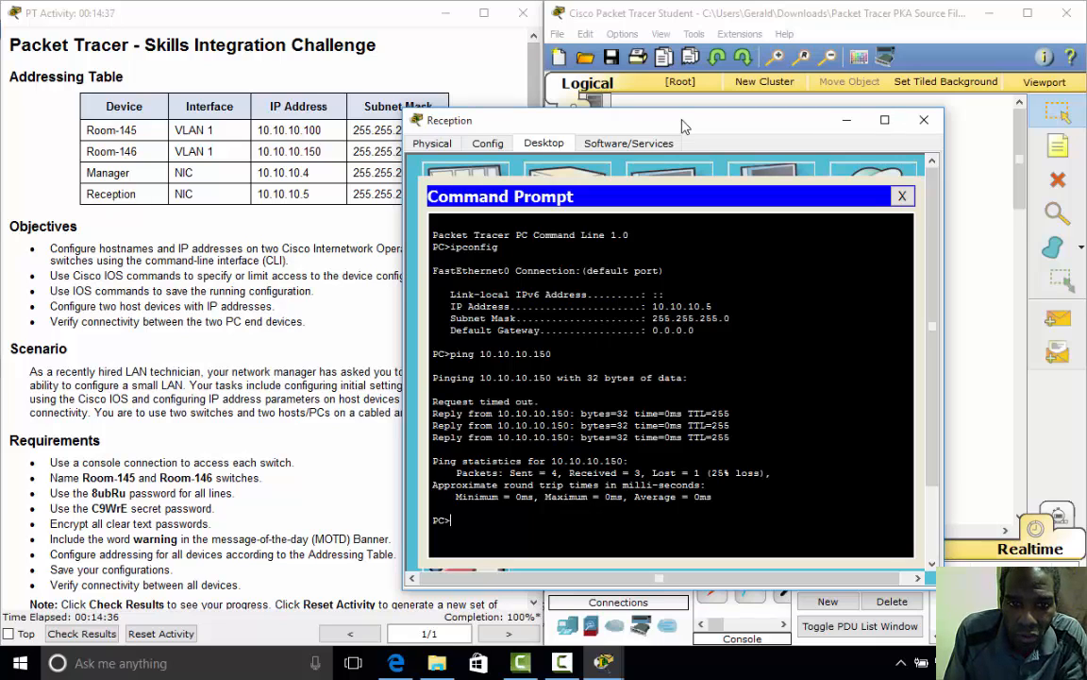
- Ping switch Room-145 at 10.10.10.100 twice, then the Manager PC at 10.10.10.4
key("Up")
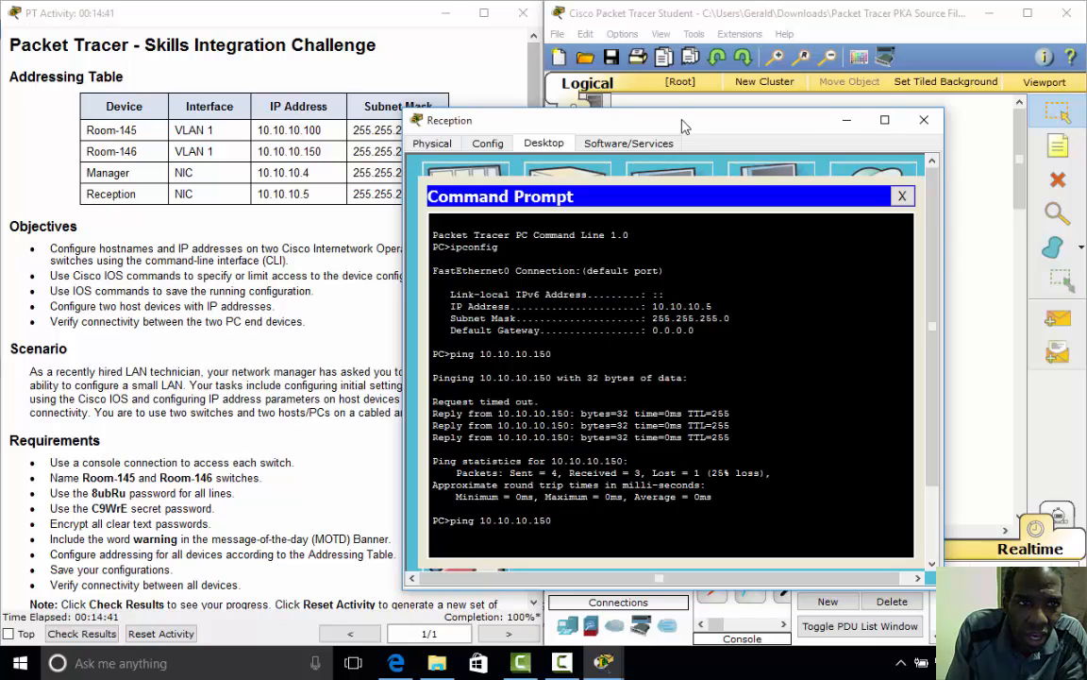
key("BackSpace")
key("BackSpace")
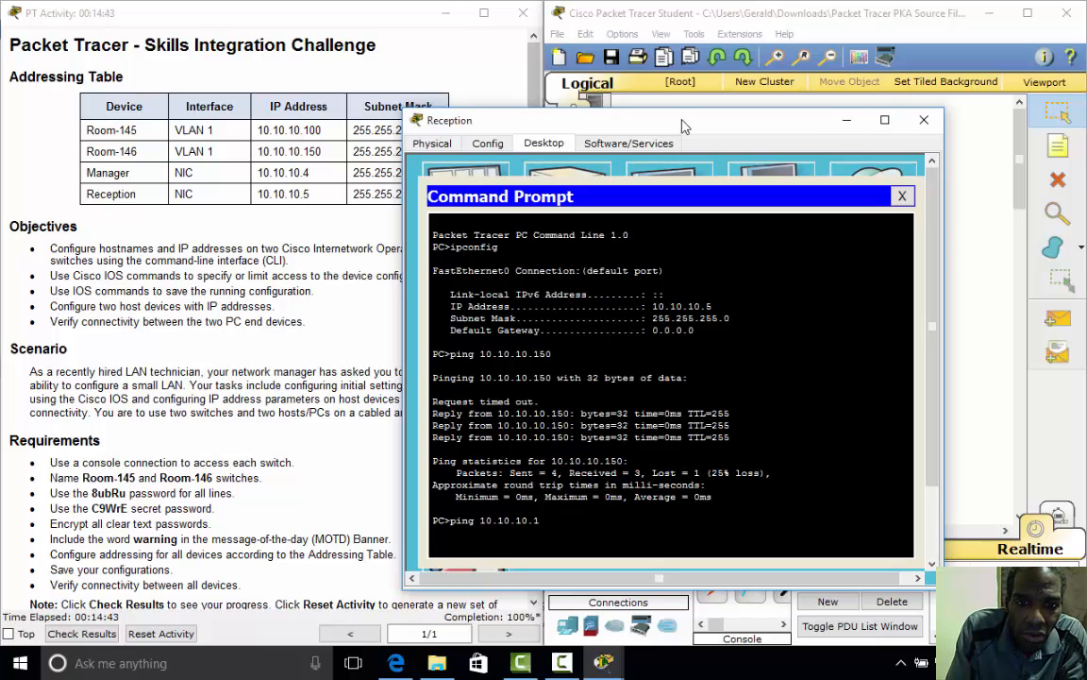
type("00")
key("Return")
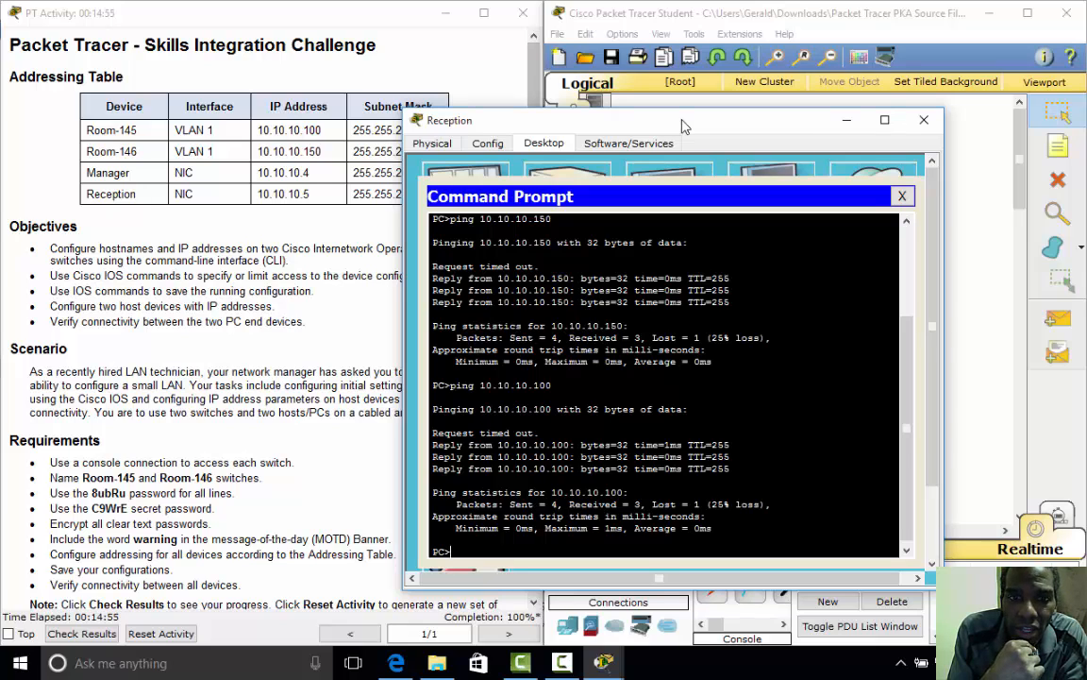
key("Up")
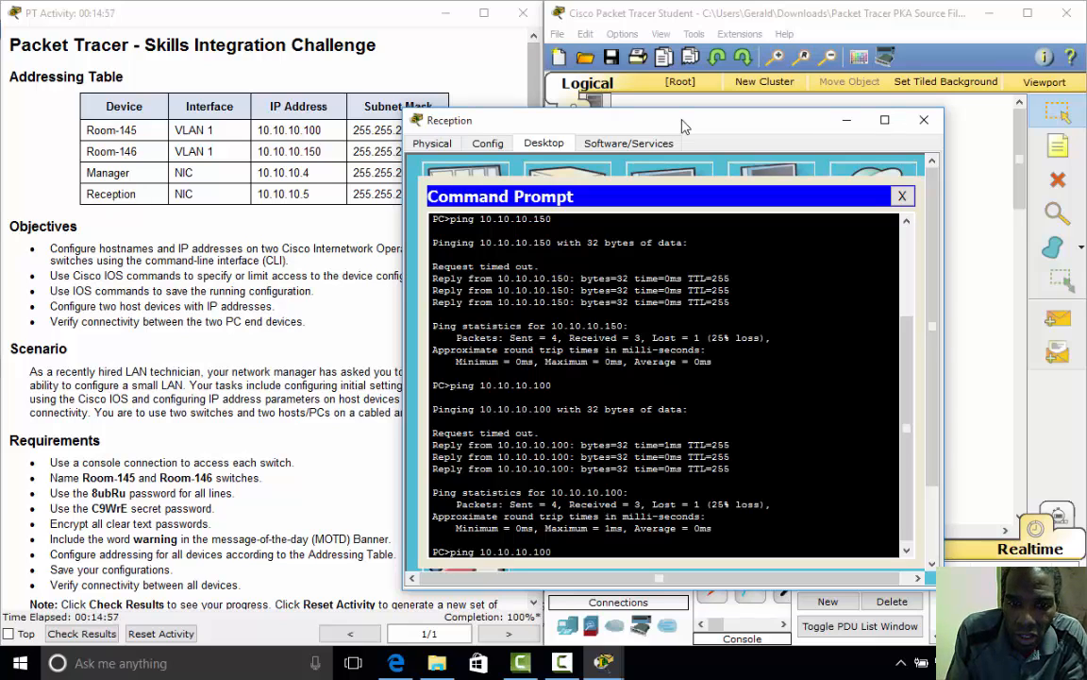
key("Return")
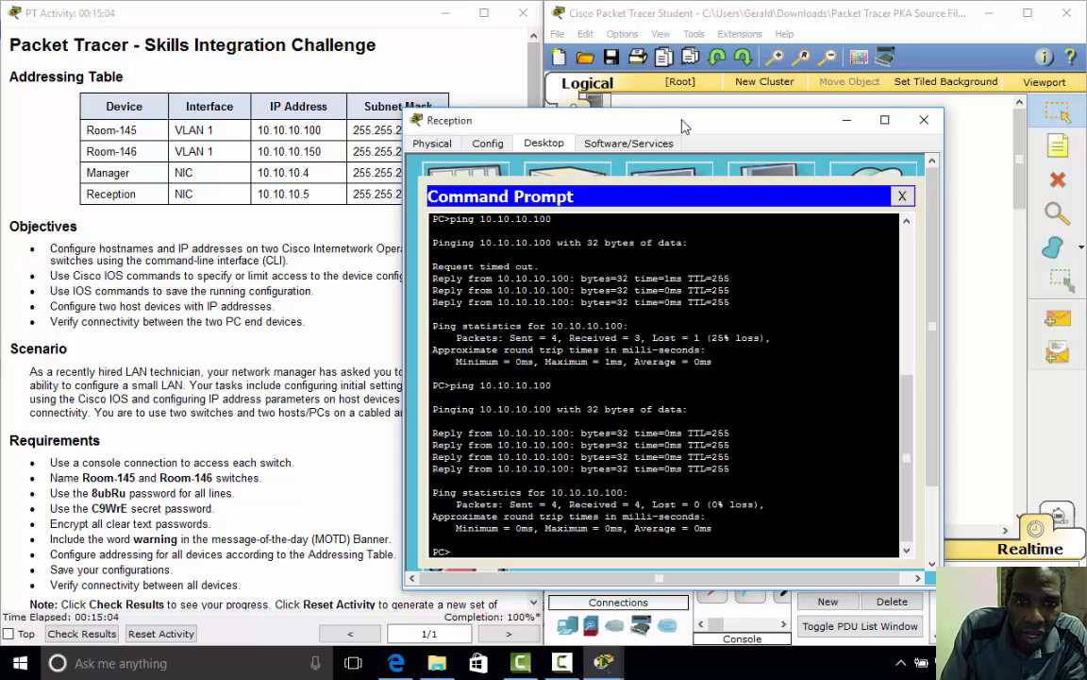
key("Up")
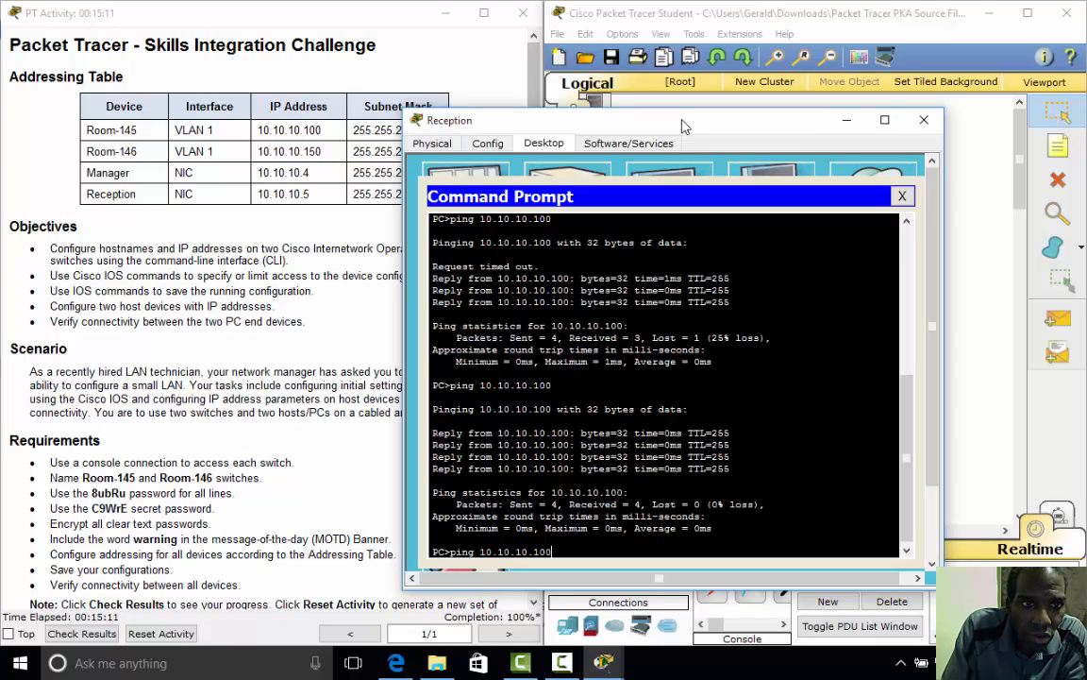
key("BackSpace")
key("BackSpace")
key("BackSpace")
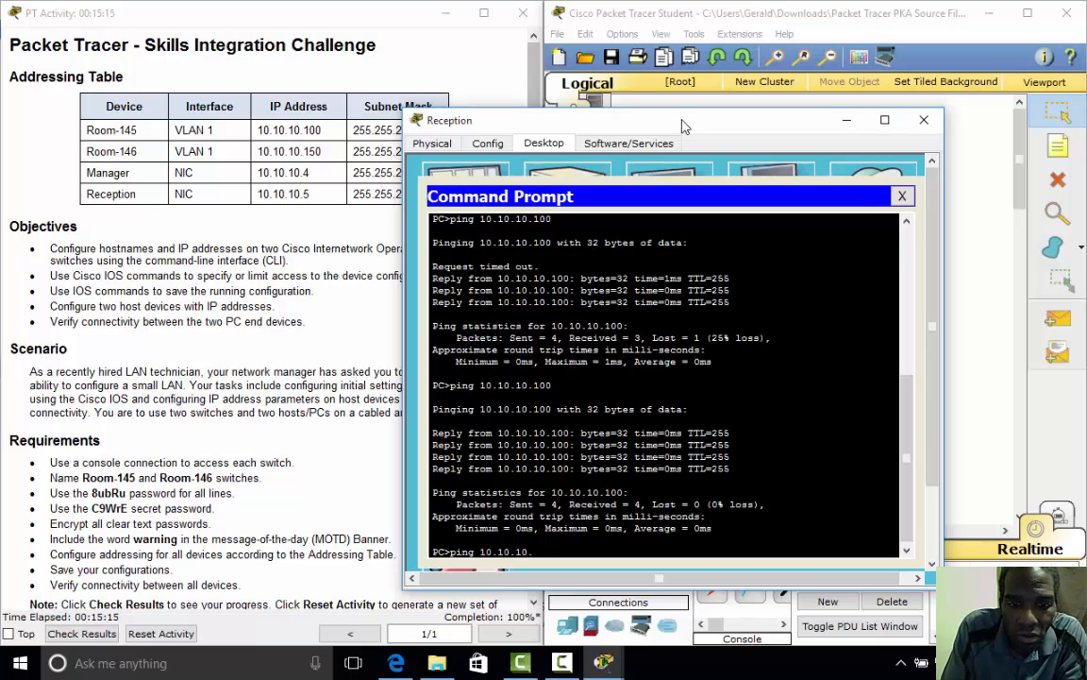
type("4")
key("Return")
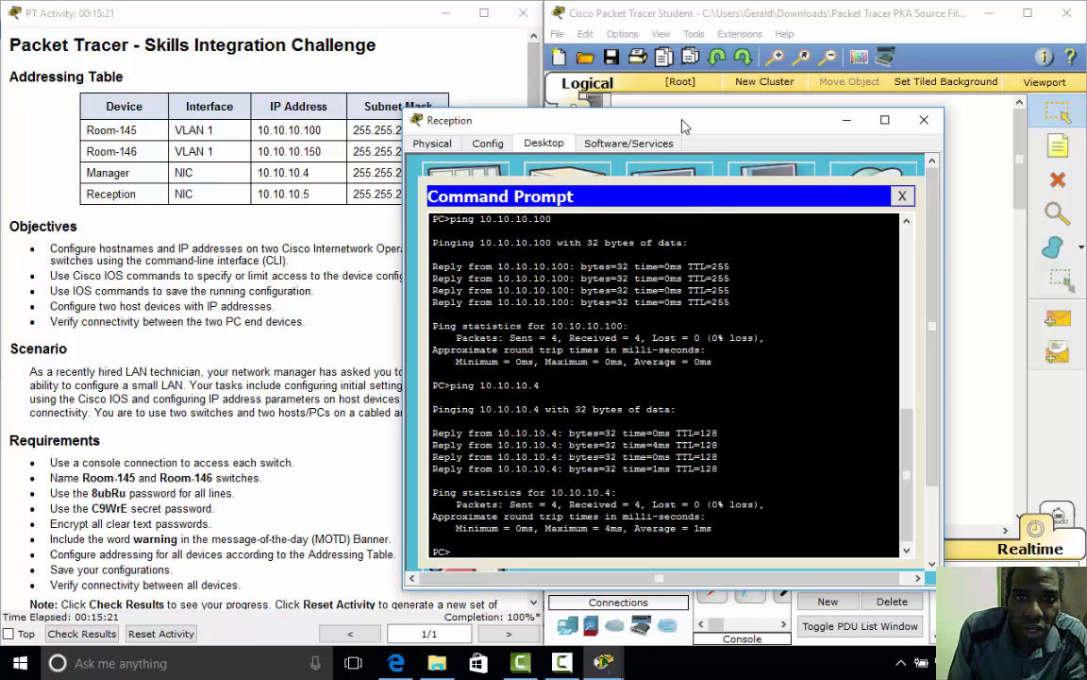
- Close the Reception PC's windows and launch a Command Prompt on the Manager PC
left_click(903, 196)
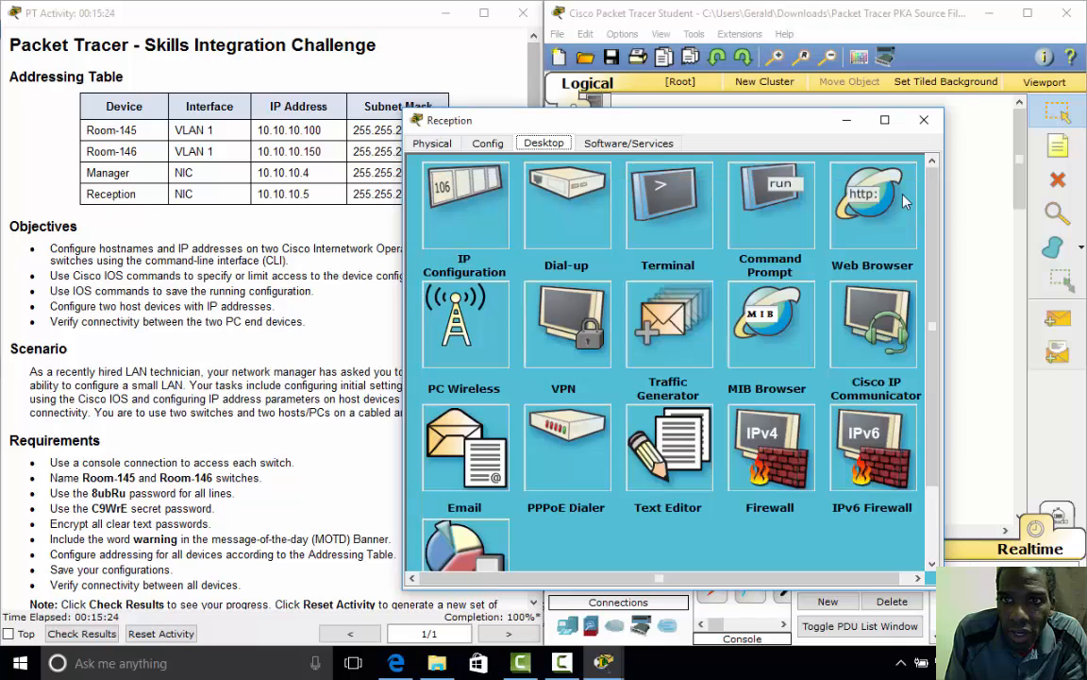
left_click(924, 121)
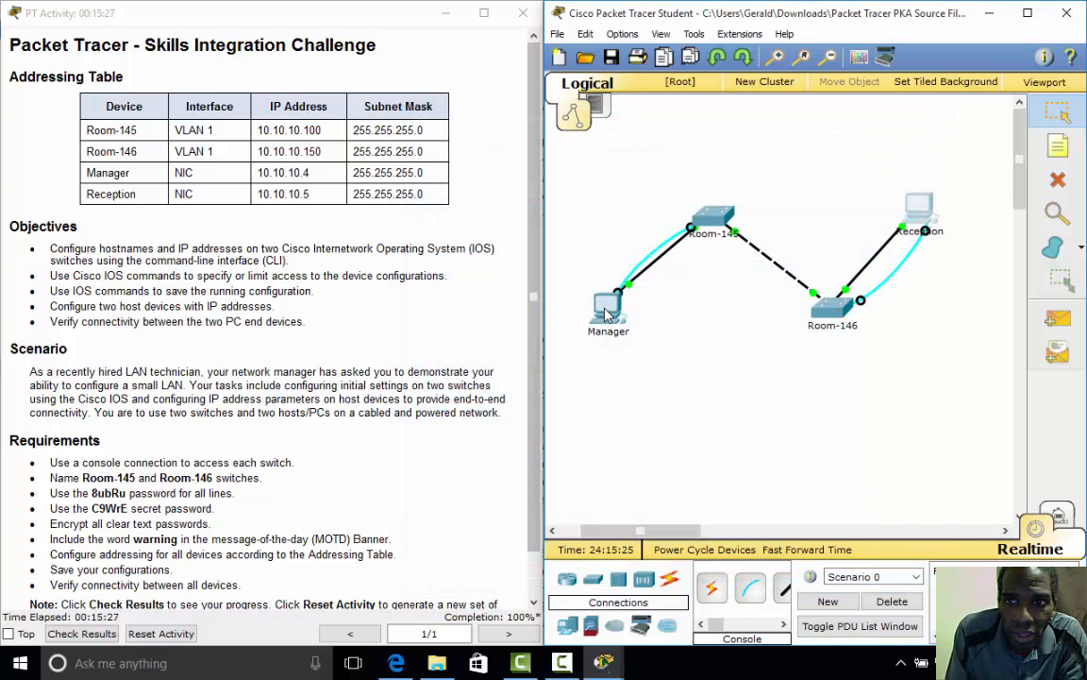
left_click(606, 314)
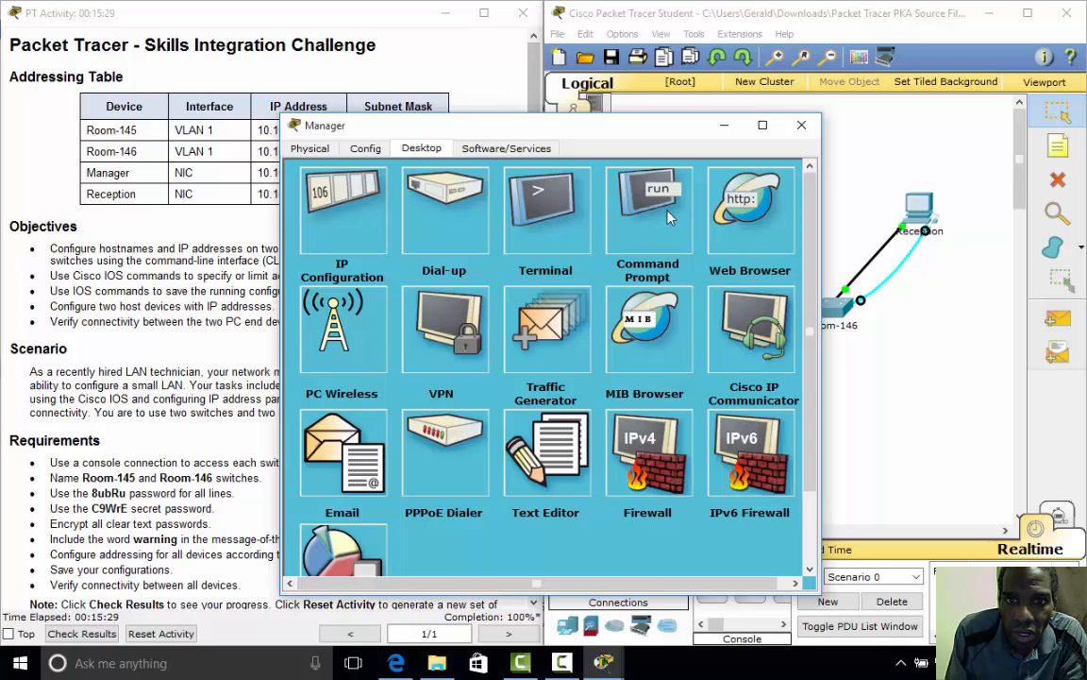
left_click(667, 217)
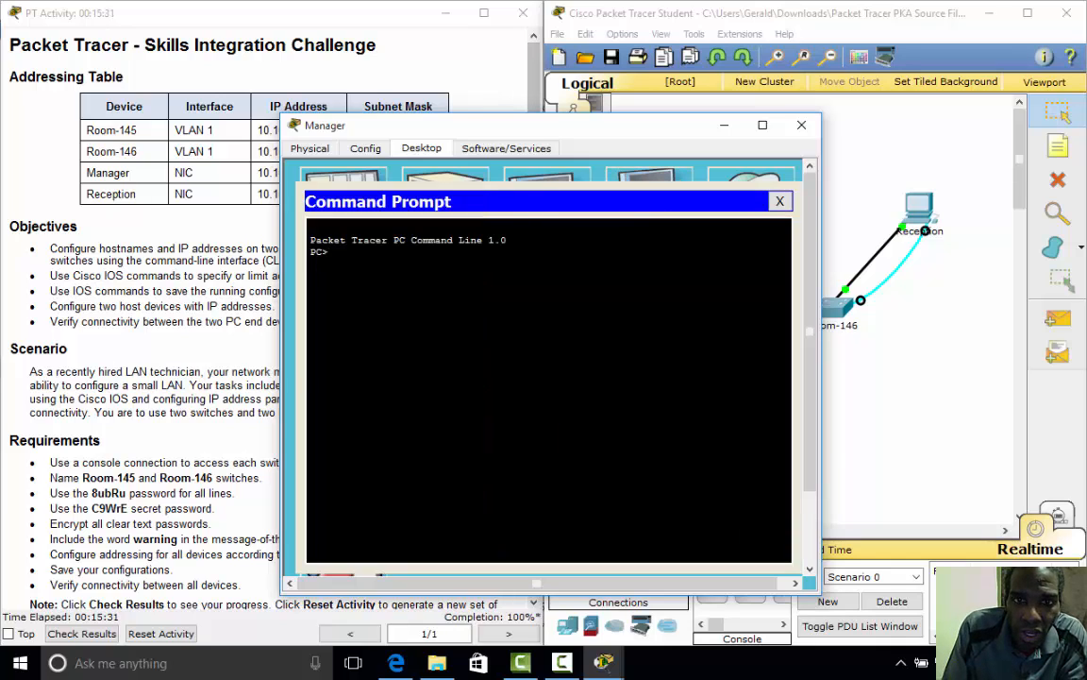
- On Manager, run ipconfig and ping the Reception PC at 10.10.10.5
left_click_drag(487, 125, 616, 157)
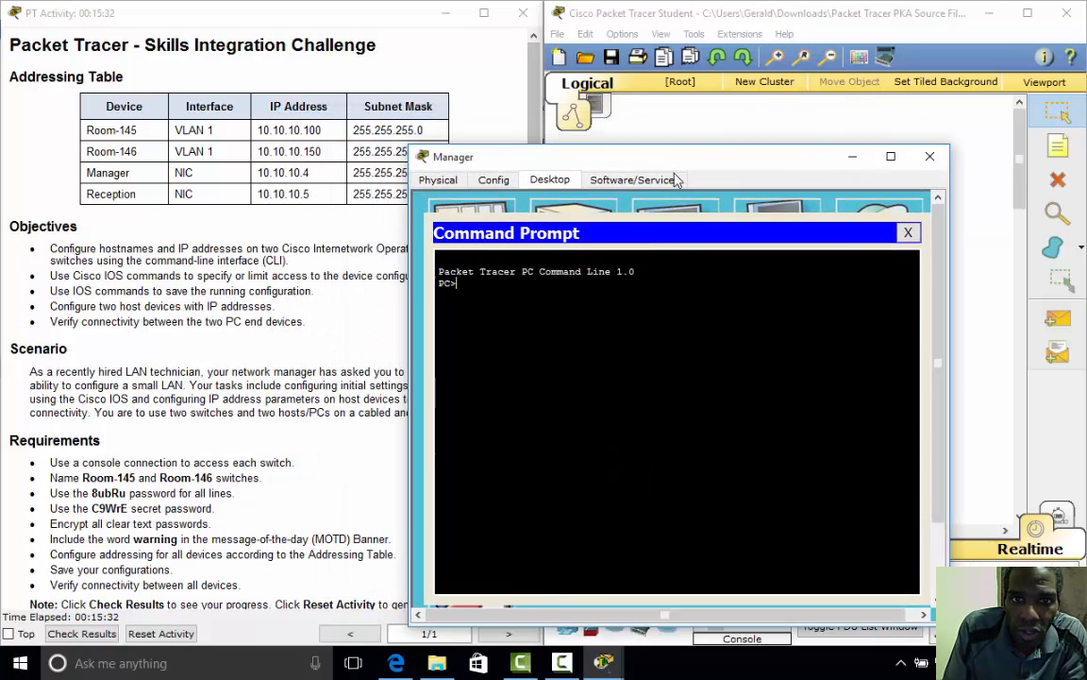
left_click_drag(675, 174, 675, 175)
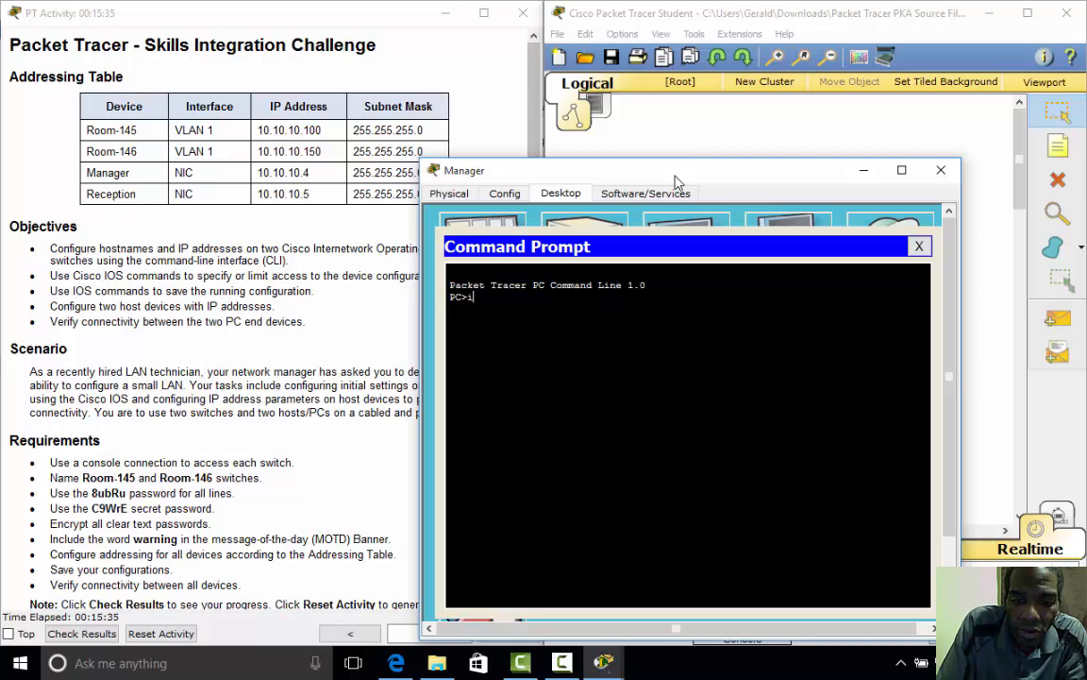
type("ip")
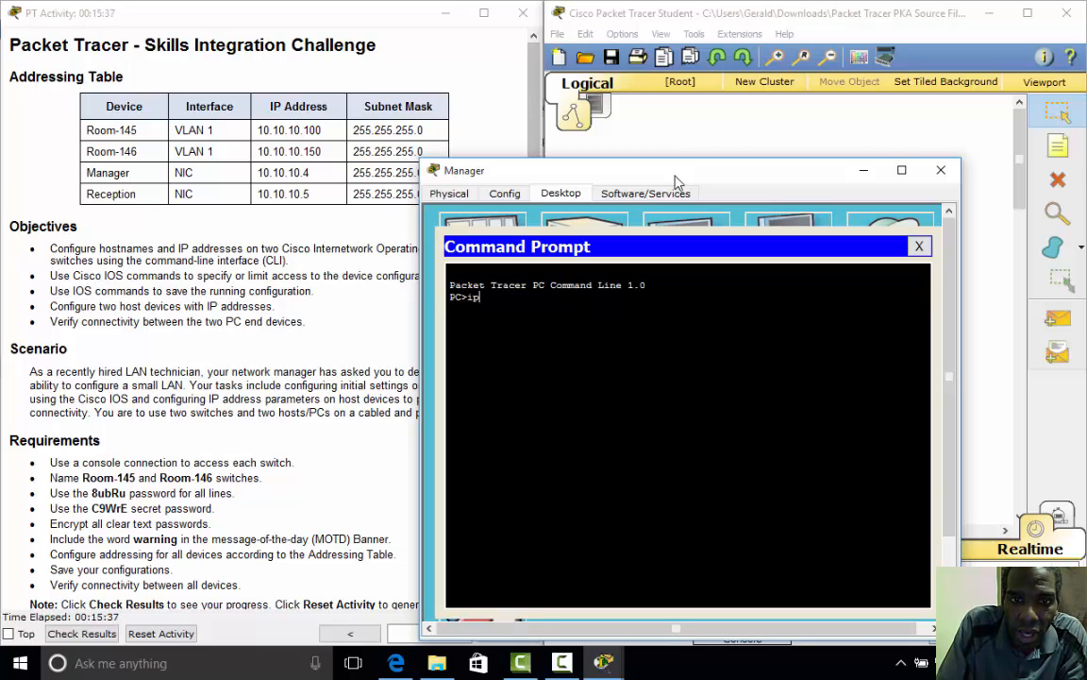
type("config")
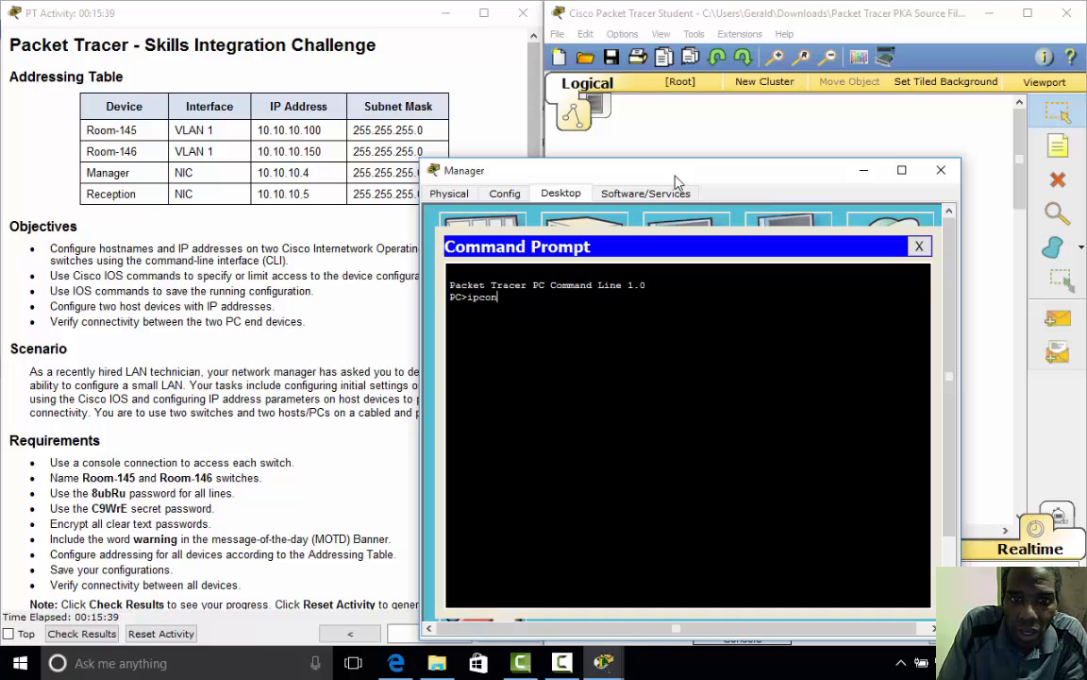
key("Return")
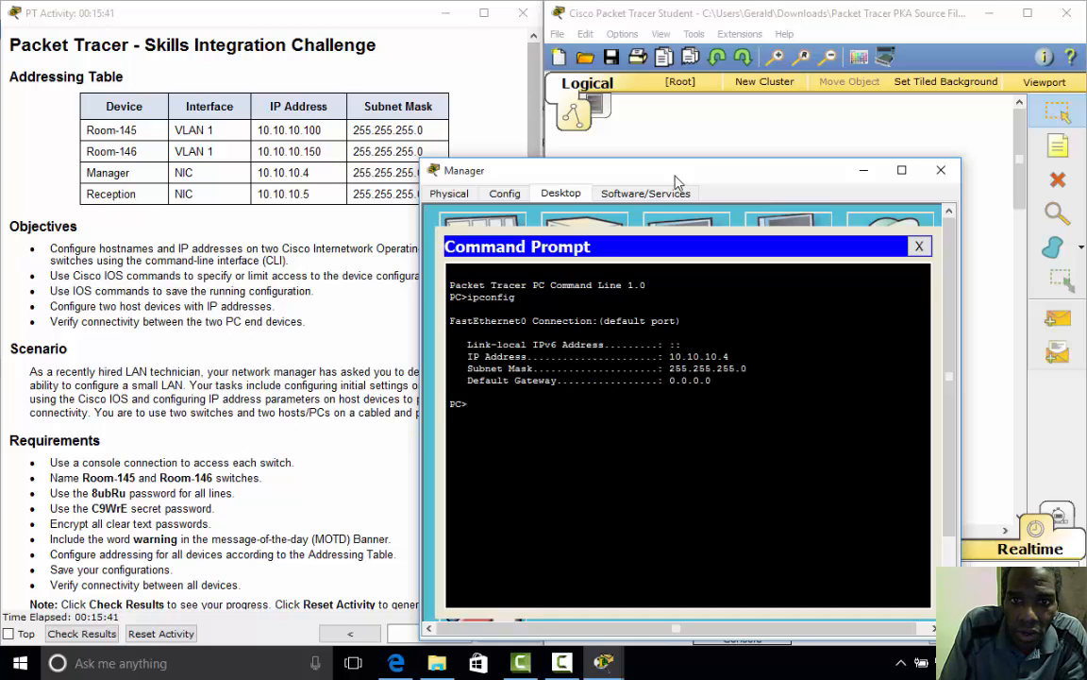
type("ping")
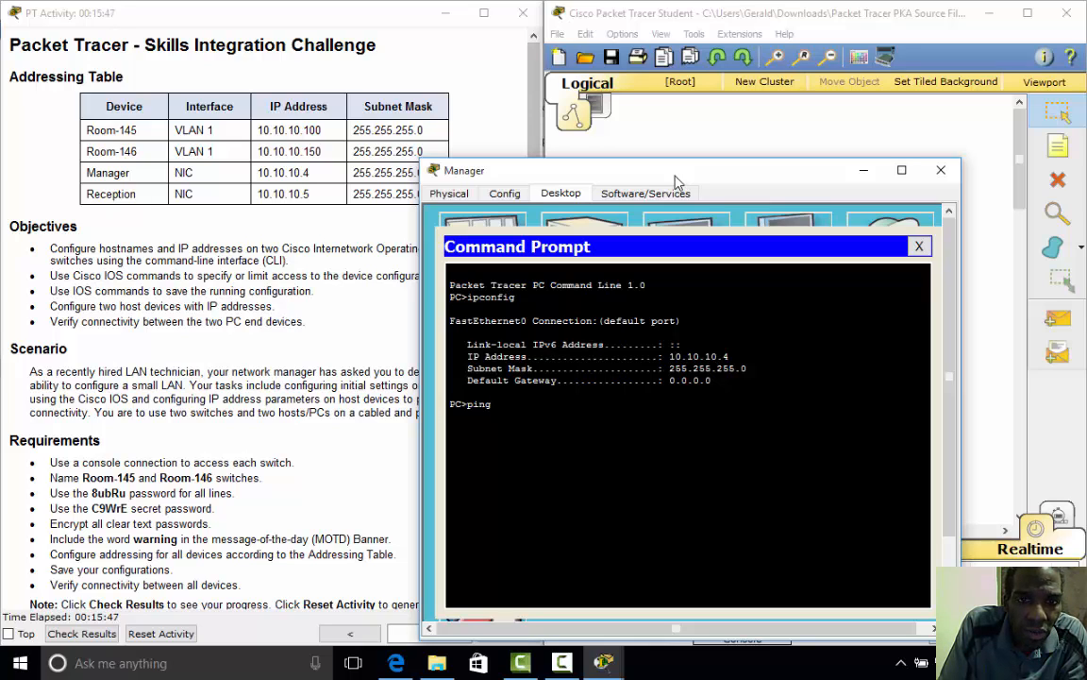
type(" 10.")
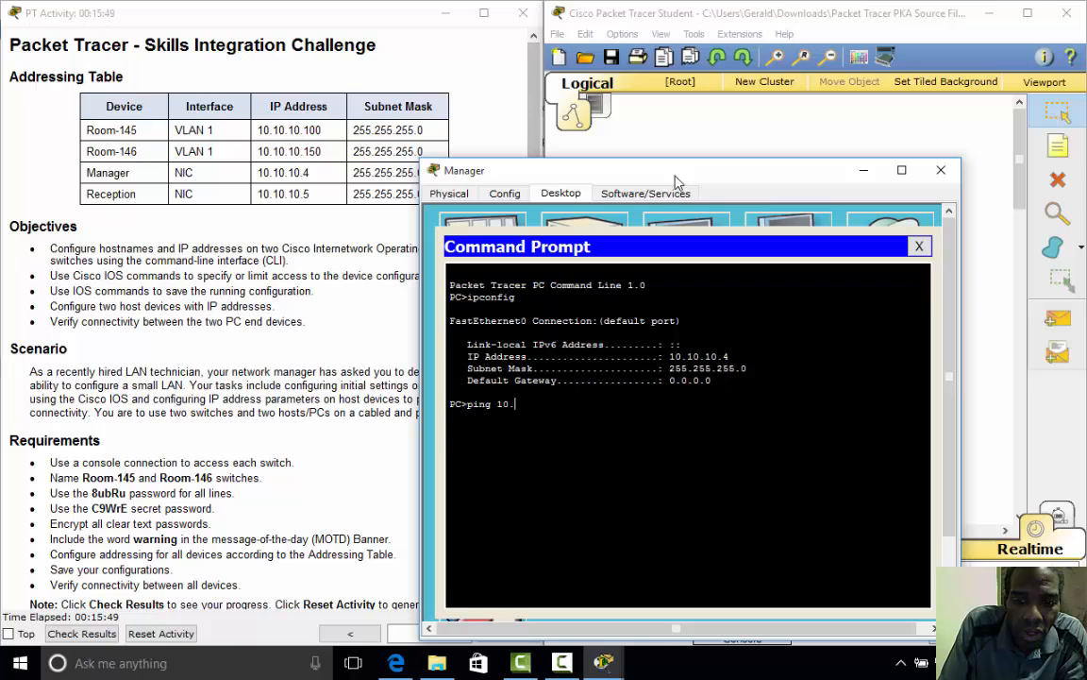
type("10.1")
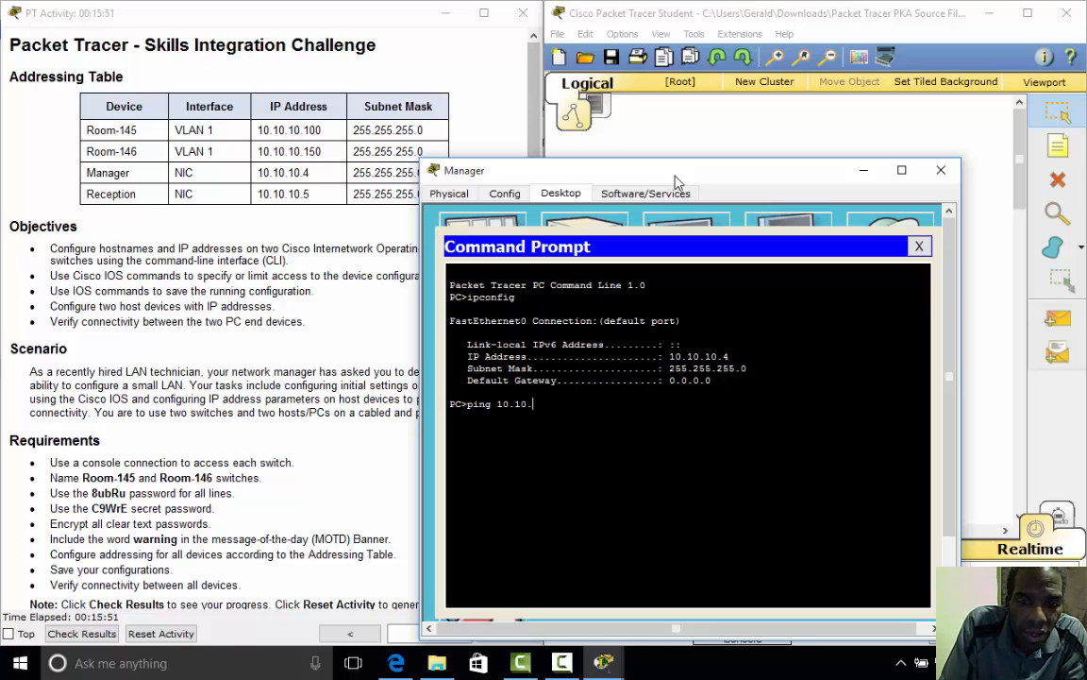
type("0.")
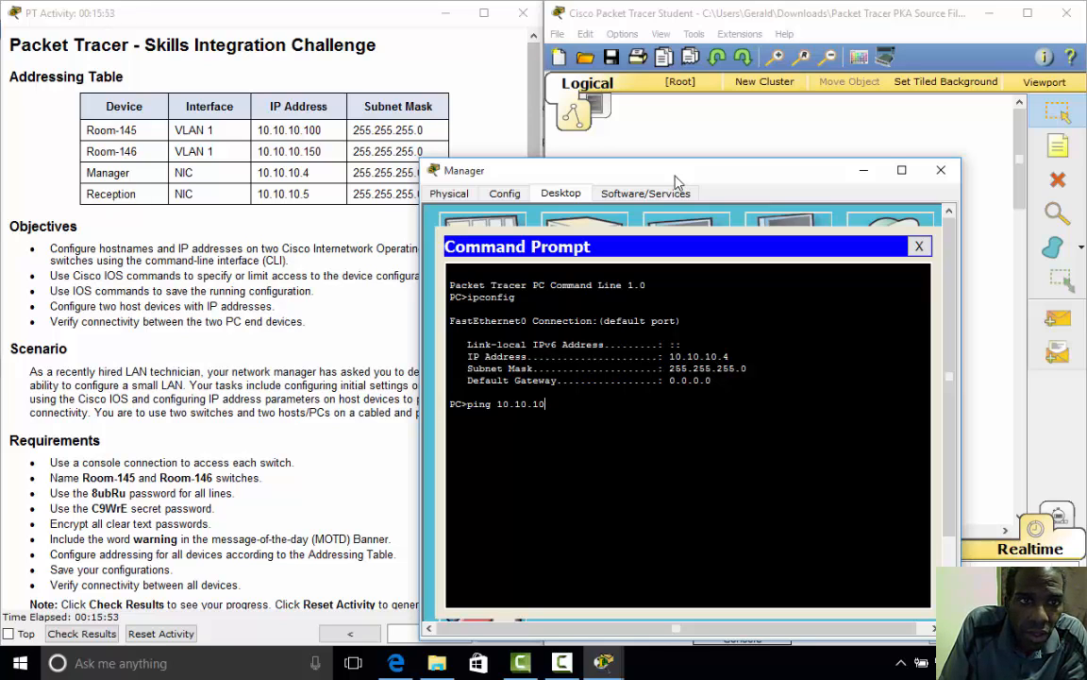
type("5")
key("Return")
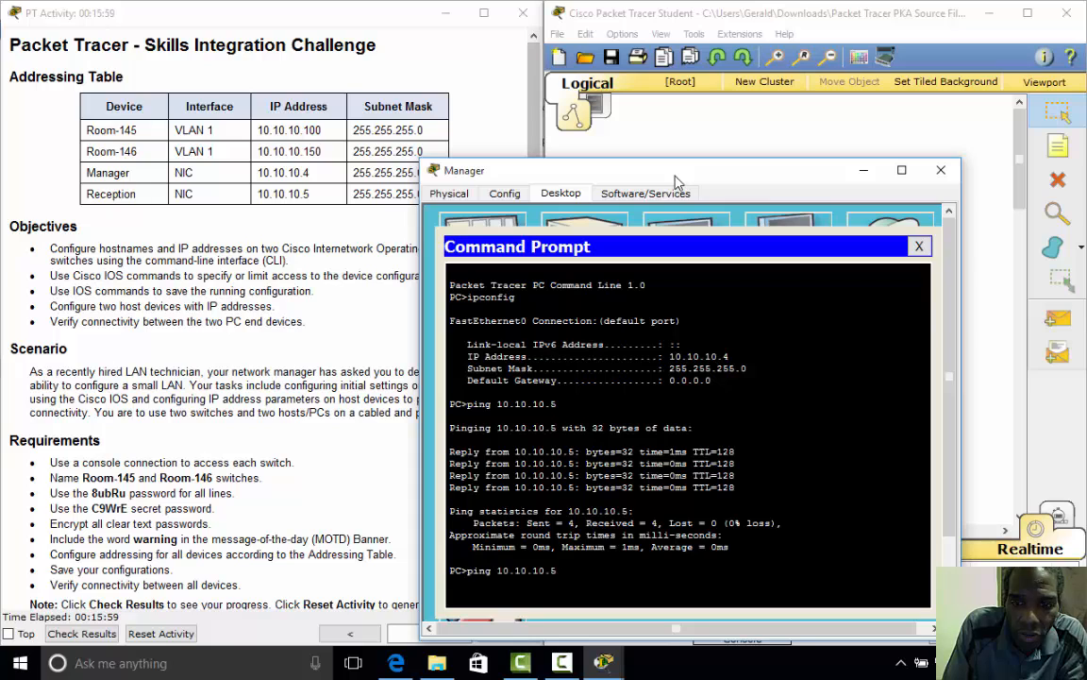
- Ping switch Room-145 at 10.10.10.100 twice
key("Up")
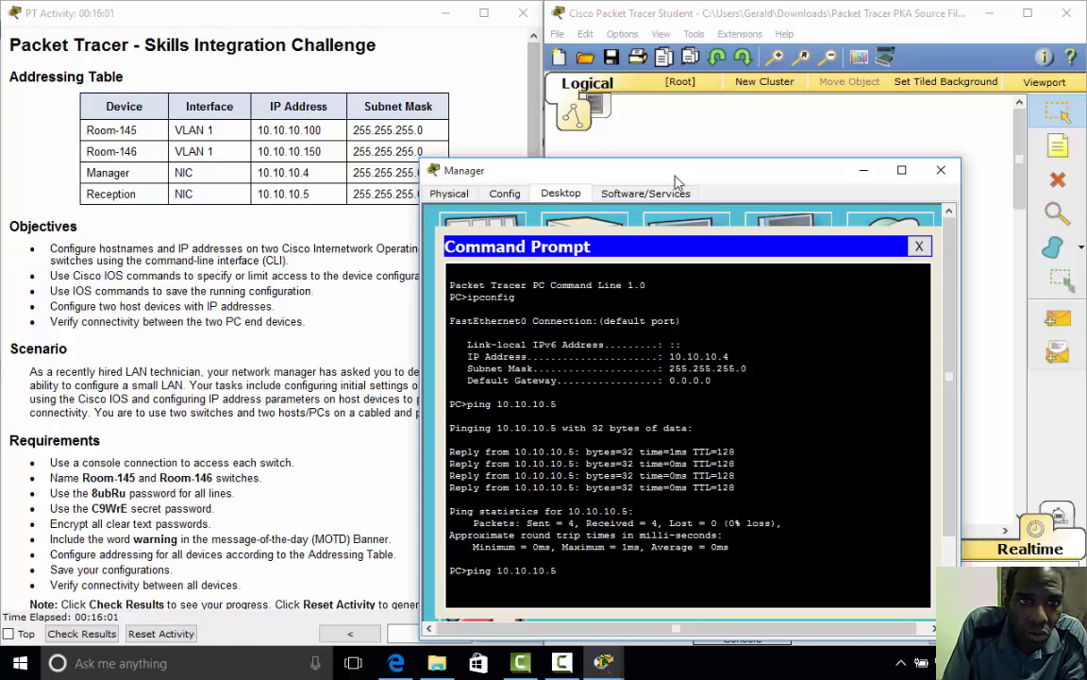
key("BackSpace")
type("100")
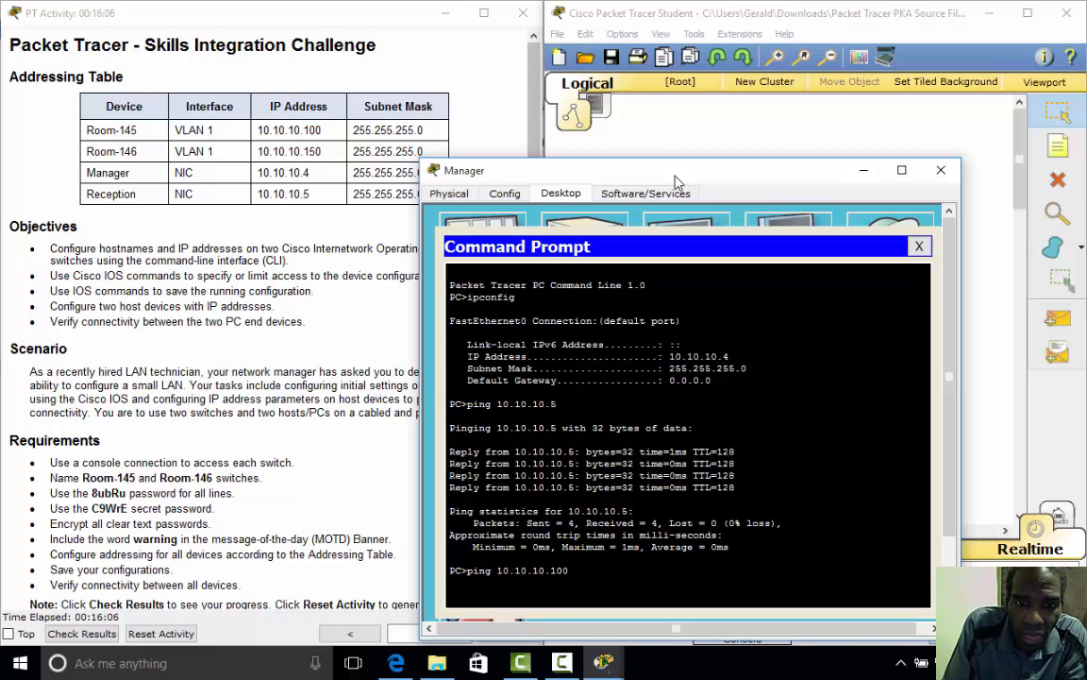
key("Return")
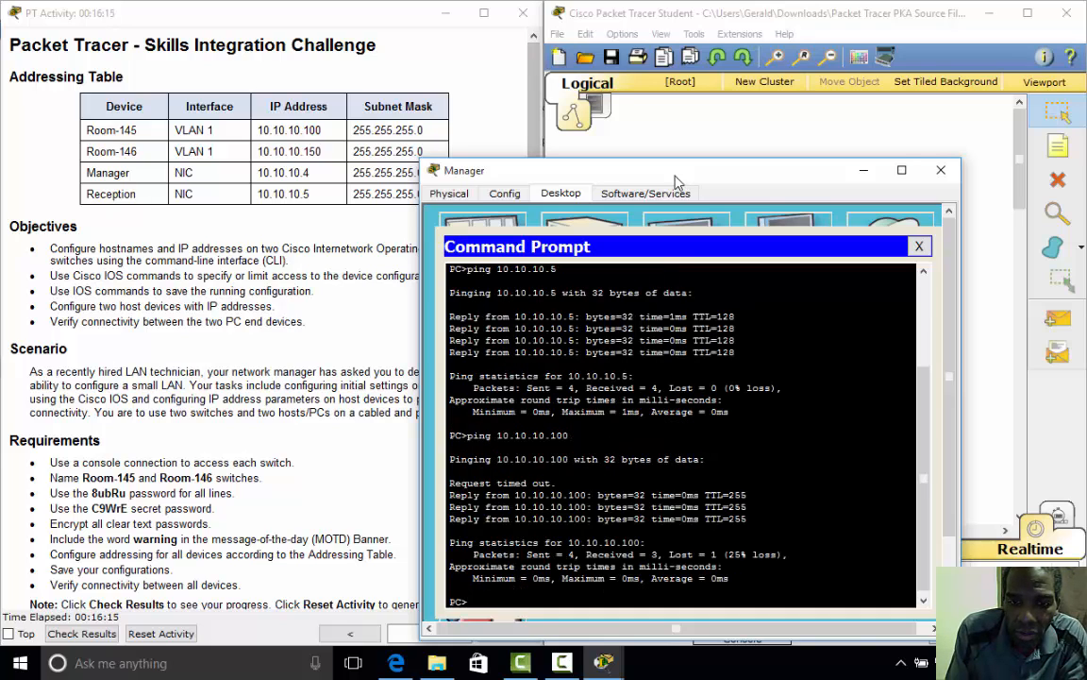
key("Up")
key("Return")
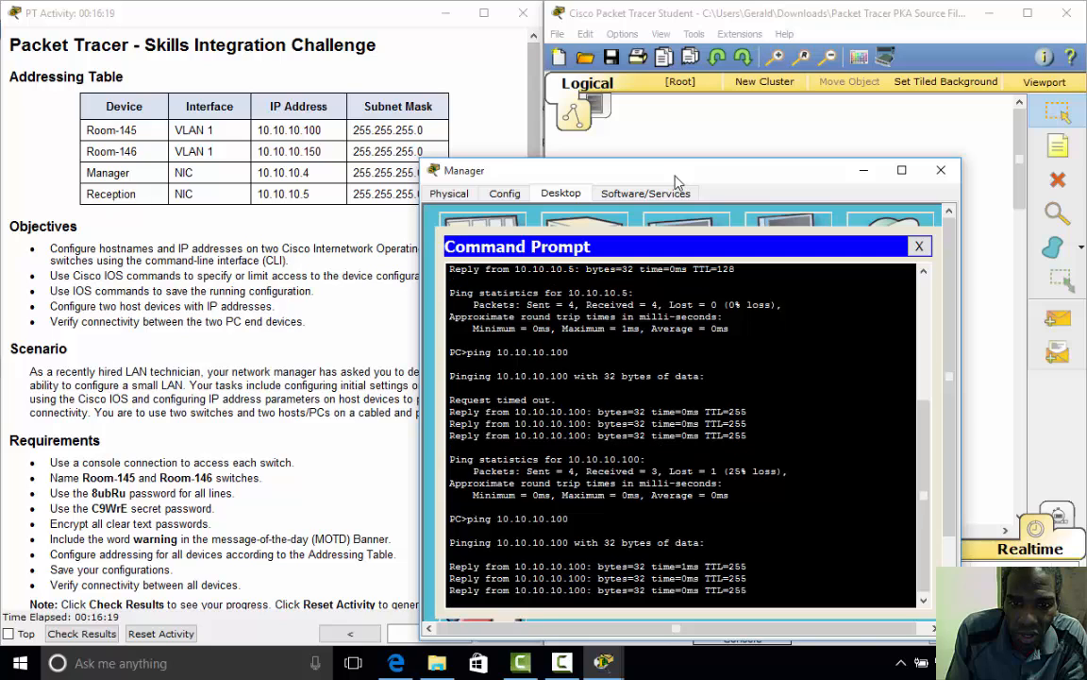
- Ping switch Room-146 at 10.10.10.150 twice, then exit the command prompt
key("Up")
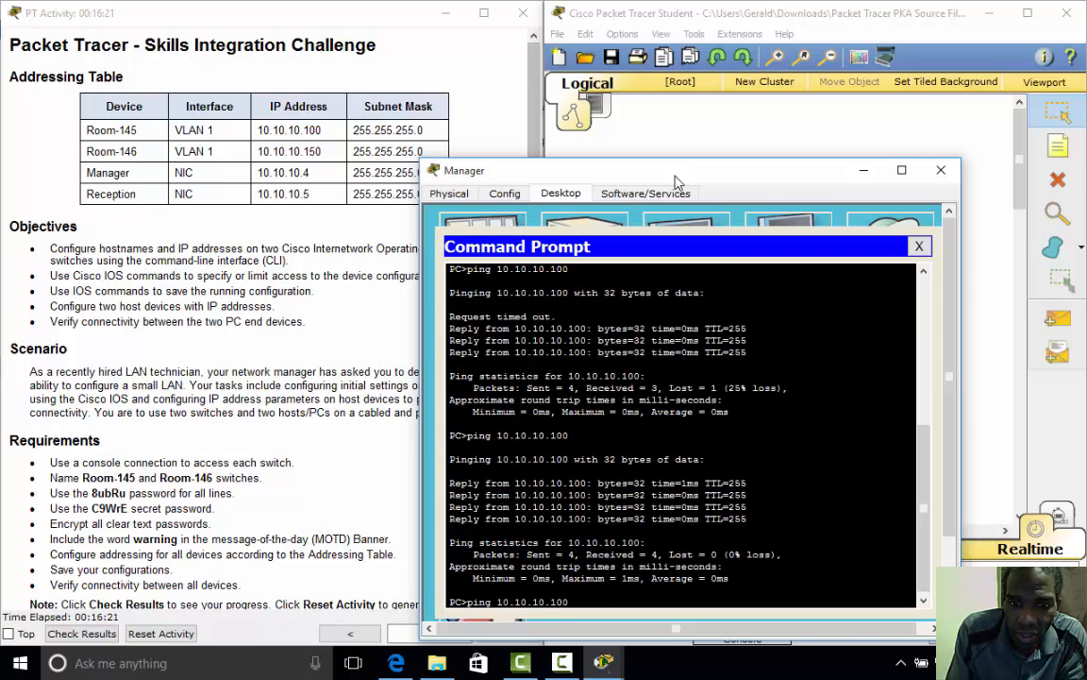
key("BackSpace")
key("BackSpace")
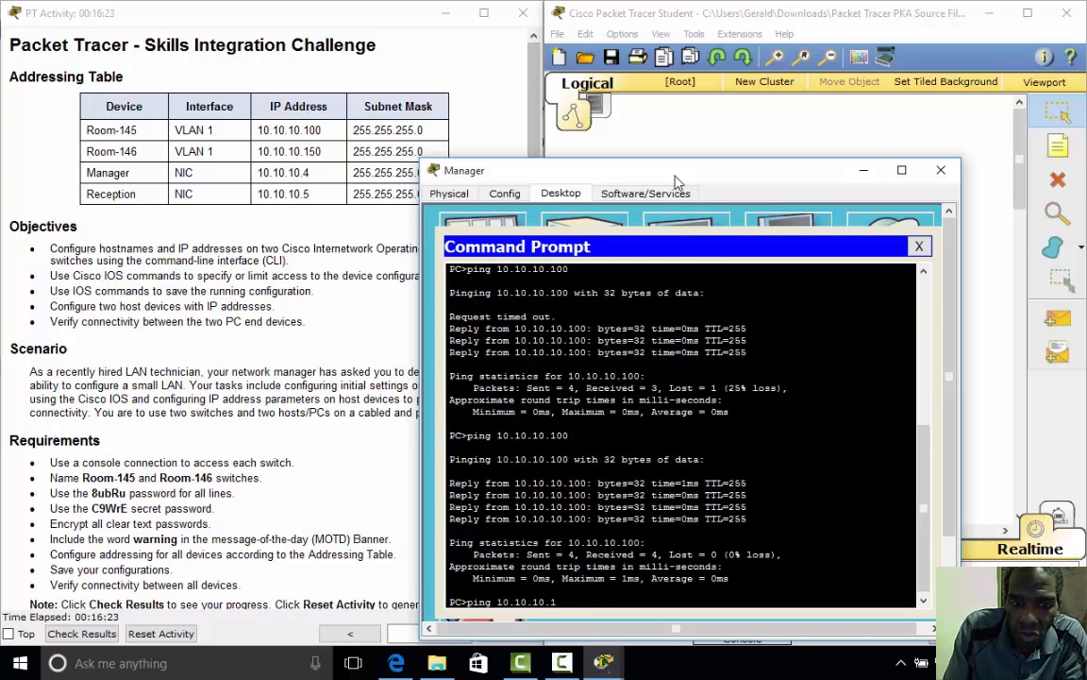
type("50")
key("Return")
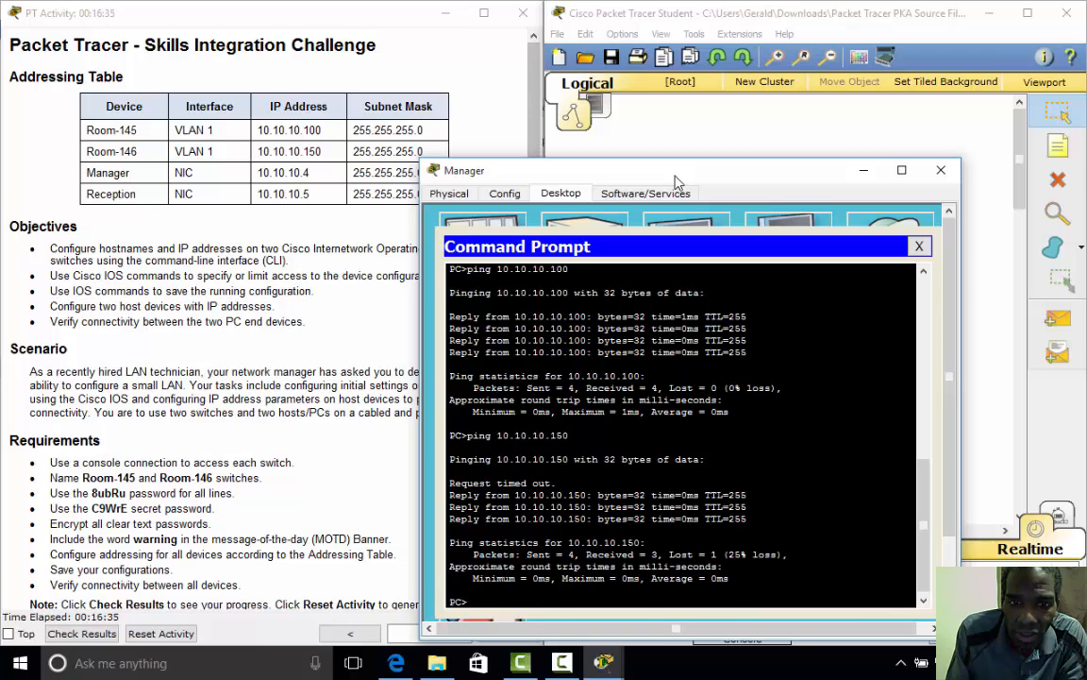
key("Up")
key("Return")
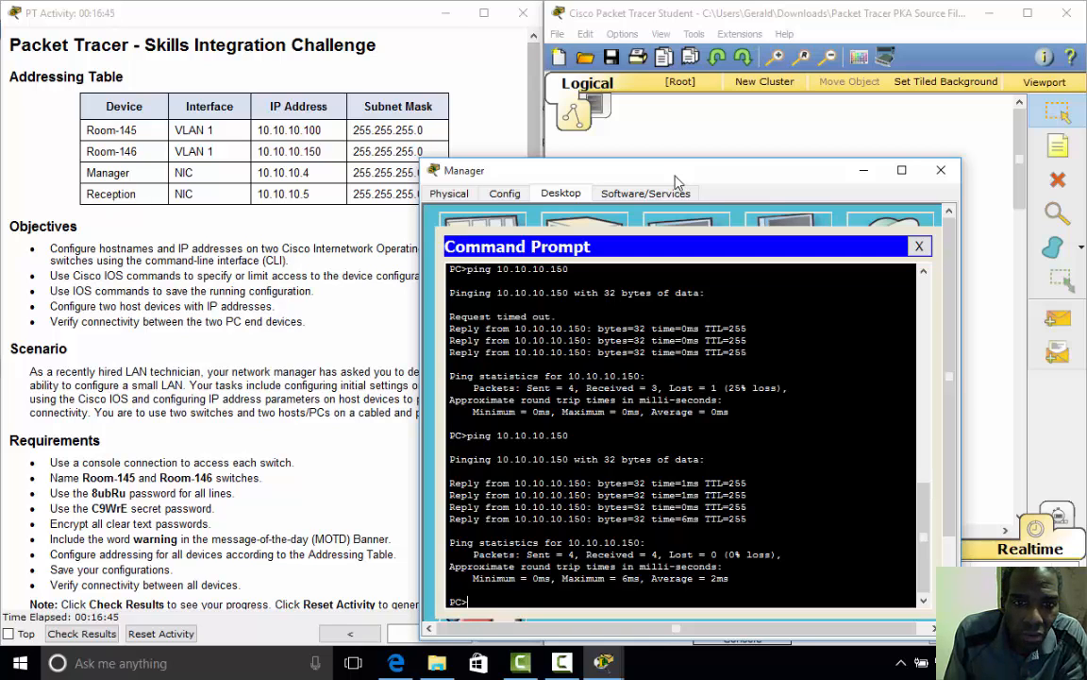
type("exit")
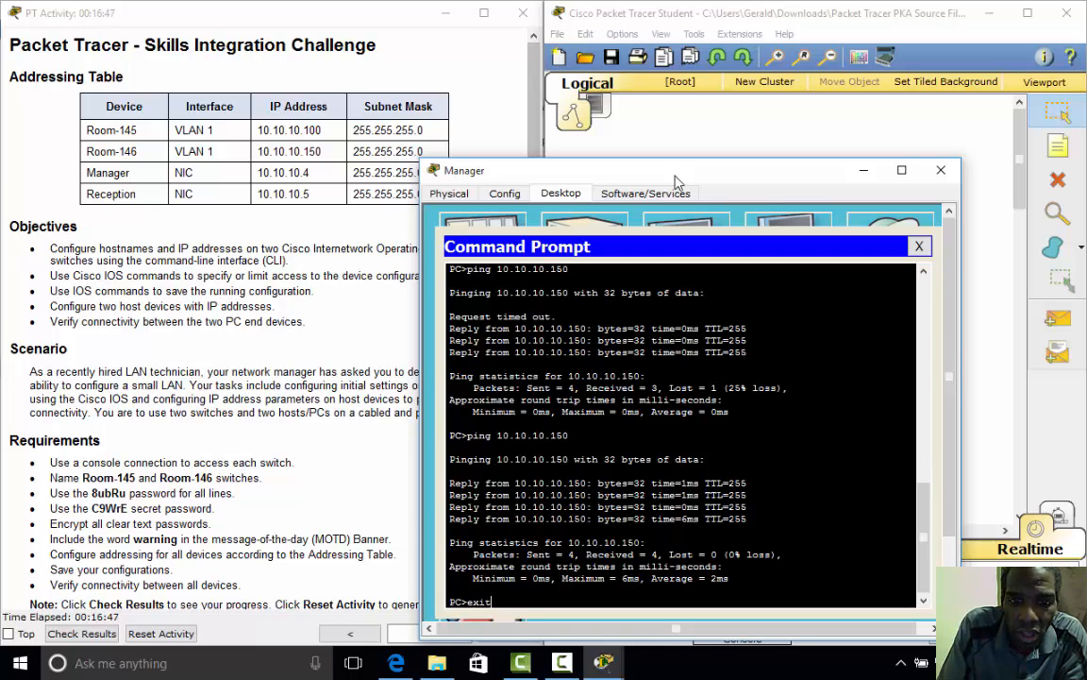
key("Return")
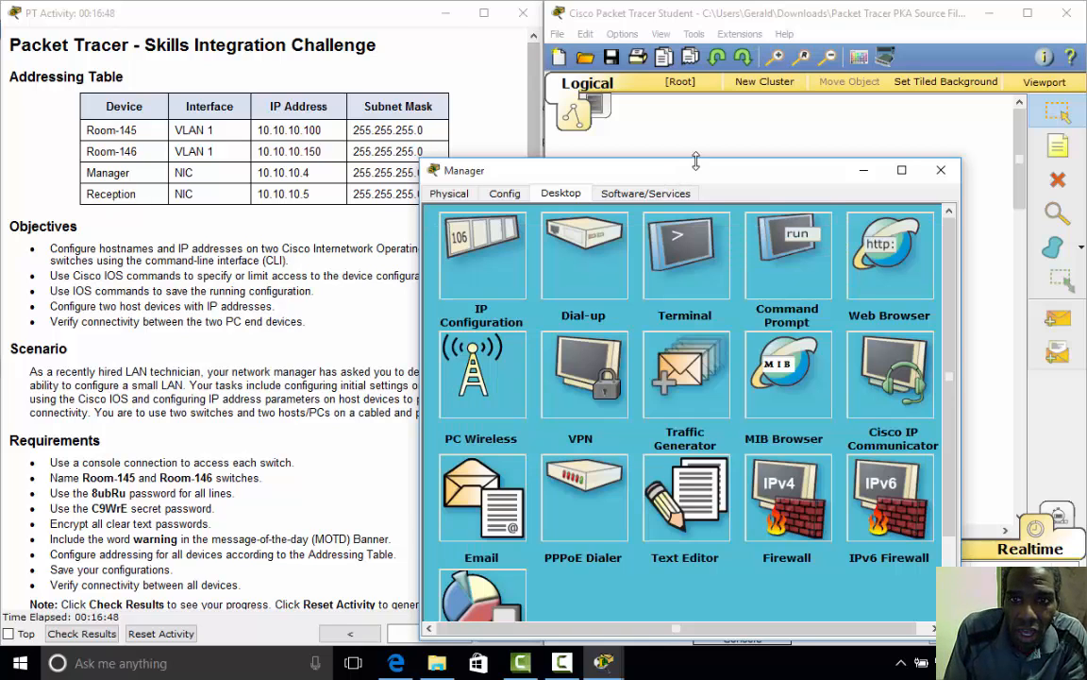
- Close the Manager PC's device window to return to the topology view
left_click(940, 169)
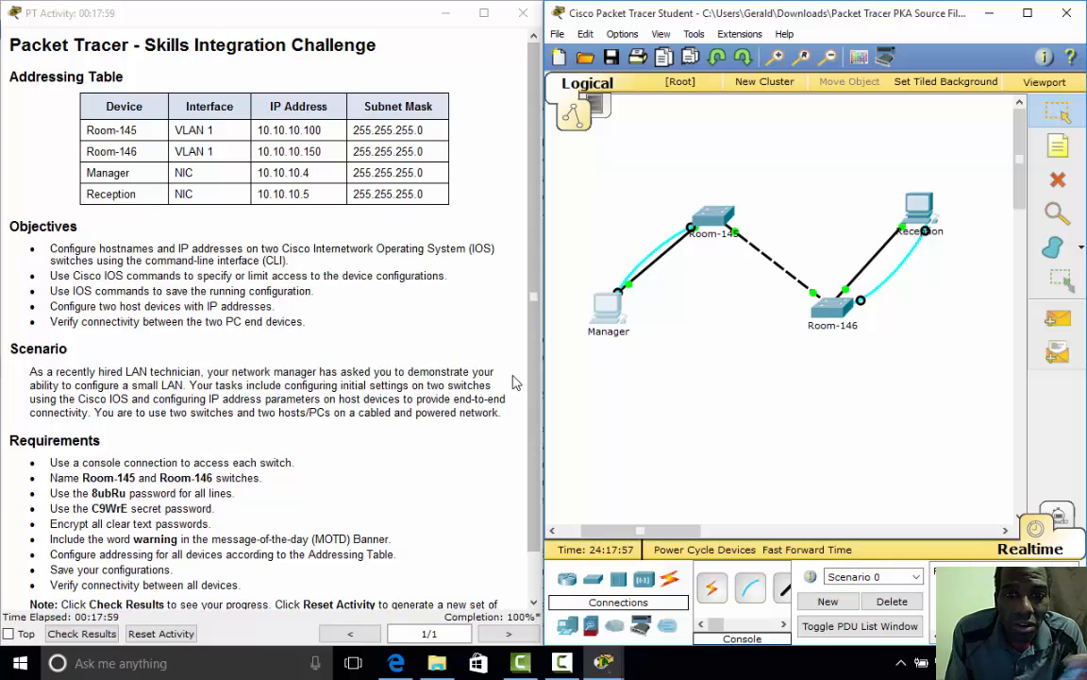
left_click(559, 657)
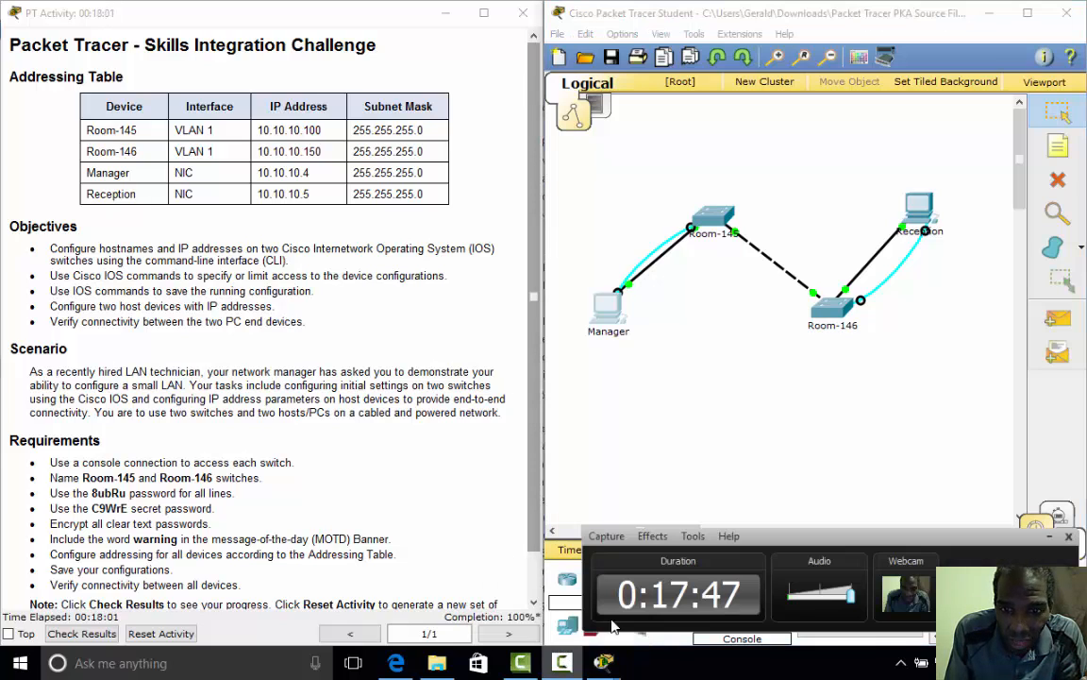